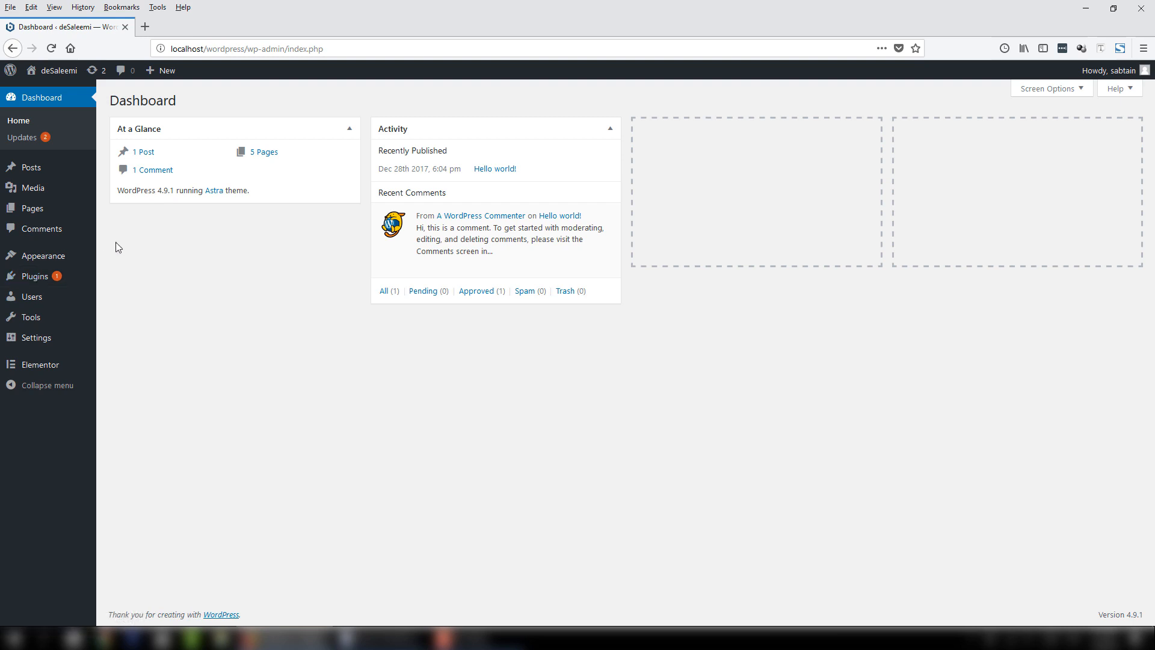
Update the Elementor plugin to version 1.8.12 from the WordPress updates page.
{"action": "left_click", "coordinate": [37, 142]}
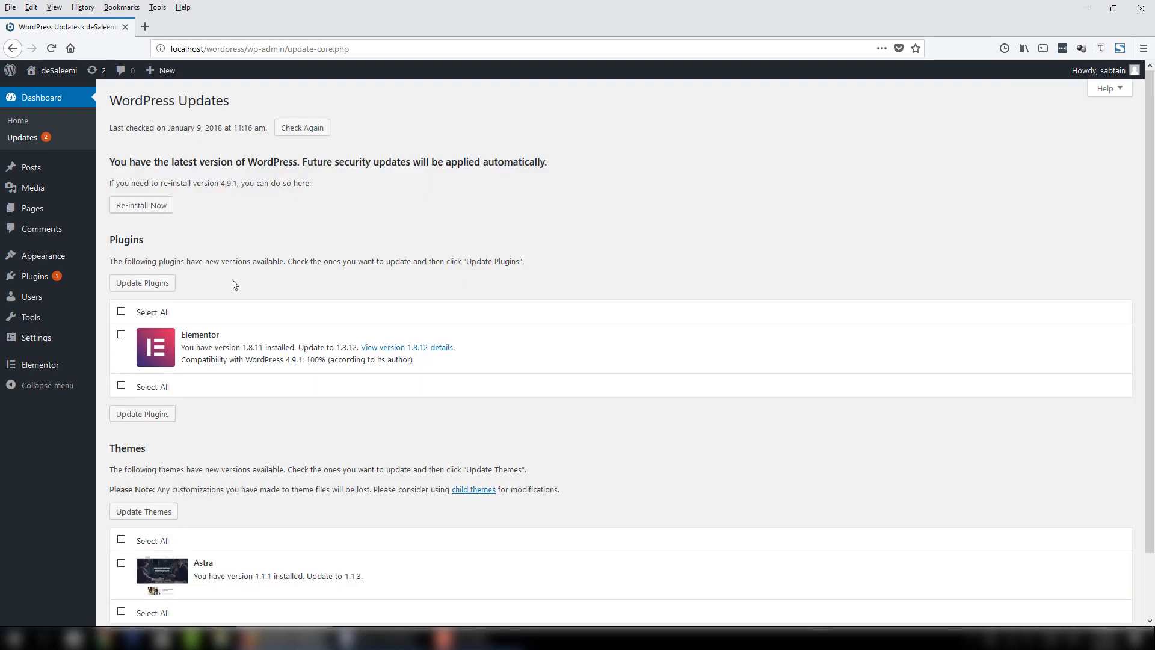
{"action": "scroll", "coordinate": [228, 280], "scroll_direction": "down", "scroll_amount": 2}
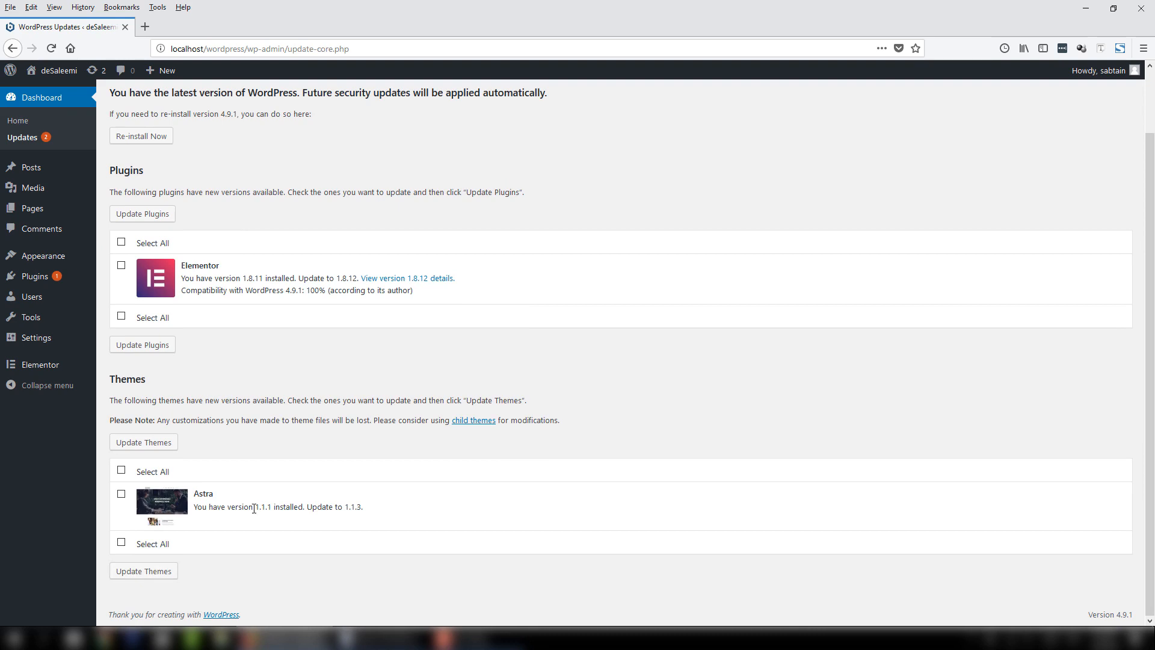
{"action": "left_click_drag", "start_coordinate": [253, 508], "coordinate": [276, 508]}
{"action": "left_click_drag", "start_coordinate": [349, 508], "coordinate": [388, 505]}
{"action": "scroll", "coordinate": [122, 245], "scroll_direction": "up", "scroll_amount": 2}
{"action": "left_click", "coordinate": [142, 284]}
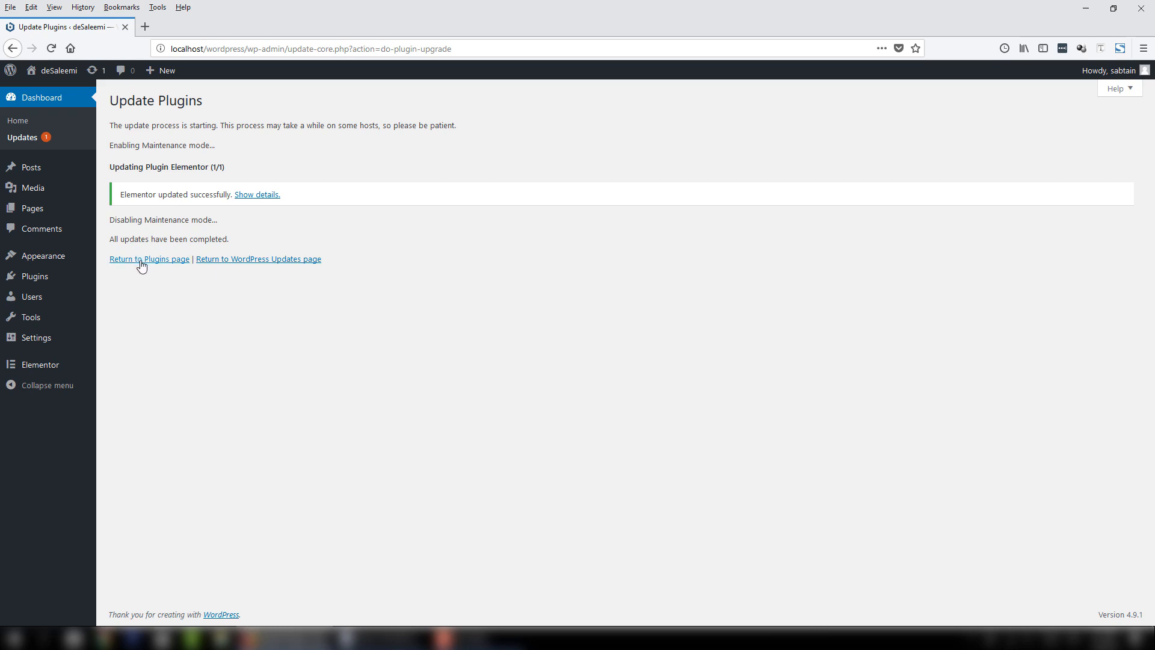
Update the Astra theme to version 1.1.3.
{"action": "left_click", "coordinate": [141, 263]}
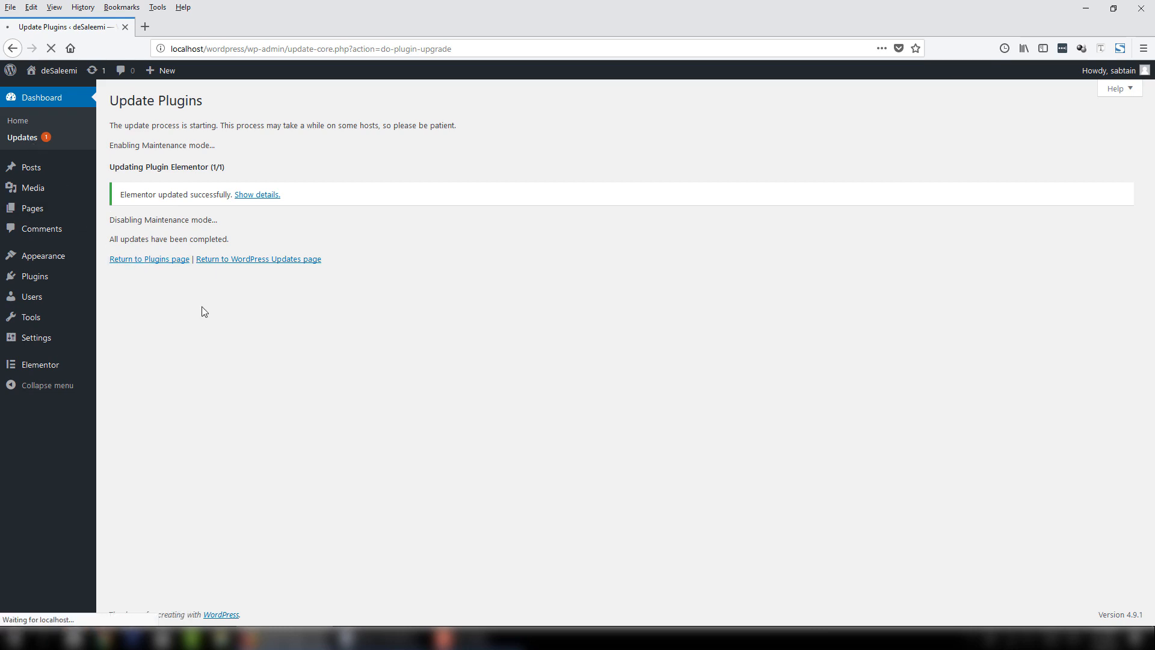
{"action": "left_click", "coordinate": [121, 407]}
{"action": "left_click", "coordinate": [123, 361]}
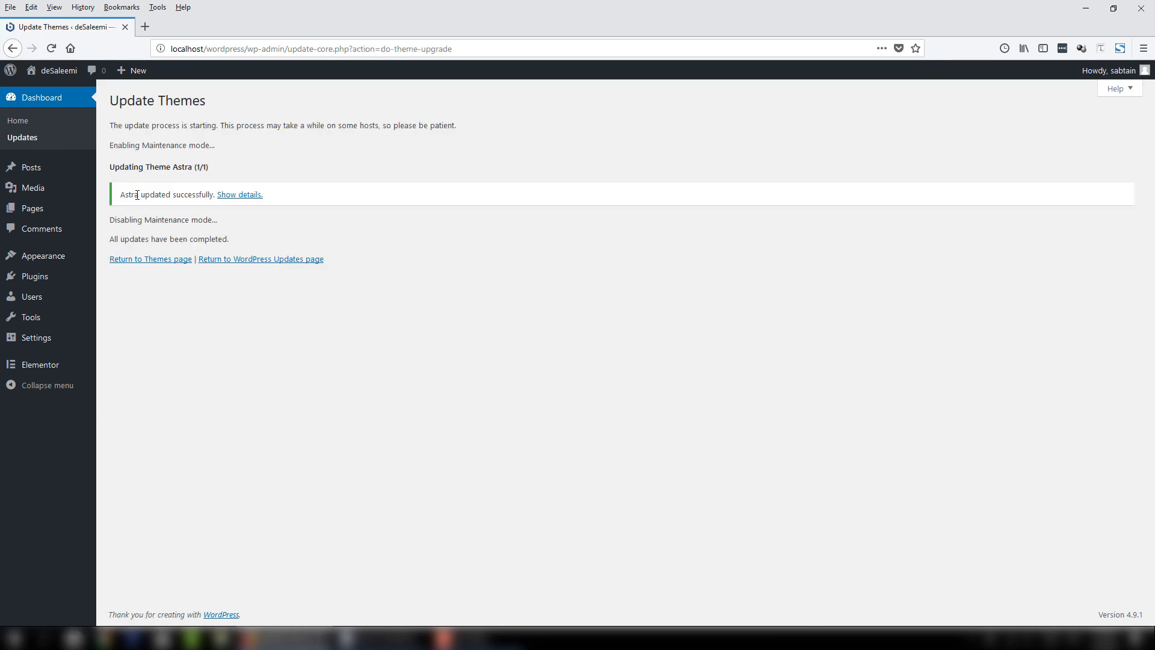
Open the site's Home page for editing with Elementor.
{"action": "left_click", "coordinate": [47, 209]}
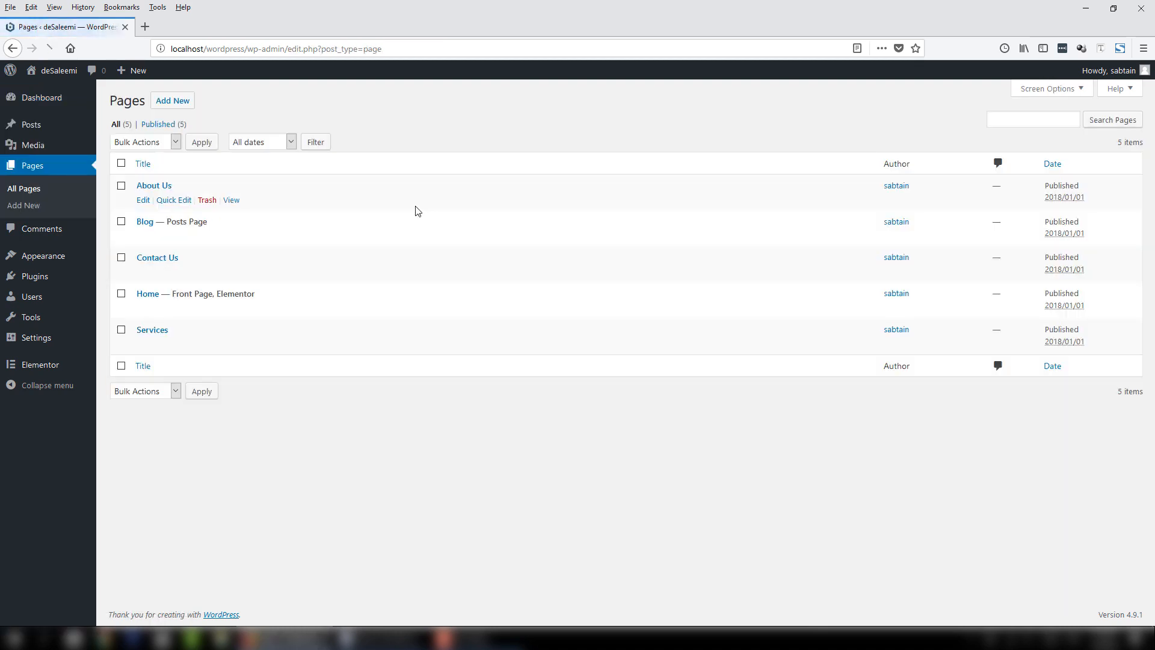
{"action": "left_click", "coordinate": [145, 309]}
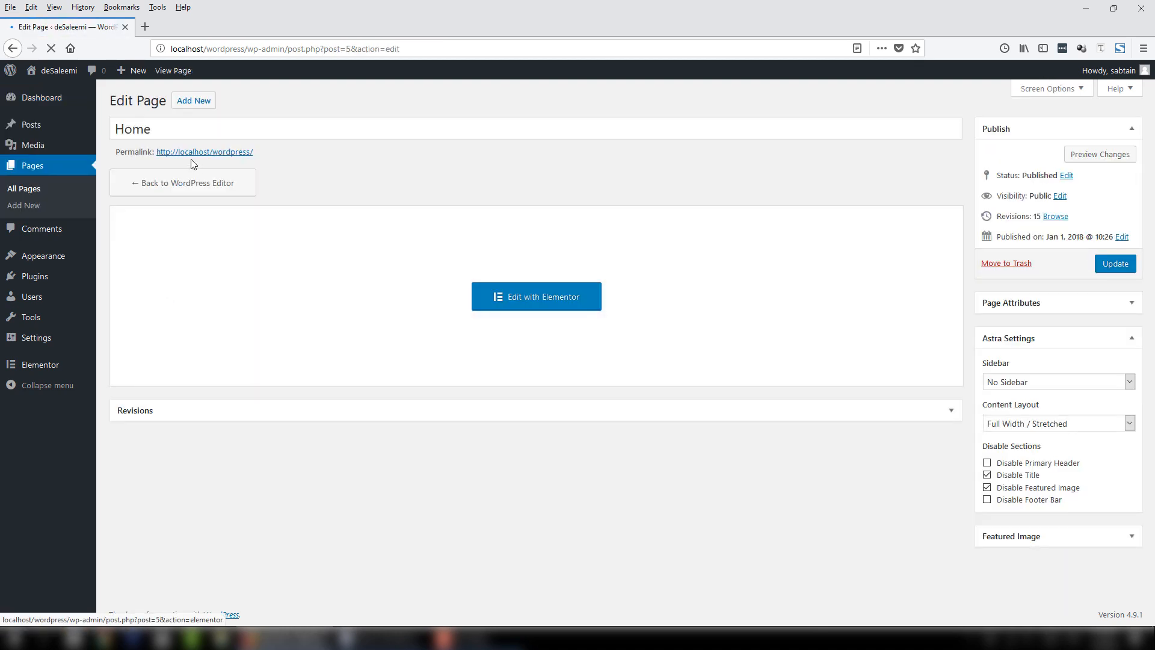
{"action": "left_click", "coordinate": [557, 306]}
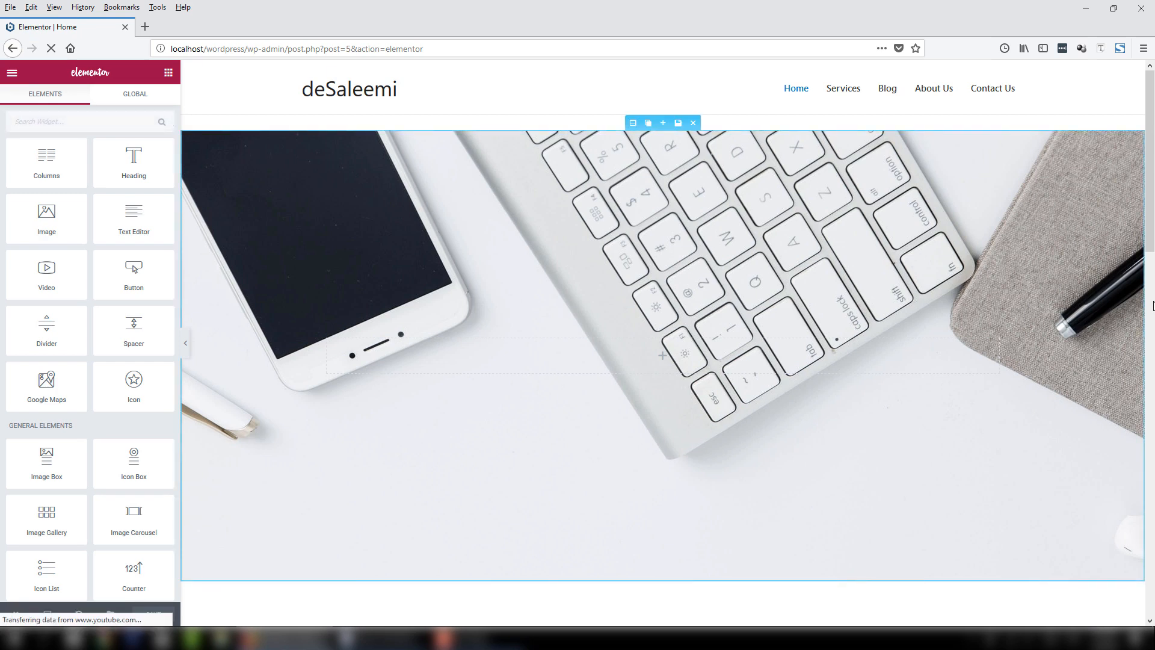
Add a Button widget below the heading in the first column of the Services section.
{"action": "scroll", "coordinate": [1057, 350], "scroll_direction": "down", "scroll_amount": 15}
{"action": "scroll", "coordinate": [927, 413], "scroll_direction": "down", "scroll_amount": 5}
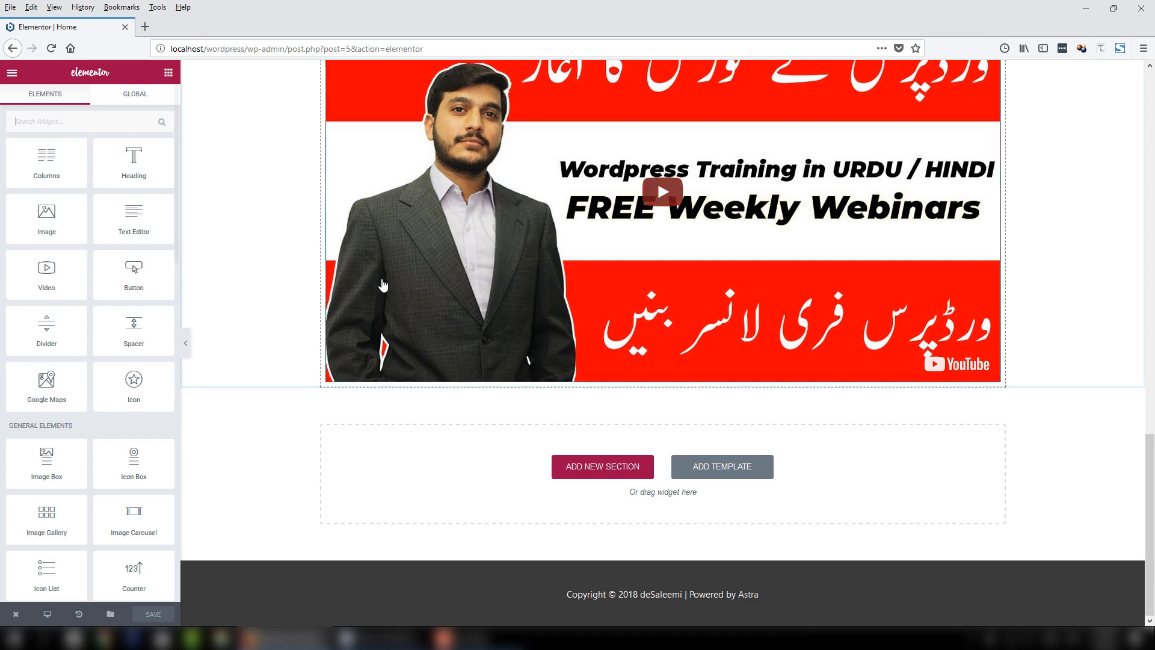
{"action": "scroll", "coordinate": [450, 352], "scroll_direction": "up", "scroll_amount": 4}
{"action": "scroll", "coordinate": [450, 352], "scroll_direction": "up", "scroll_amount": 4}
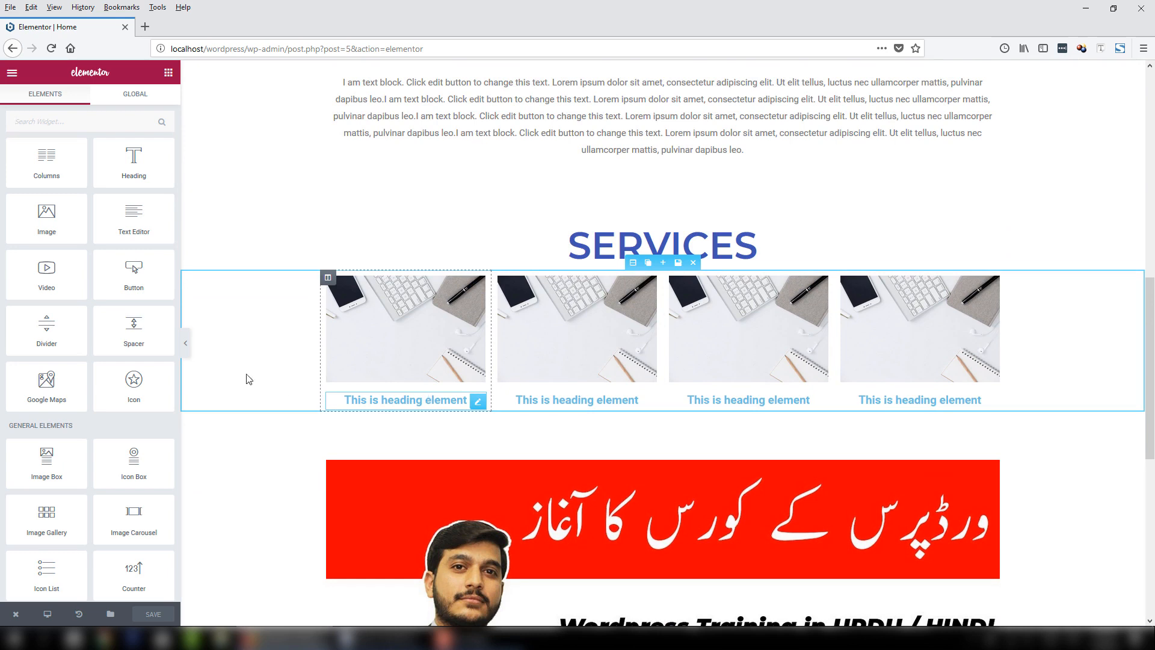
{"action": "left_click_drag", "start_coordinate": [135, 270], "coordinate": [417, 413]}
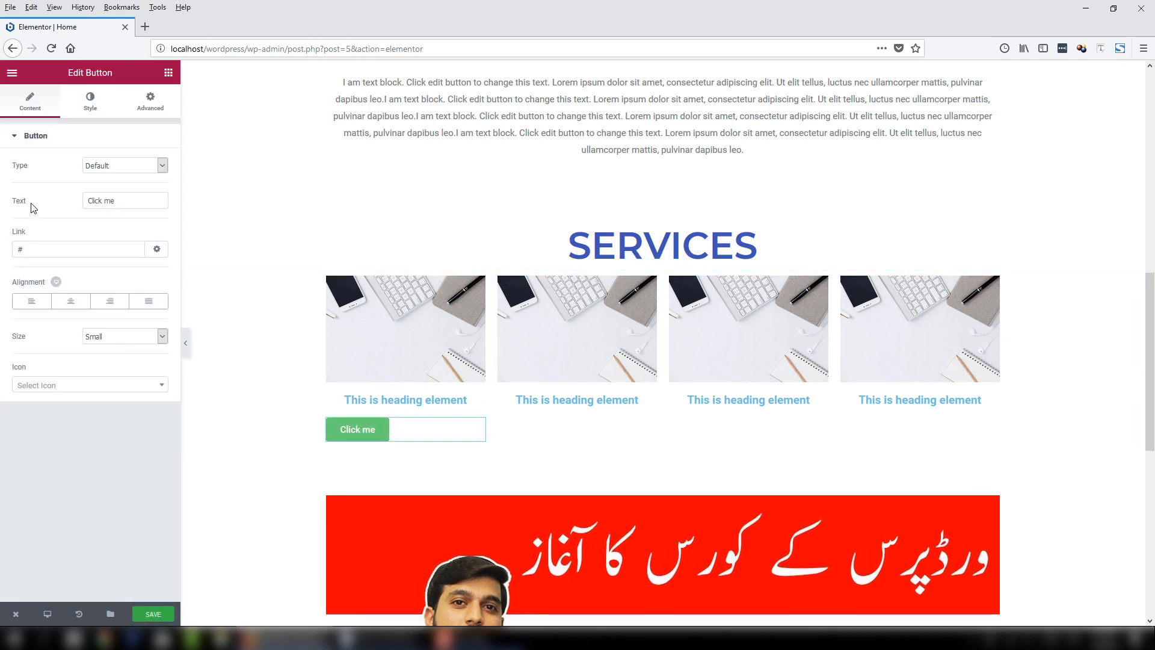
Try the Info, Success, Warning and Danger types on the new button and return it to Default.
{"action": "left_click", "coordinate": [106, 172]}
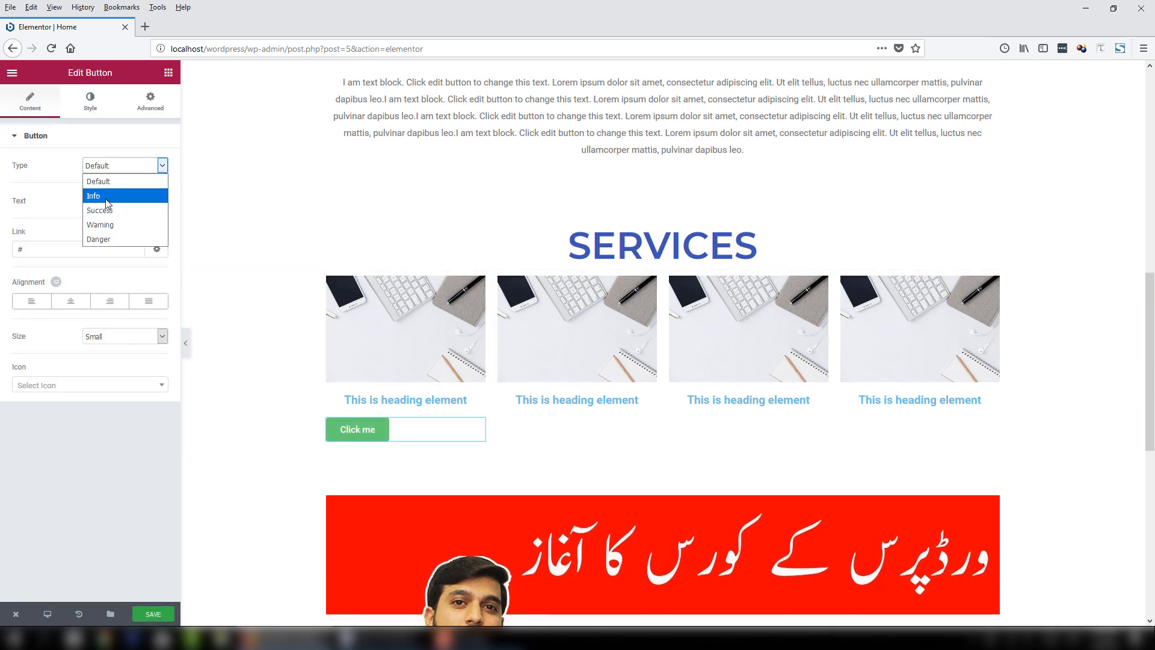
{"action": "left_click", "coordinate": [107, 196]}
{"action": "left_click", "coordinate": [118, 169]}
{"action": "left_click", "coordinate": [119, 210]}
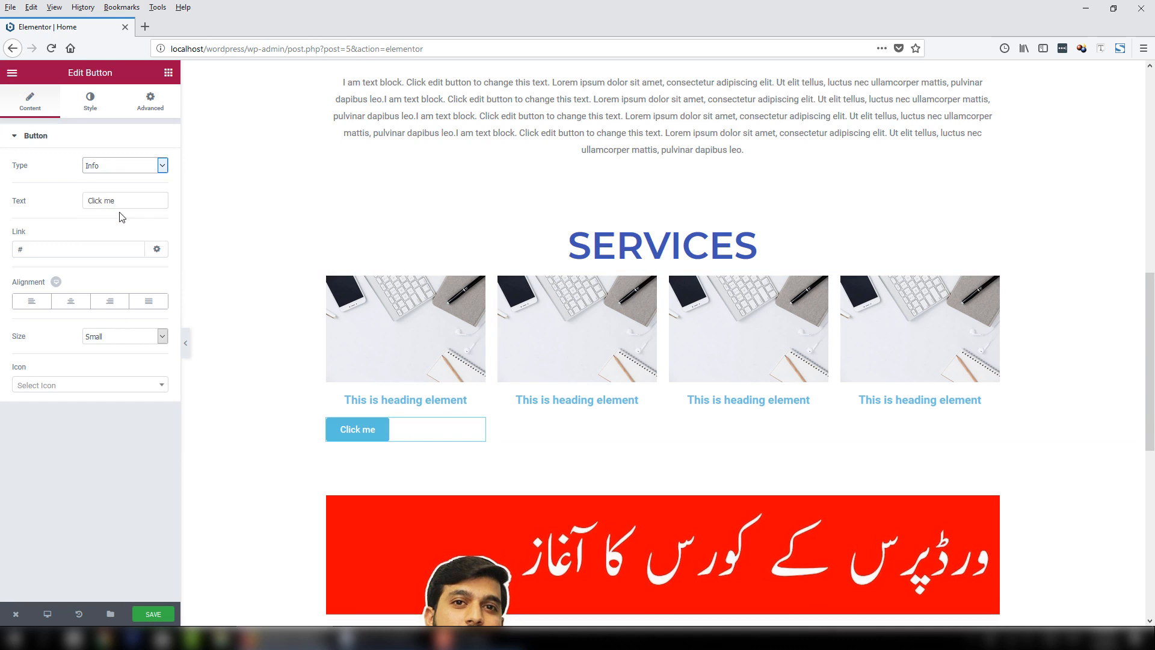
{"action": "left_click", "coordinate": [129, 170]}
{"action": "left_click", "coordinate": [122, 224]}
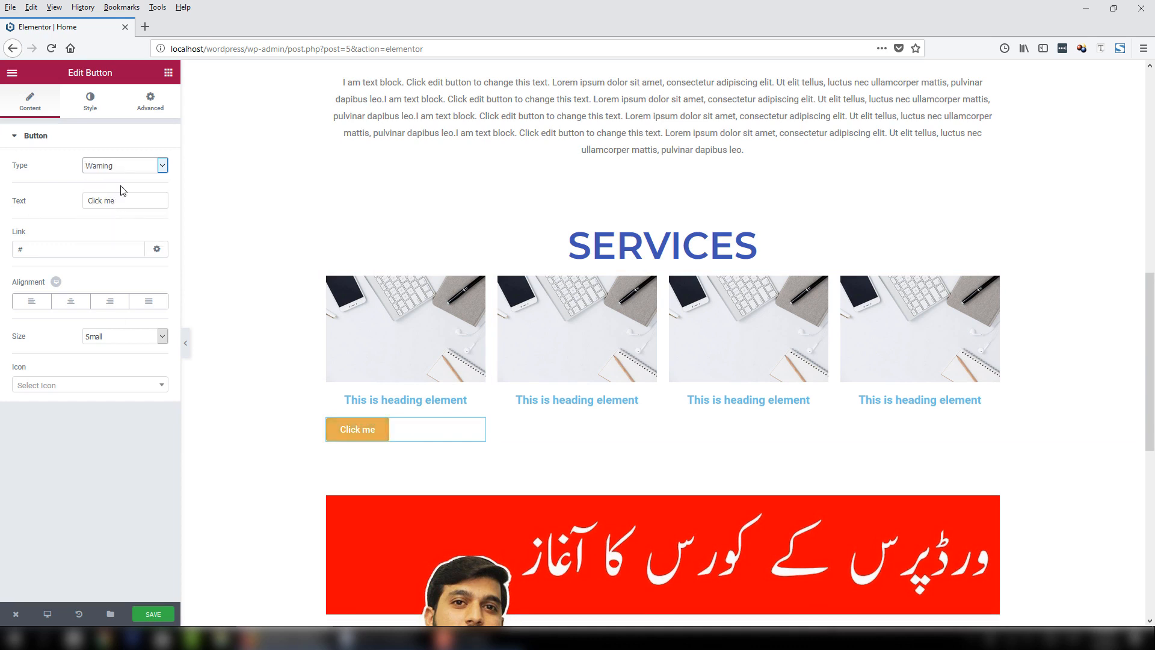
{"action": "left_click", "coordinate": [128, 169]}
{"action": "left_click", "coordinate": [126, 240]}
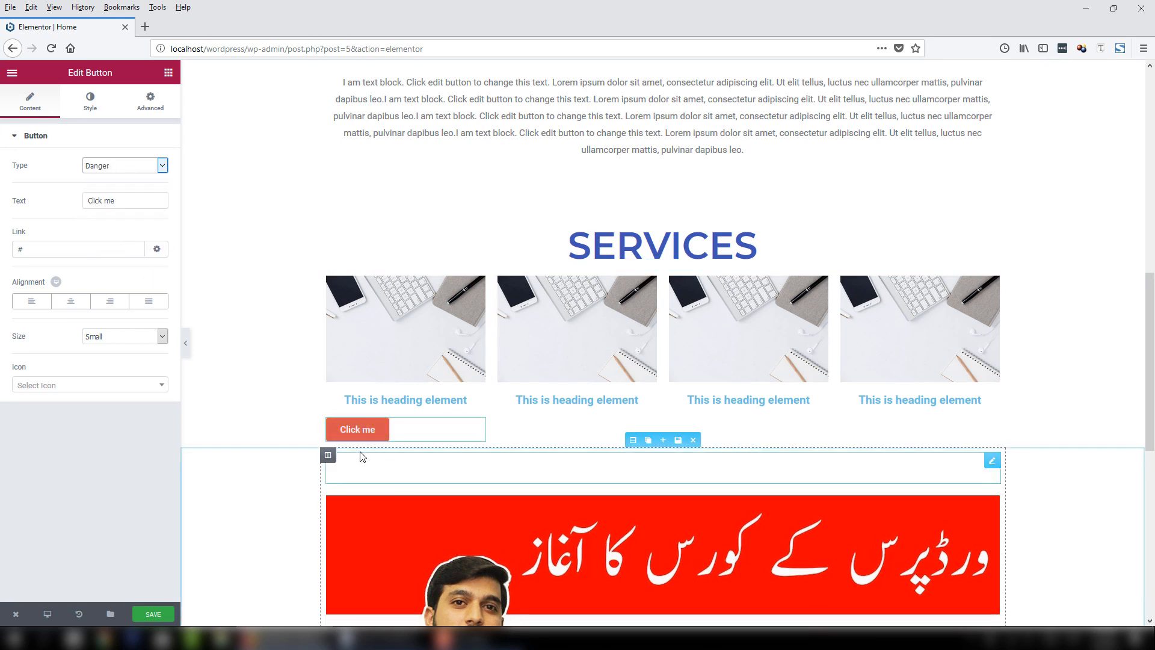
{"action": "left_click", "coordinate": [119, 171]}
{"action": "left_click", "coordinate": [123, 180]}
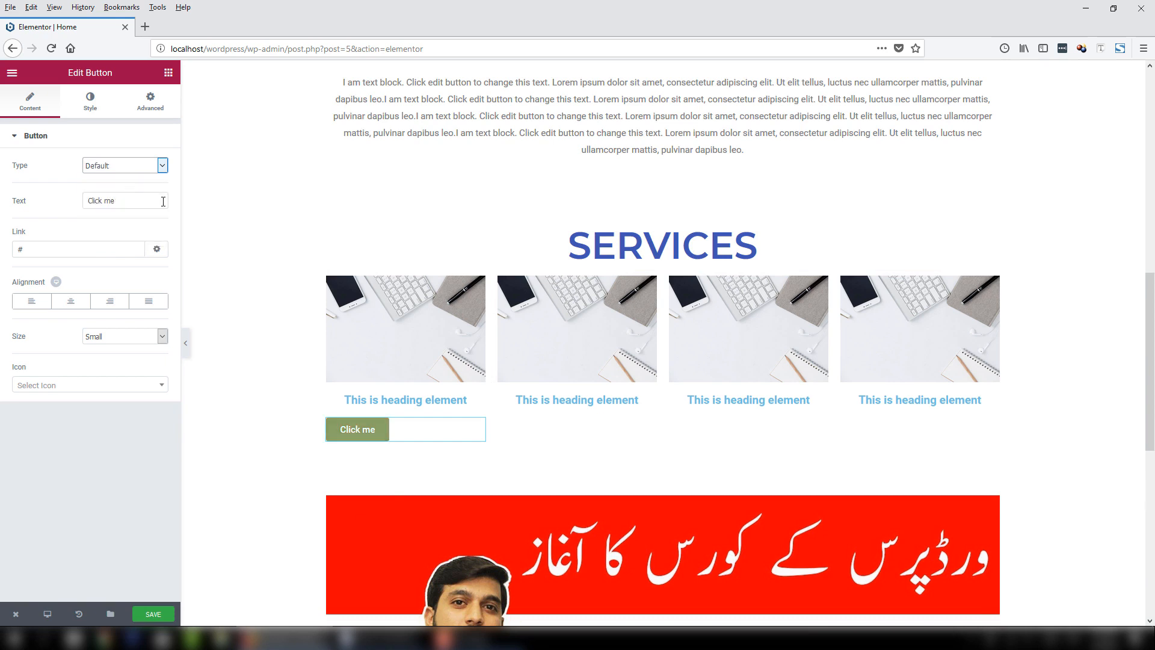
{"action": "left_click_drag", "start_coordinate": [127, 203], "coordinate": [20, 197]}
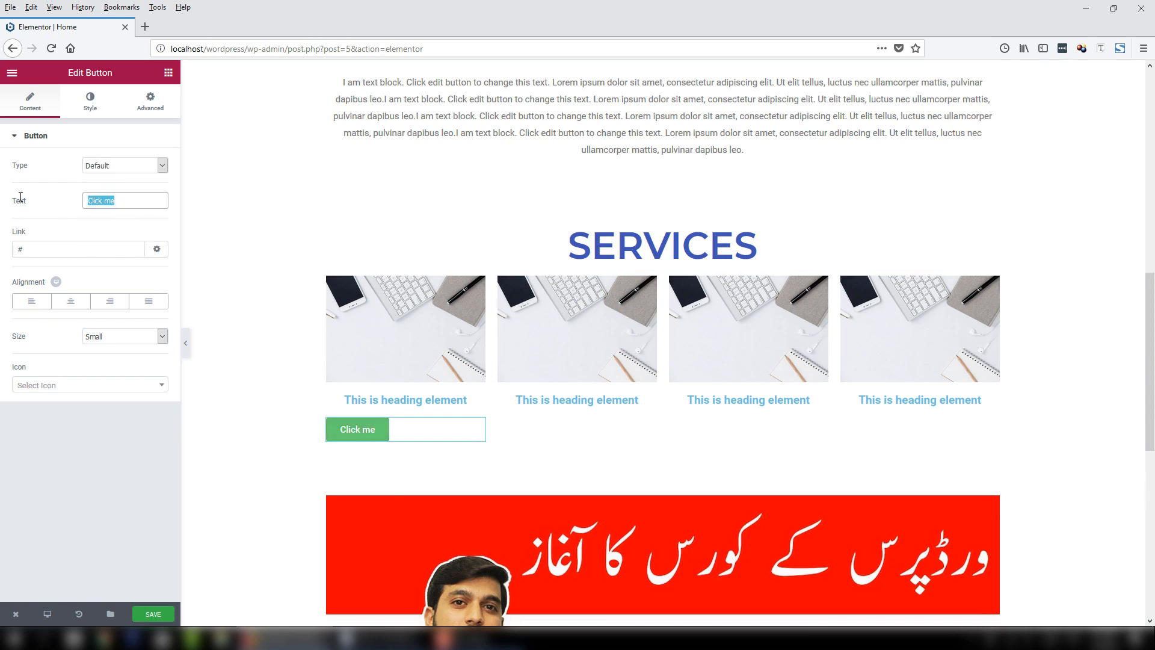
{"action": "type", "text": "Read More"}
{"action": "left_click", "coordinate": [82, 251]}
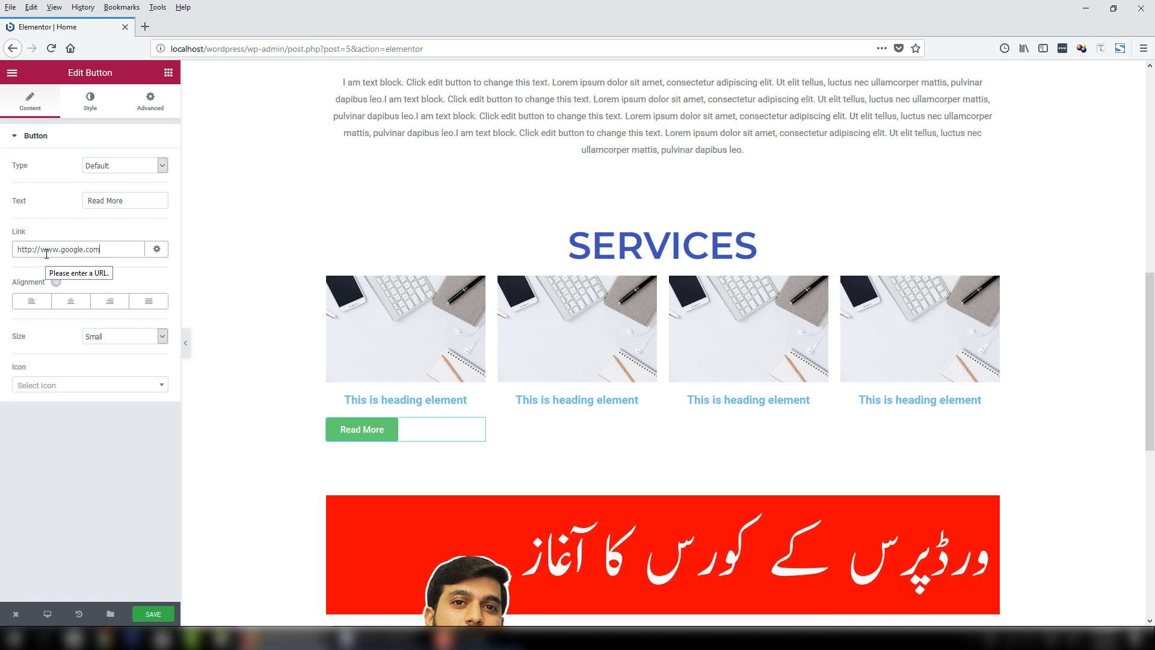
{"action": "left_click", "coordinate": [68, 303]}
Try the Medium and Large sizes on the Read More button and return it to Small.
{"action": "left_click", "coordinate": [117, 341]}
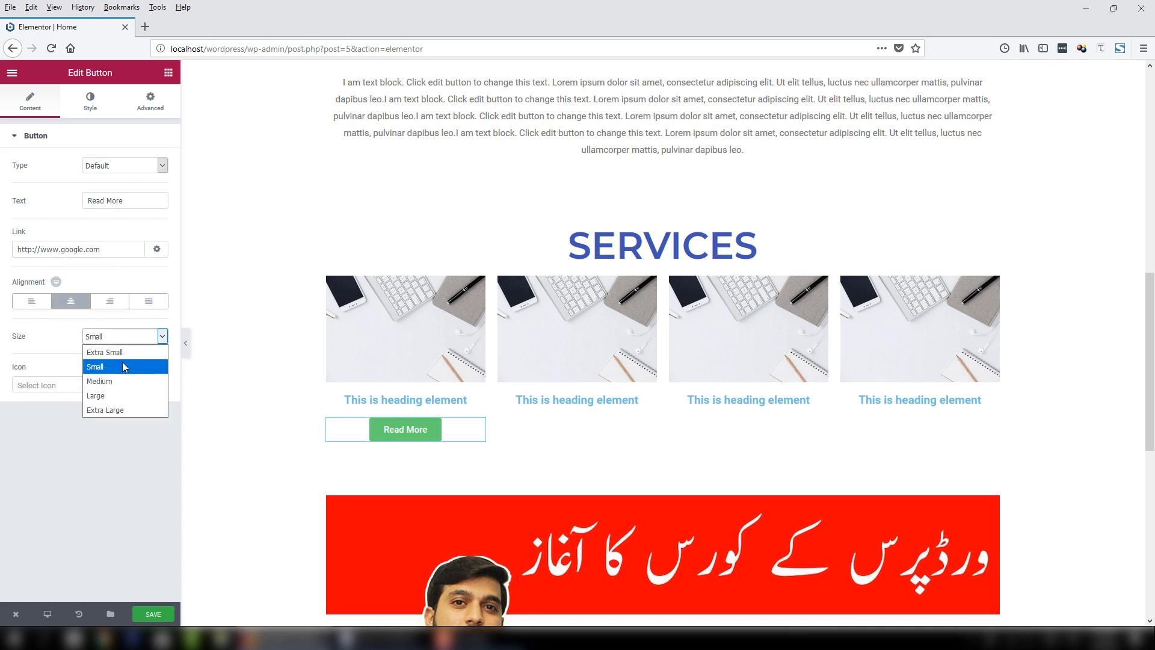
{"action": "left_click", "coordinate": [125, 380]}
{"action": "left_click", "coordinate": [138, 339]}
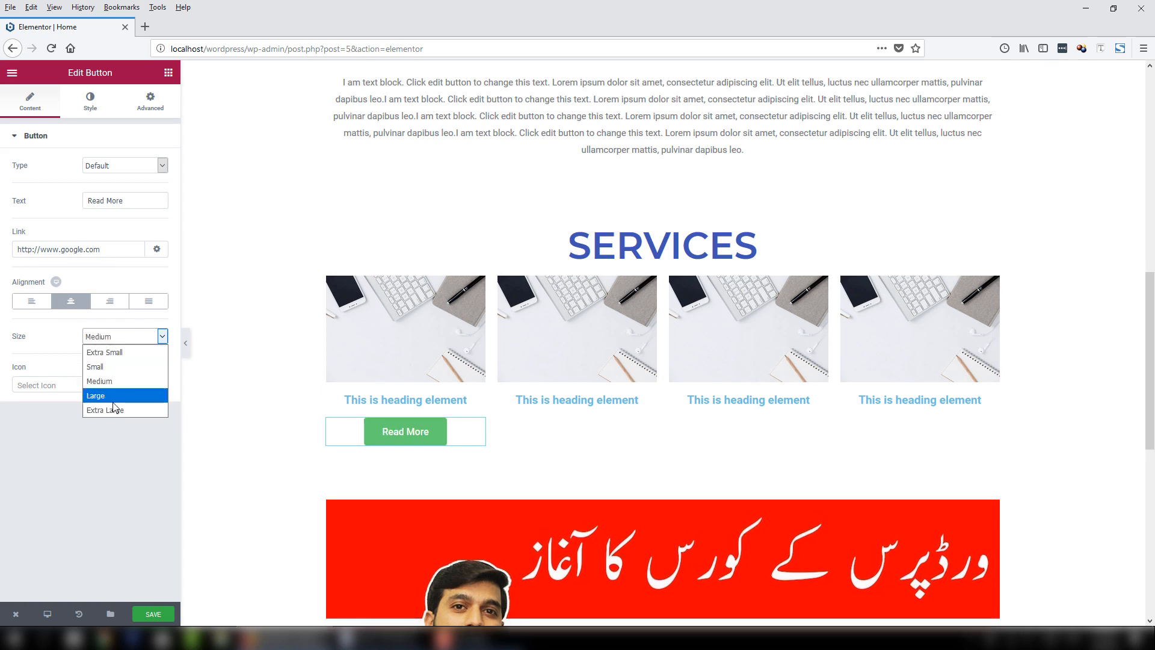
{"action": "left_click", "coordinate": [124, 396]}
{"action": "left_click", "coordinate": [137, 343]}
{"action": "left_click", "coordinate": [124, 363]}
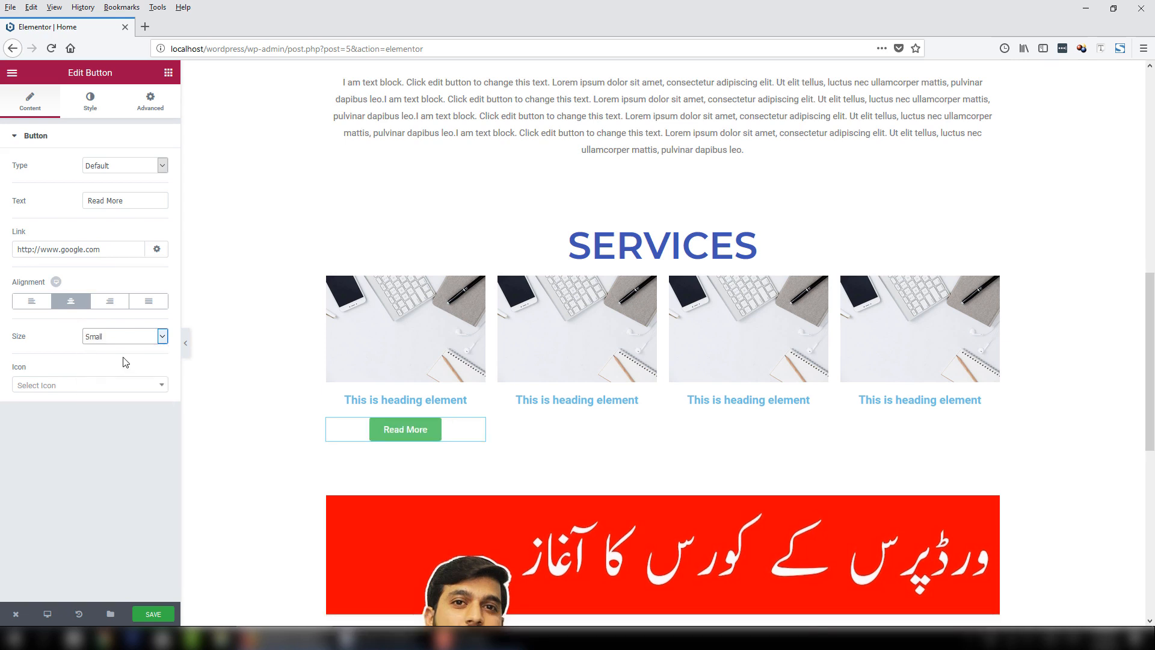
Search the icon list for arrow and add the arrow-circle-o-right icon to the Read More button.
{"action": "left_click", "coordinate": [100, 385]}
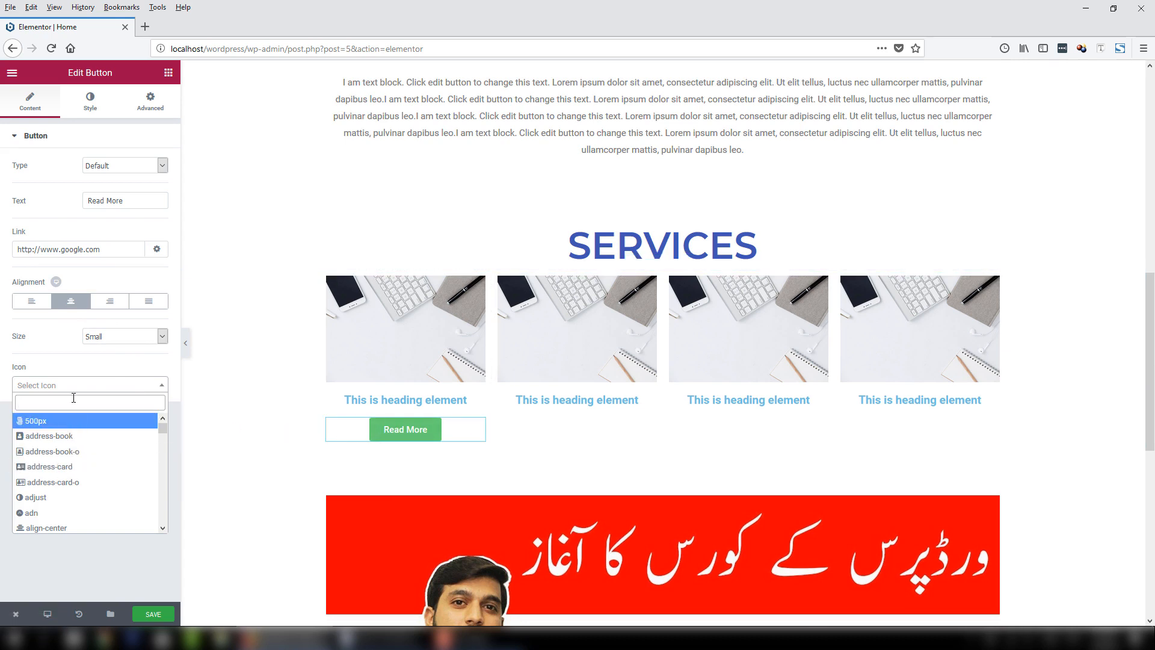
{"action": "type", "text": "tick"}
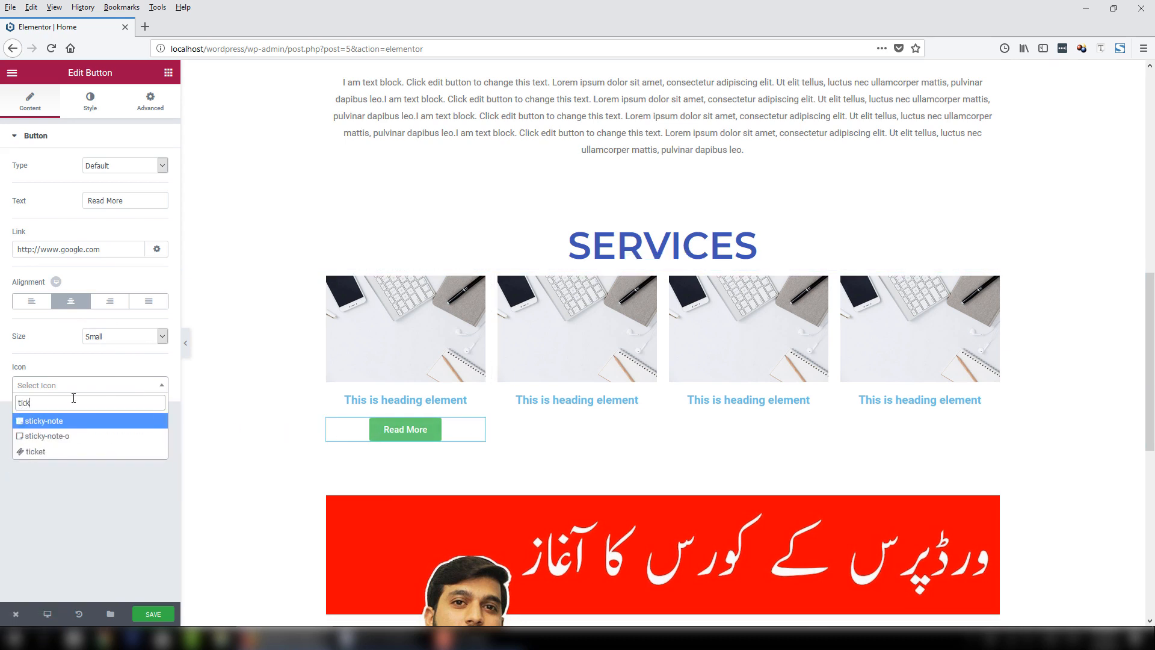
{"action": "key", "text": "BackSpace"}
{"action": "key", "text": "BackSpace"}
{"action": "key", "text": "BackSpace"}
{"action": "key", "text": "BackSpace"}
{"action": "type", "text": "a"}
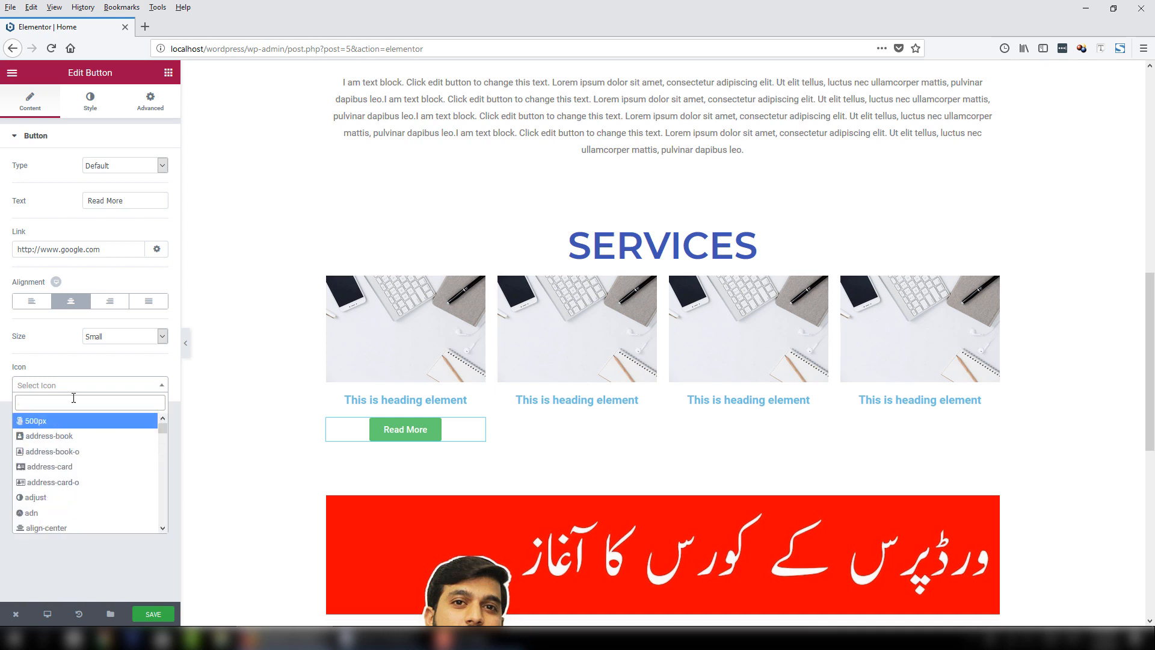
{"action": "type", "text": "rrow"}
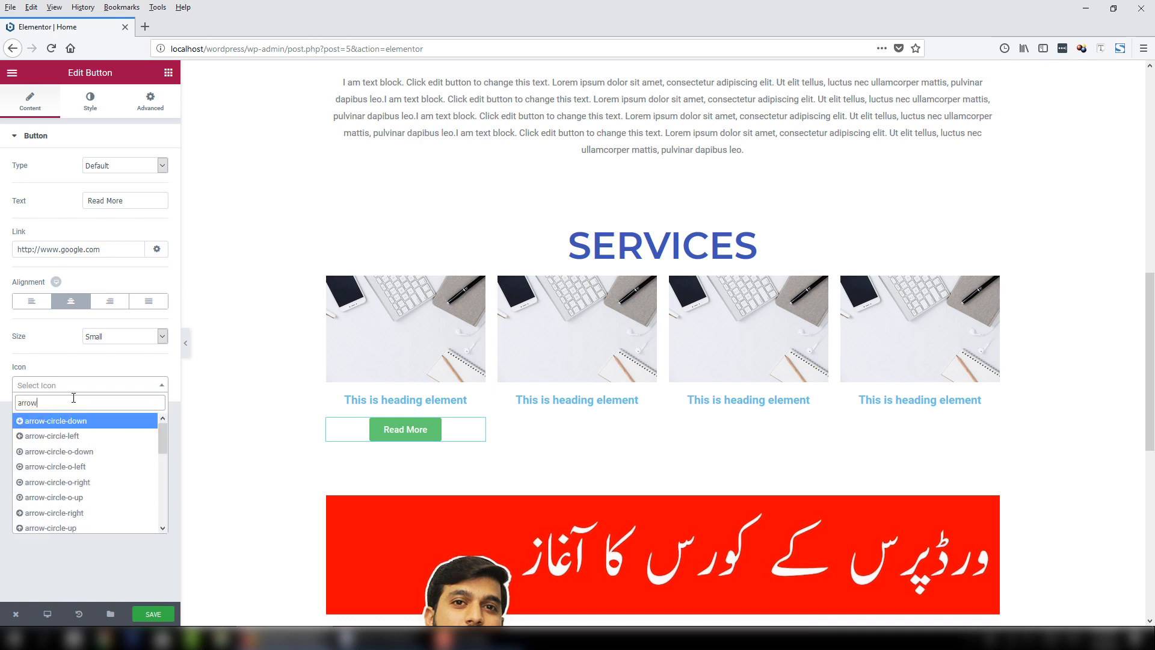
{"action": "left_click", "coordinate": [60, 482]}
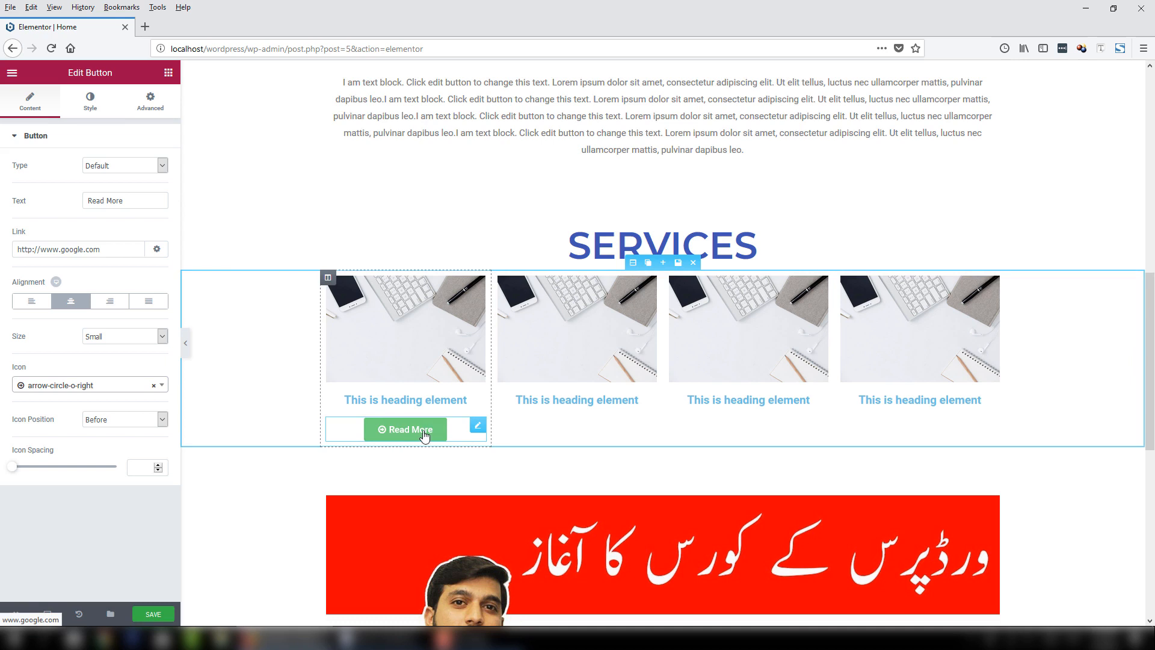
Enable custom typography for the Read More button and set its text size to 18 px.
{"action": "left_click", "coordinate": [92, 104]}
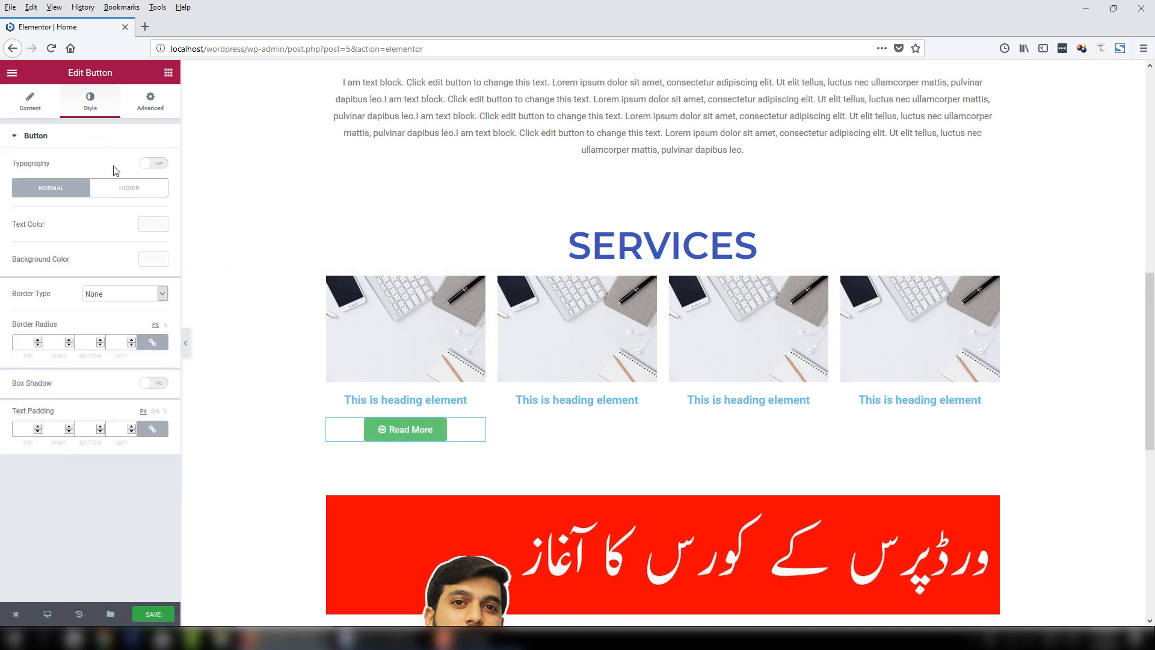
{"action": "left_click", "coordinate": [158, 165]}
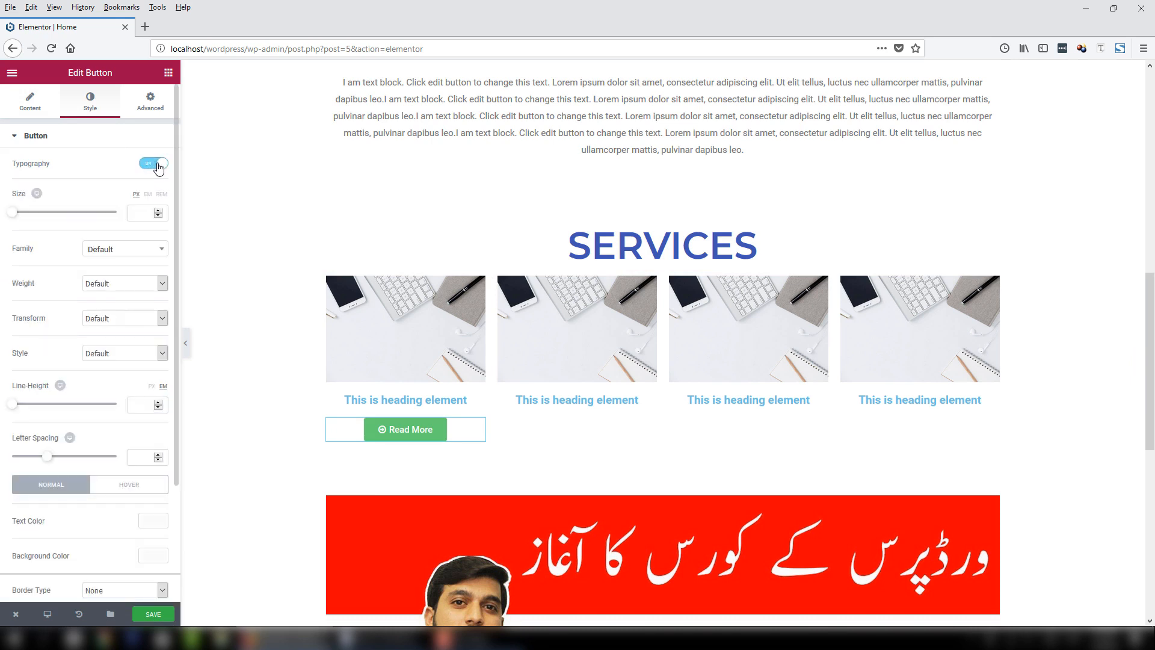
{"action": "mouse_move", "coordinate": [10, 214]}
{"action": "left_mouse_down"}
{"action": "mouse_move", "coordinate": [39, 216]}
{"action": "mouse_move", "coordinate": [26, 216]}
{"action": "left_mouse_up"}
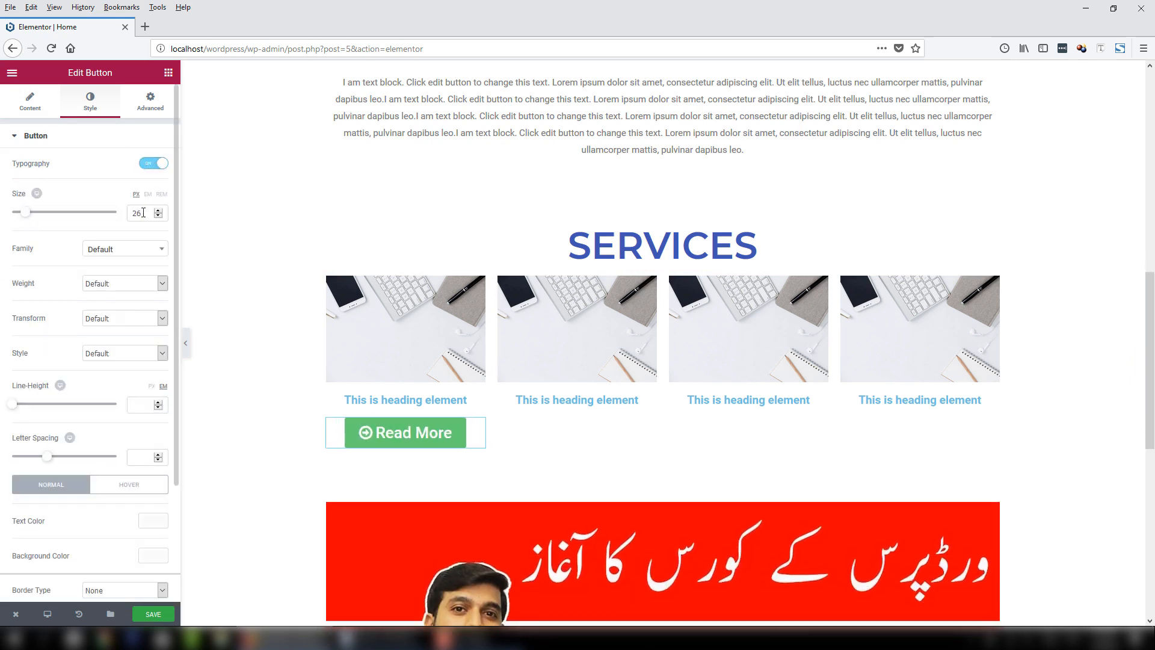
{"action": "left_click_drag", "start_coordinate": [143, 212], "coordinate": [119, 212]}
{"action": "type", "text": "18"}
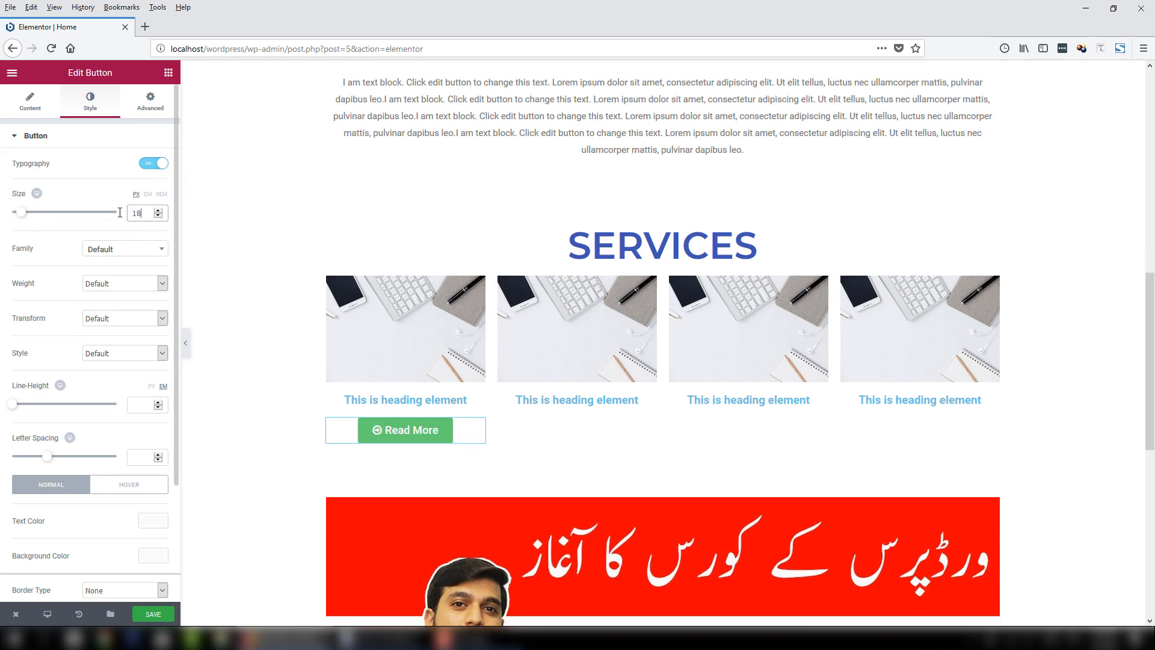
Set the Read More button's font family to Roboto.
{"action": "left_click", "coordinate": [131, 256]}
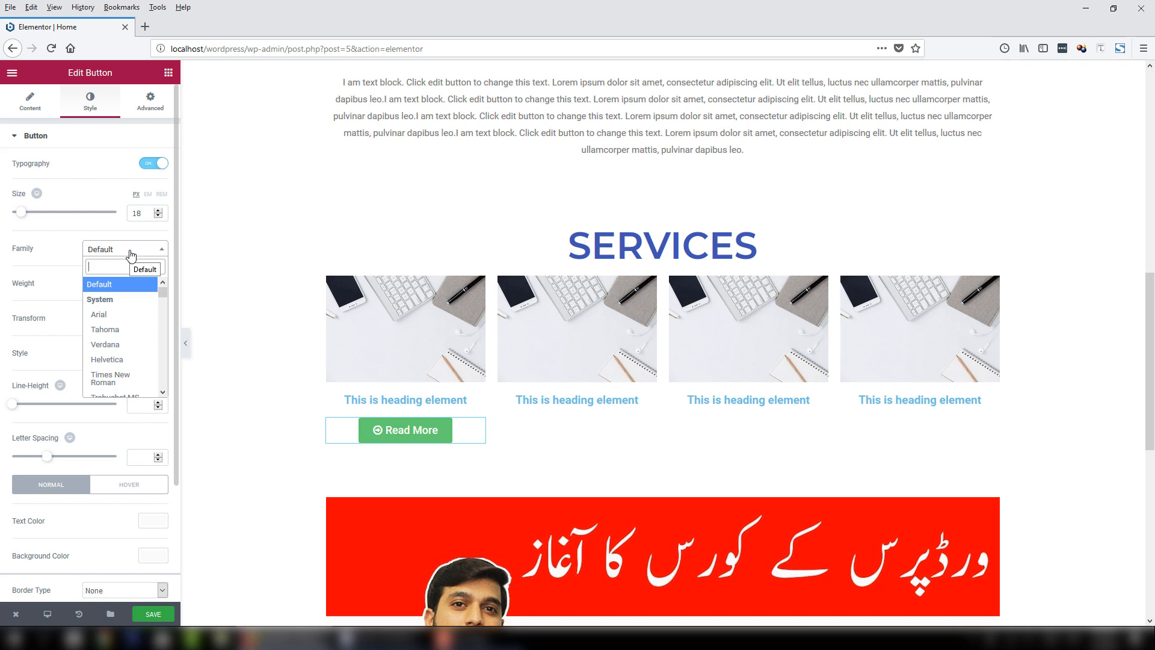
{"action": "type", "text": "robot"}
{"action": "left_click", "coordinate": [131, 256]}
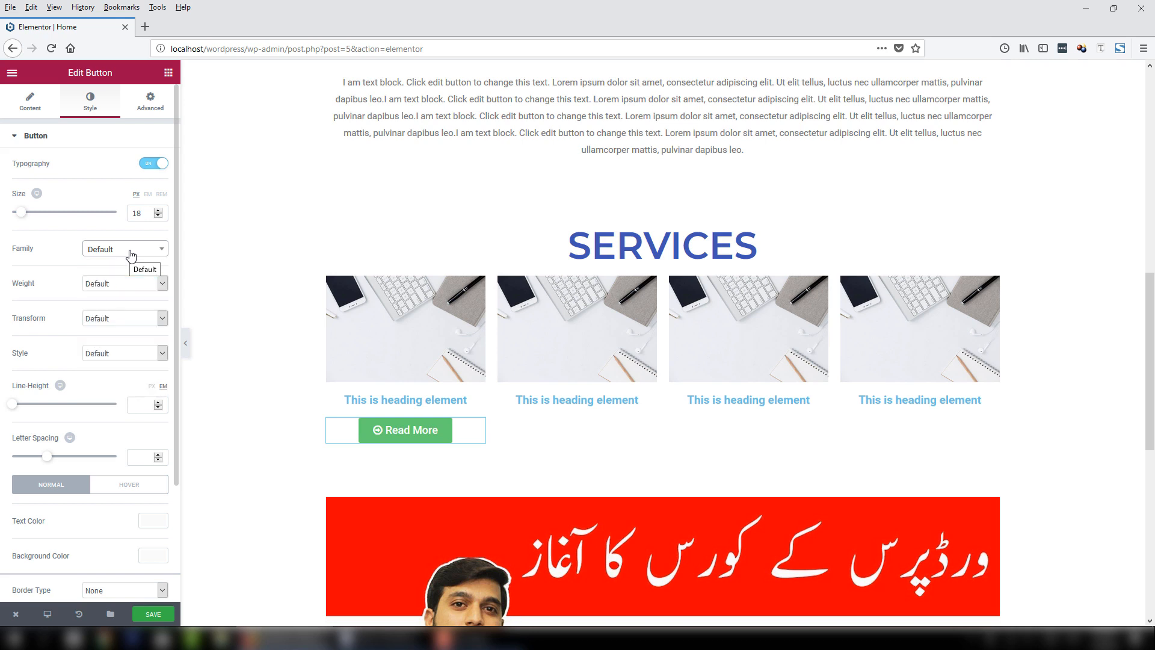
{"action": "left_click", "coordinate": [133, 250]}
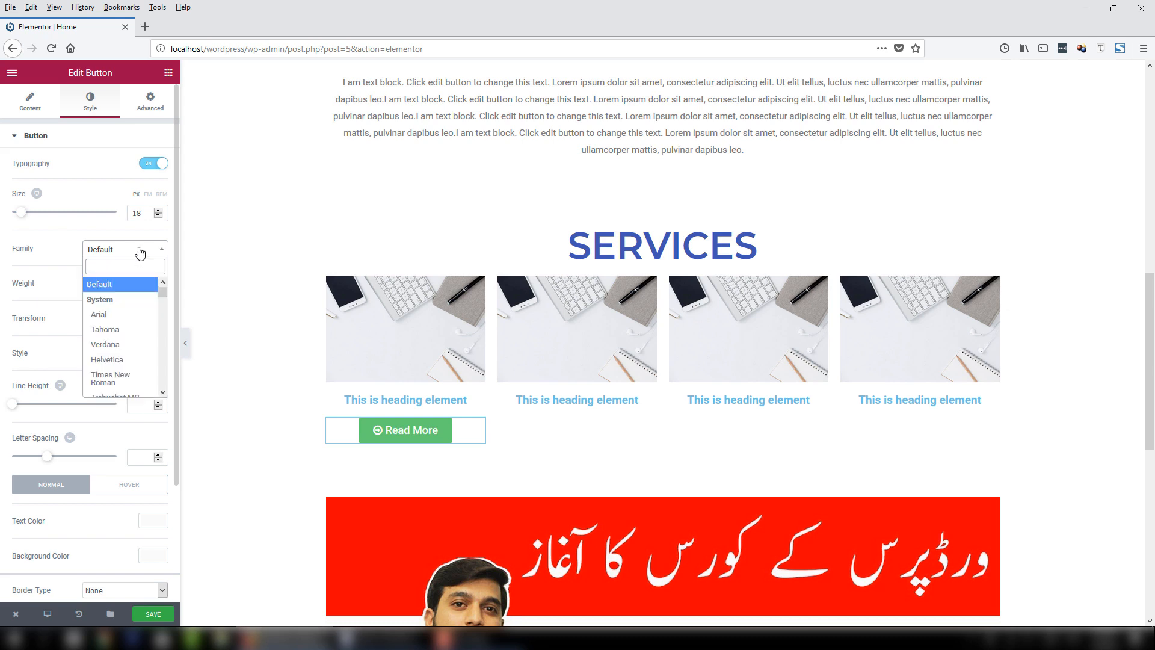
{"action": "type", "text": "robo"}
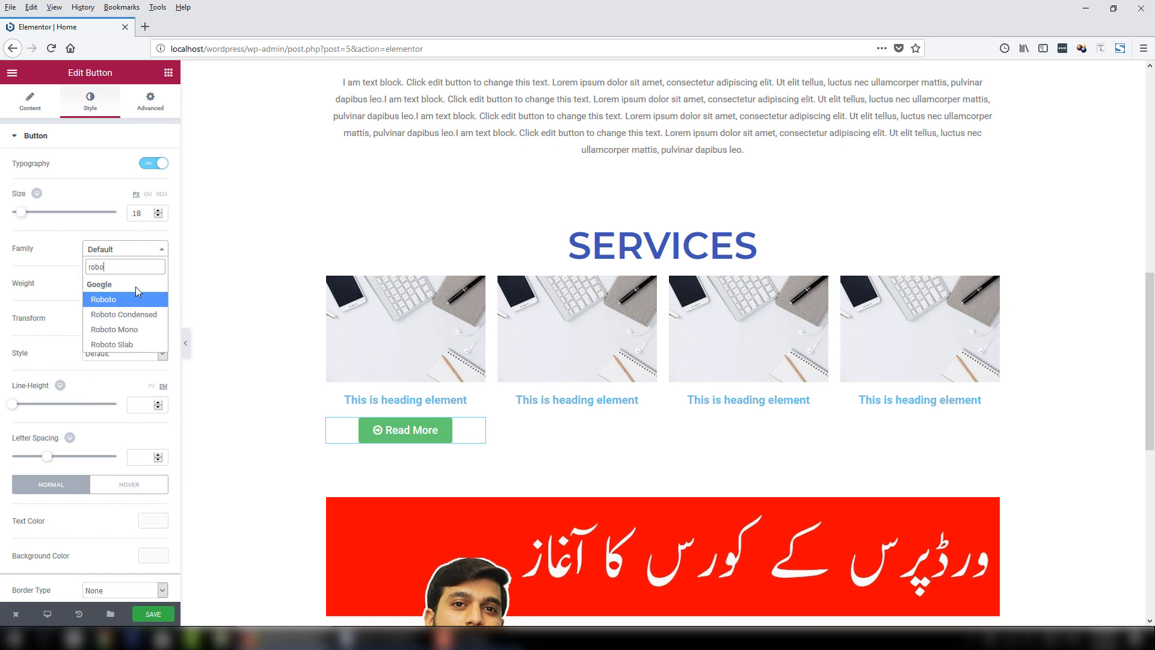
{"action": "left_click", "coordinate": [137, 297]}
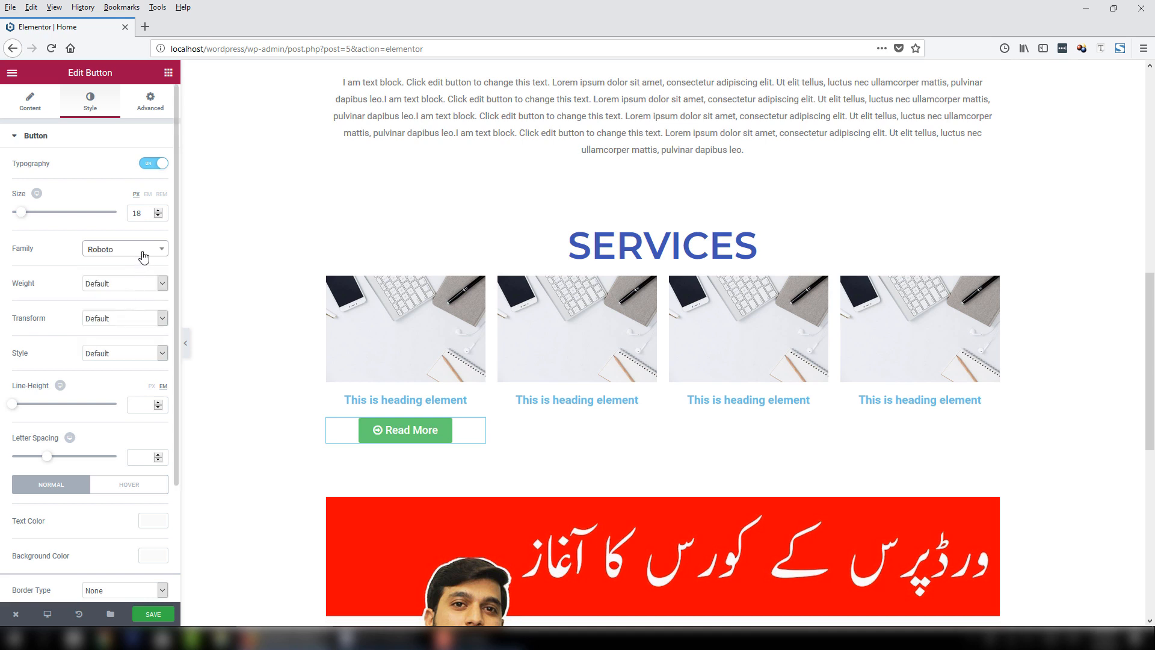
Set the Read More button's text to weight 700 and Uppercase with a letter spacing of 2.
{"action": "left_click", "coordinate": [142, 283]}
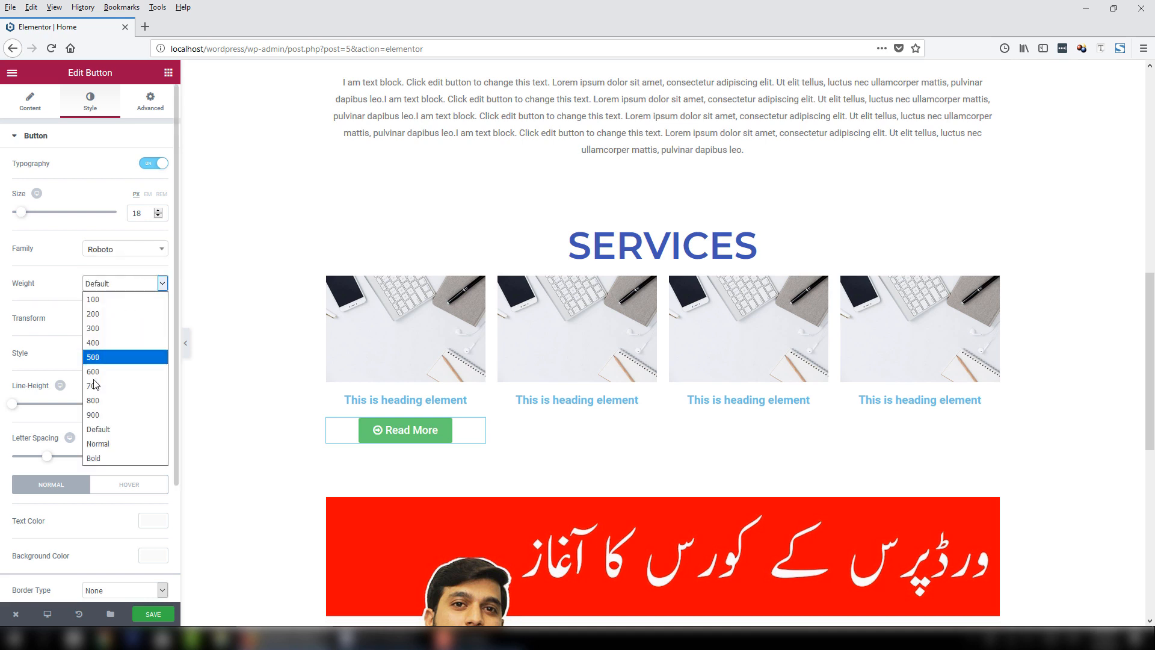
{"action": "left_click", "coordinate": [98, 388]}
{"action": "left_click", "coordinate": [121, 318]}
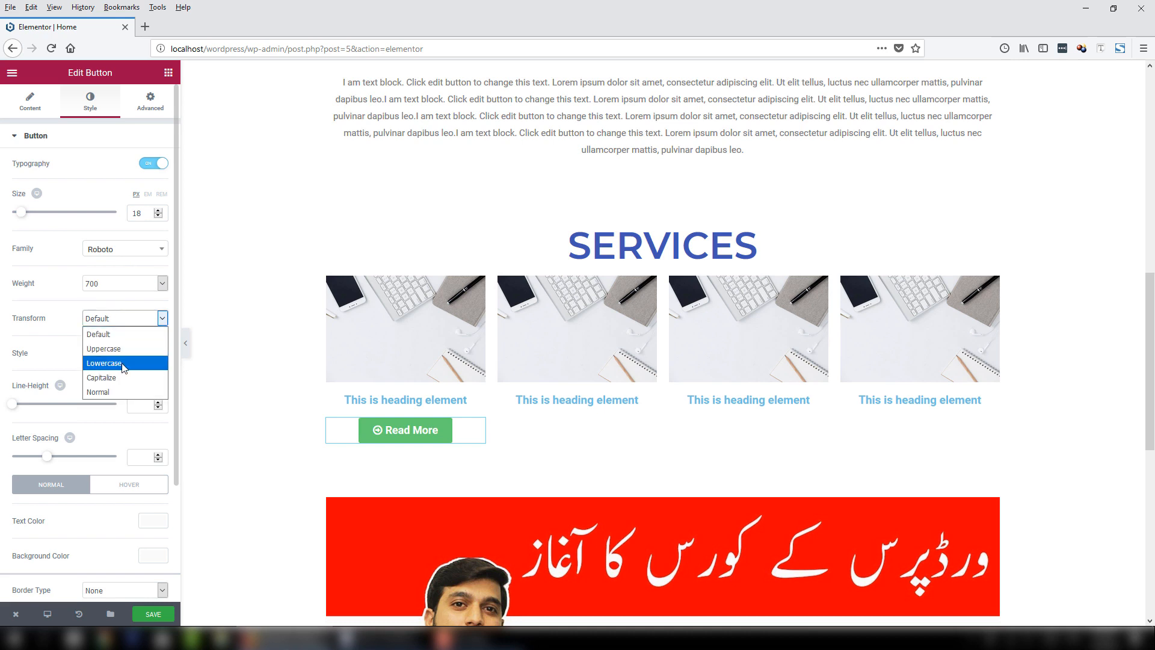
{"action": "left_click", "coordinate": [123, 345]}
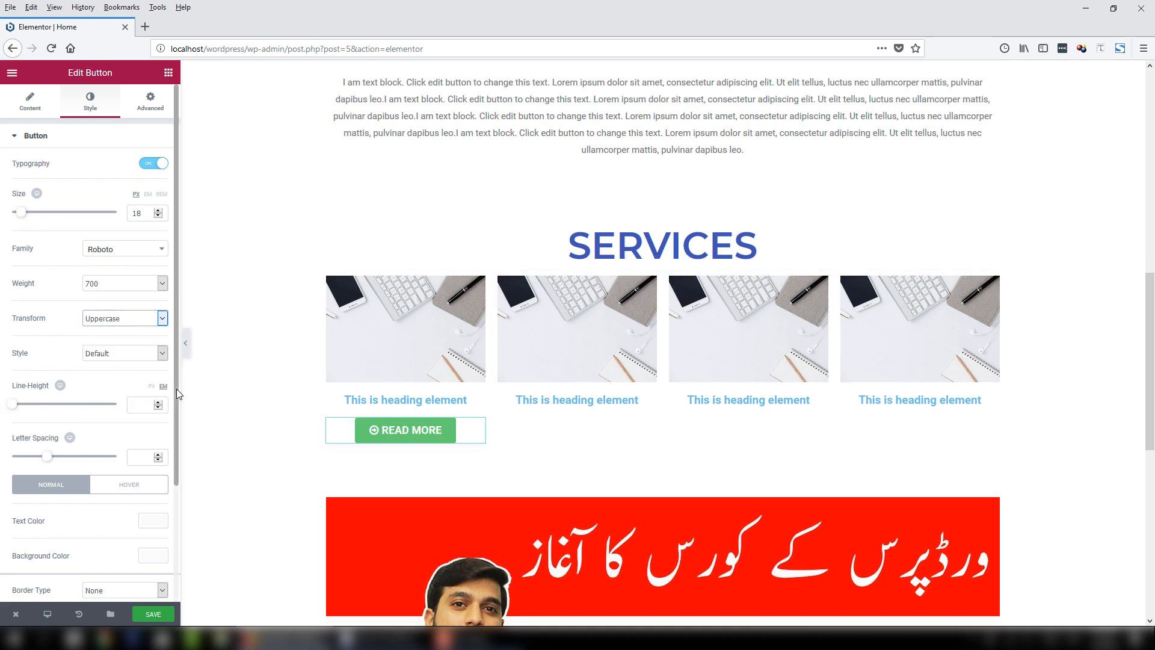
{"action": "scroll", "coordinate": [177, 458], "scroll_direction": "down", "scroll_amount": 3}
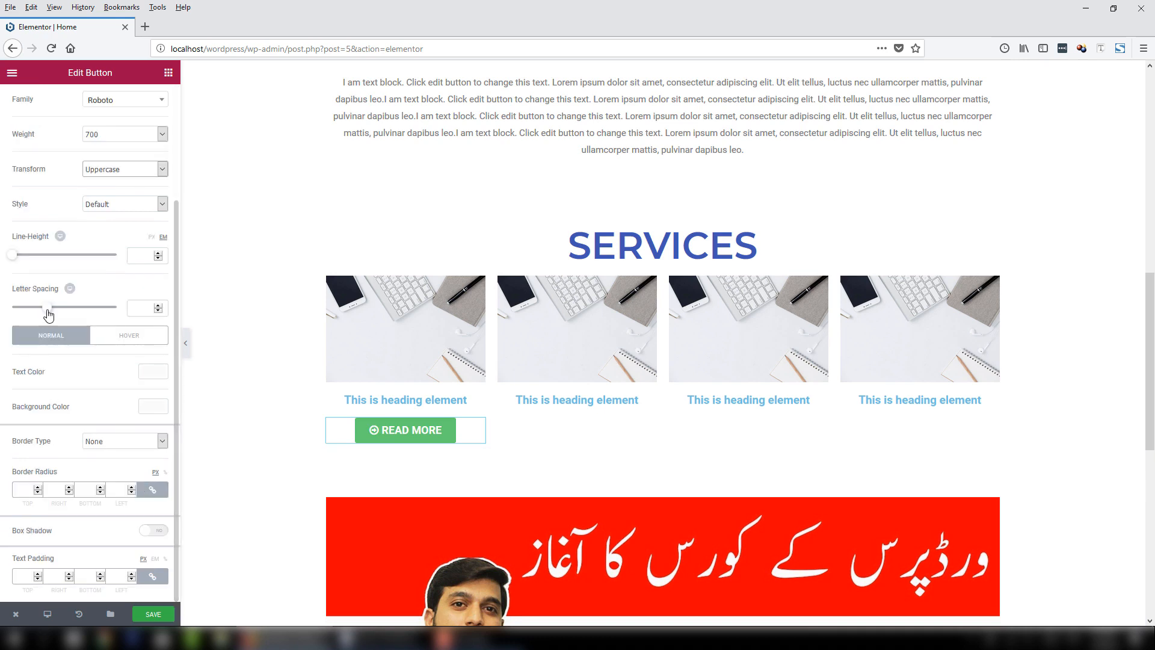
{"action": "left_click_drag", "start_coordinate": [47, 308], "coordinate": [63, 314]}
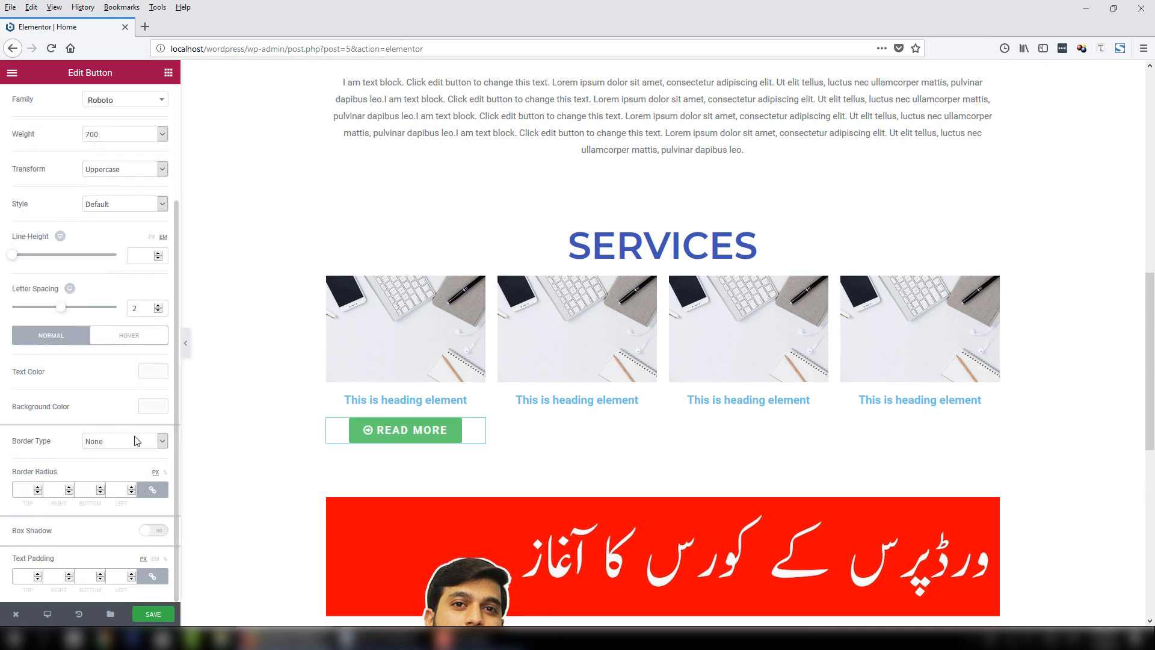
Try gray, green and blue background colors on the Read More button and clear the custom background color.
{"action": "left_click", "coordinate": [154, 406]}
{"action": "left_click_drag", "start_coordinate": [85, 459], "coordinate": [60, 409]}
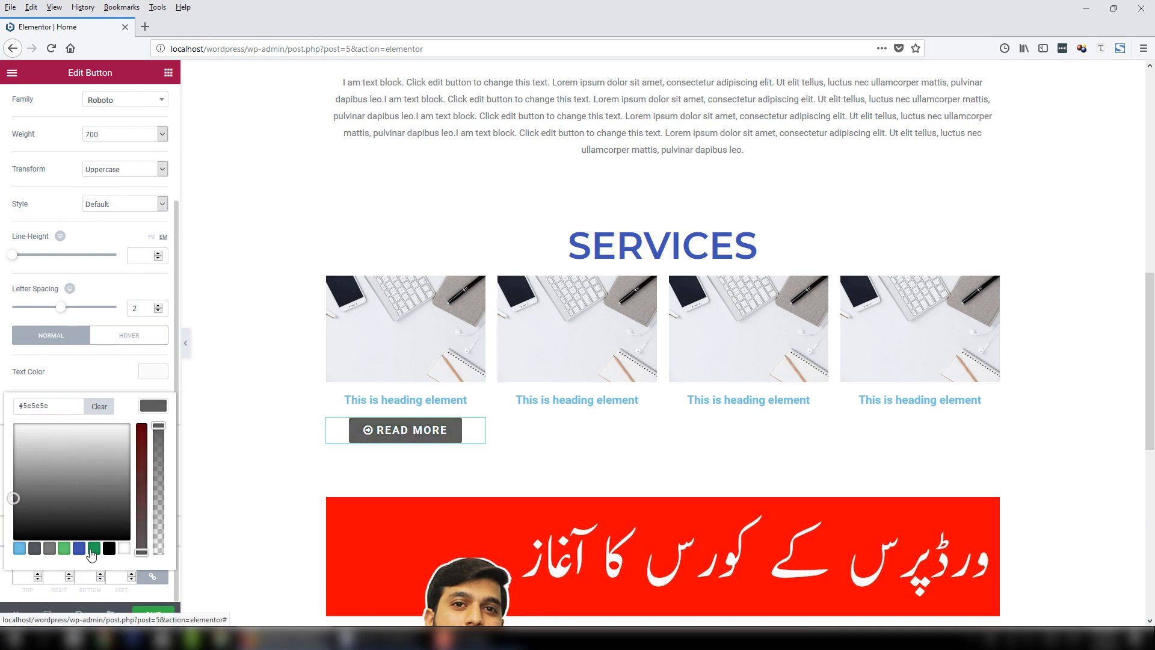
{"action": "left_click", "coordinate": [64, 547]}
{"action": "left_click", "coordinate": [43, 440]}
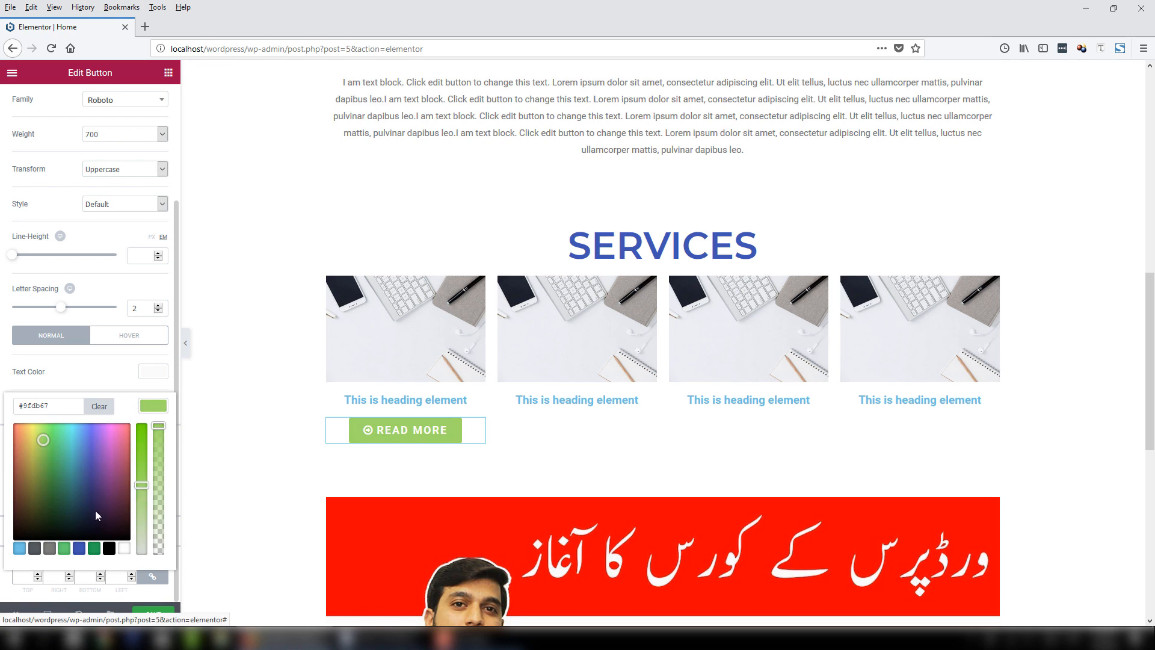
{"action": "left_click", "coordinate": [79, 548]}
{"action": "left_click", "coordinate": [106, 406]}
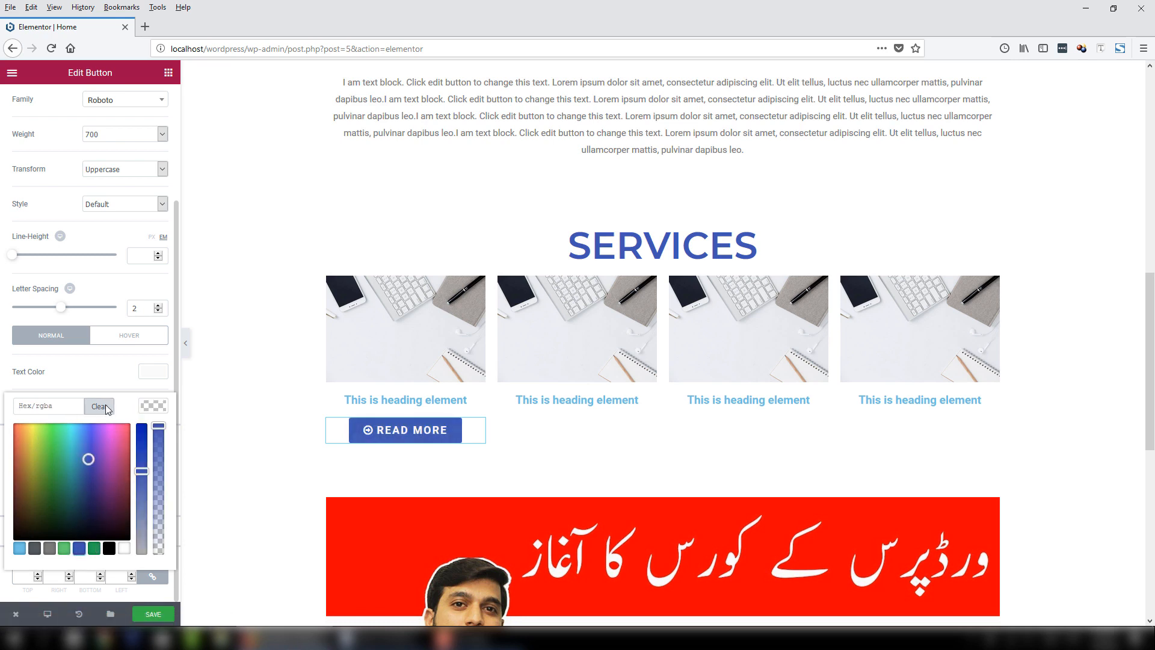
{"action": "left_click", "coordinate": [152, 406]}
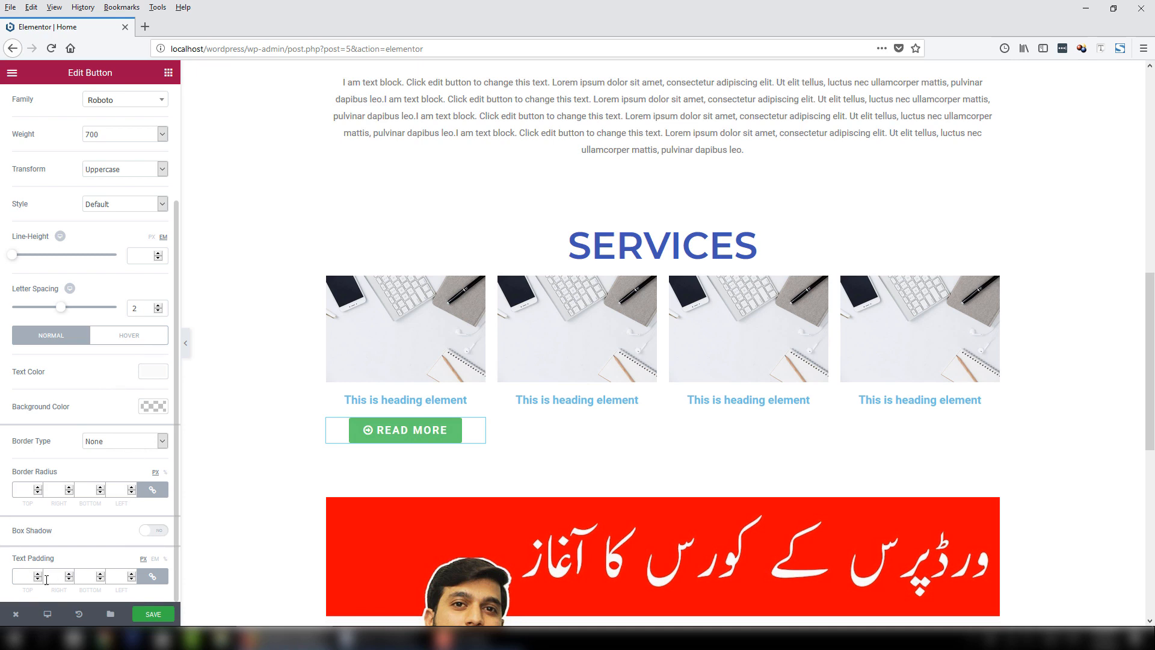
Give the Read More button a solid black border with a width of 2 on all sides.
{"action": "left_click", "coordinate": [98, 445]}
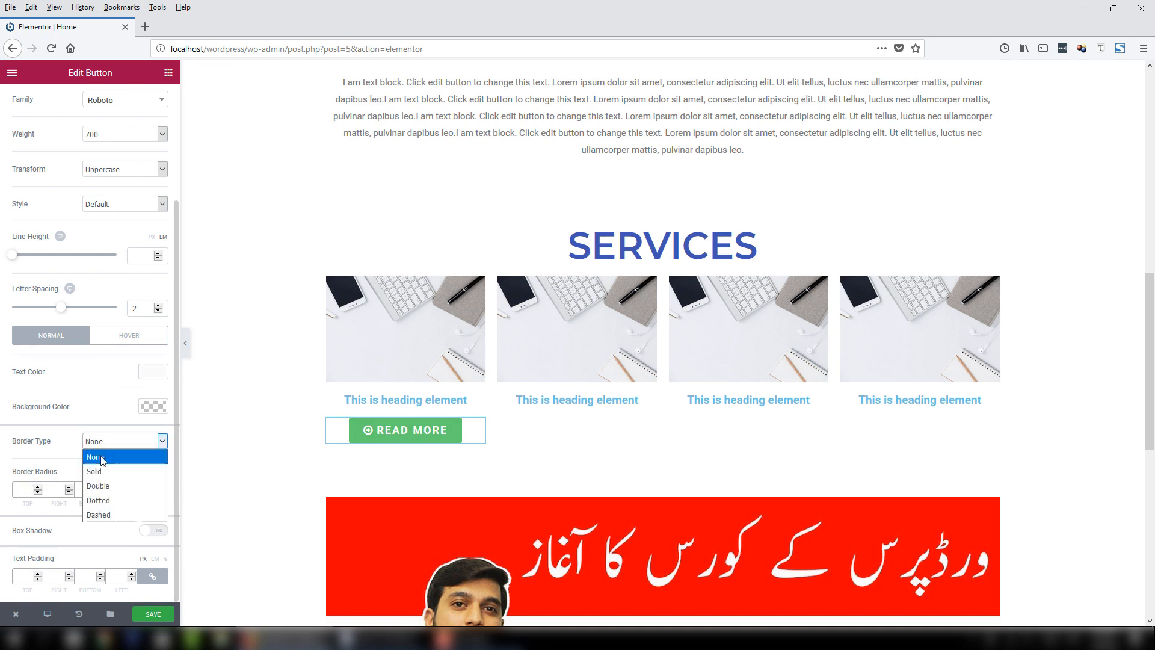
{"action": "left_click", "coordinate": [104, 470]}
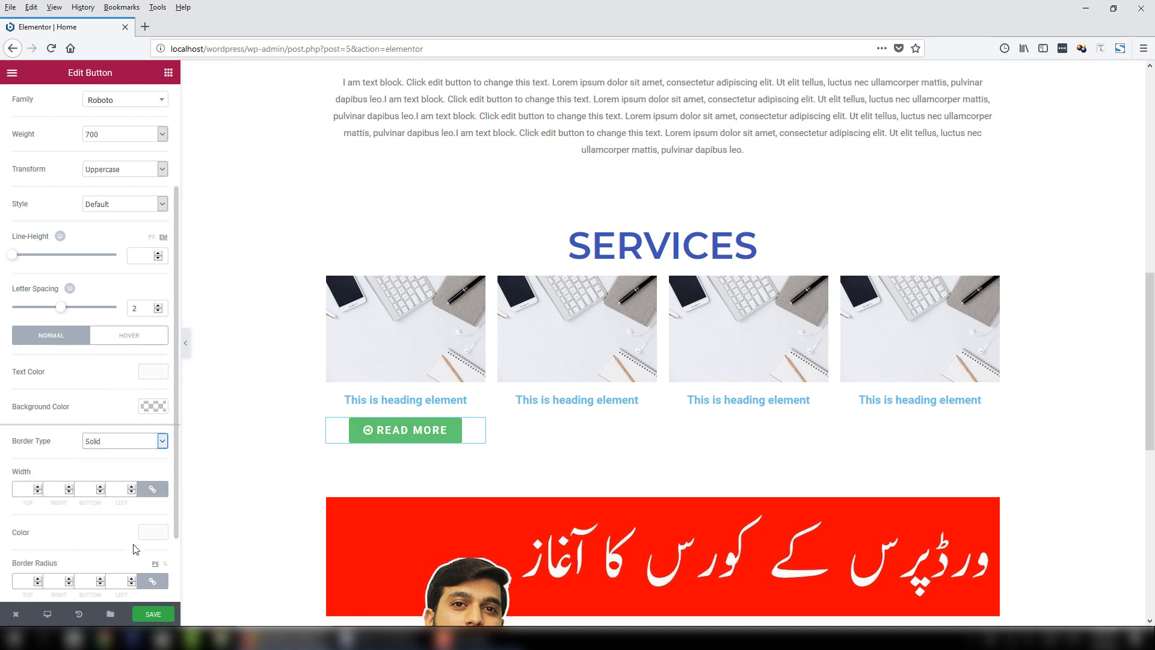
{"action": "left_click", "coordinate": [153, 532]}
{"action": "left_click_drag", "start_coordinate": [69, 572], "coordinate": [1, 601]}
{"action": "left_click", "coordinate": [24, 422]}
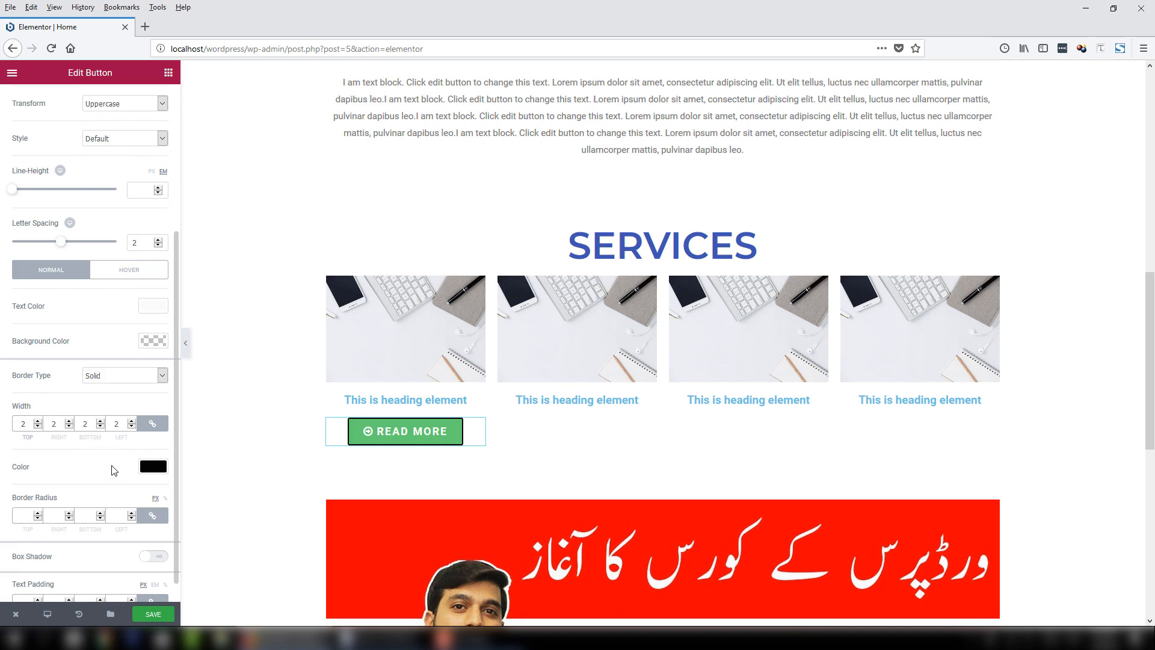
Set the Read More button's border radius to 25 px on all four corners.
{"action": "scroll", "coordinate": [111, 477], "scroll_direction": "down", "scroll_amount": 1}
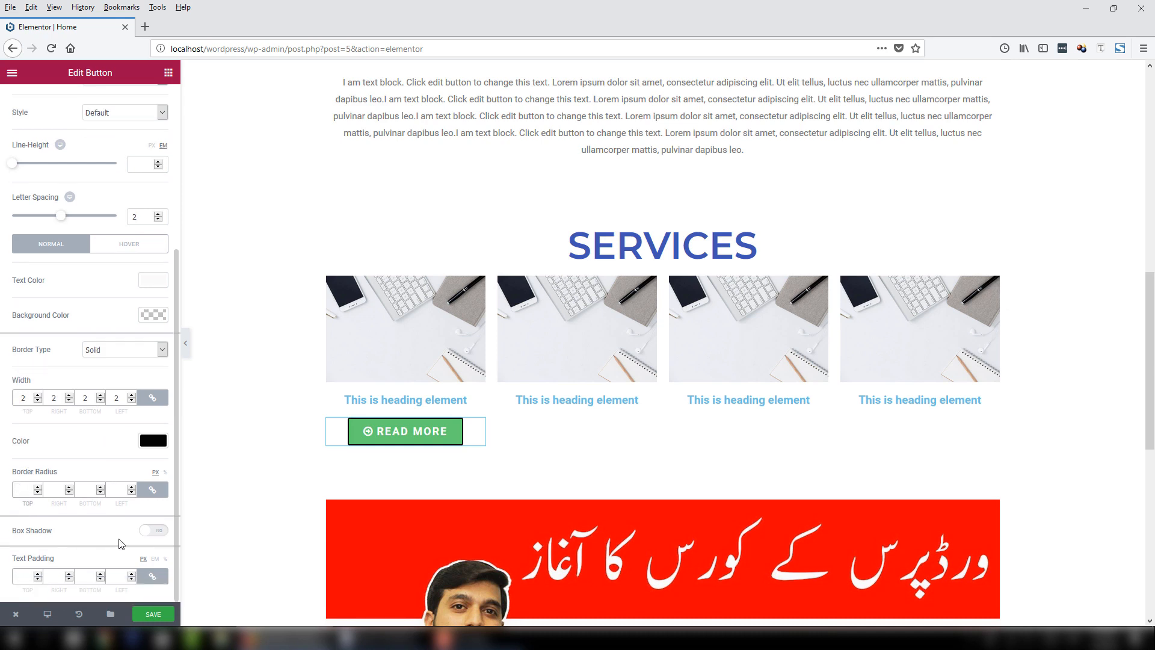
{"action": "type", "text": "25"}
{"action": "left_click", "coordinate": [22, 492]}
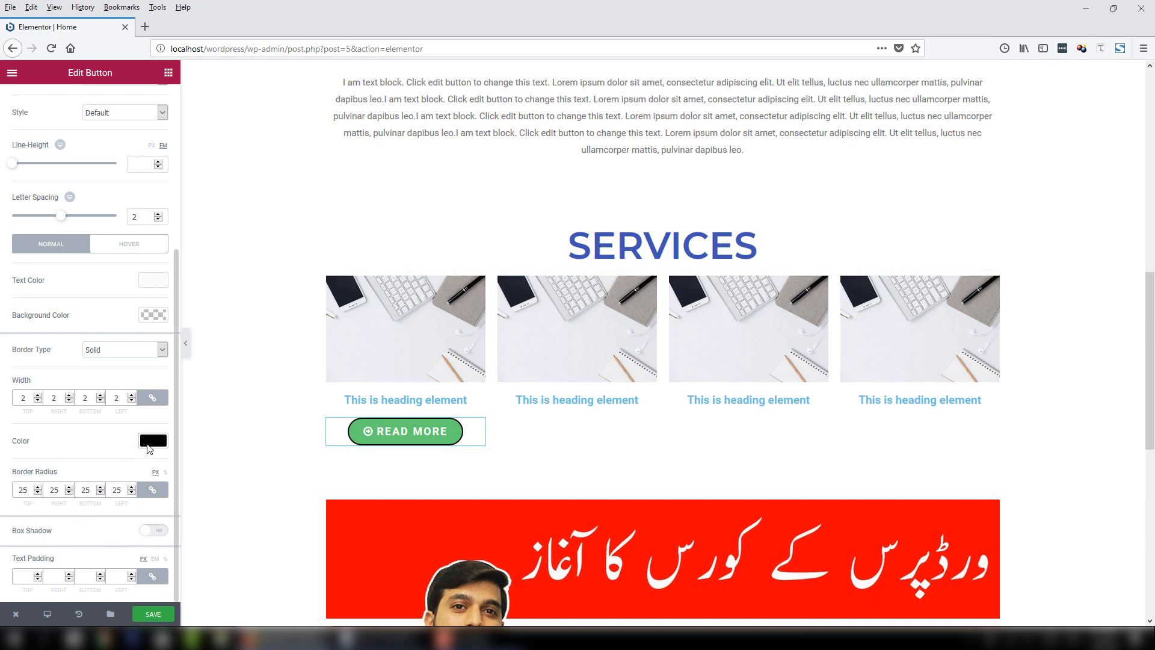
Try green #61ce70 and blue #4054b2 as the Read More button's border color.
{"action": "left_click", "coordinate": [153, 440]}
{"action": "left_click", "coordinate": [66, 586]}
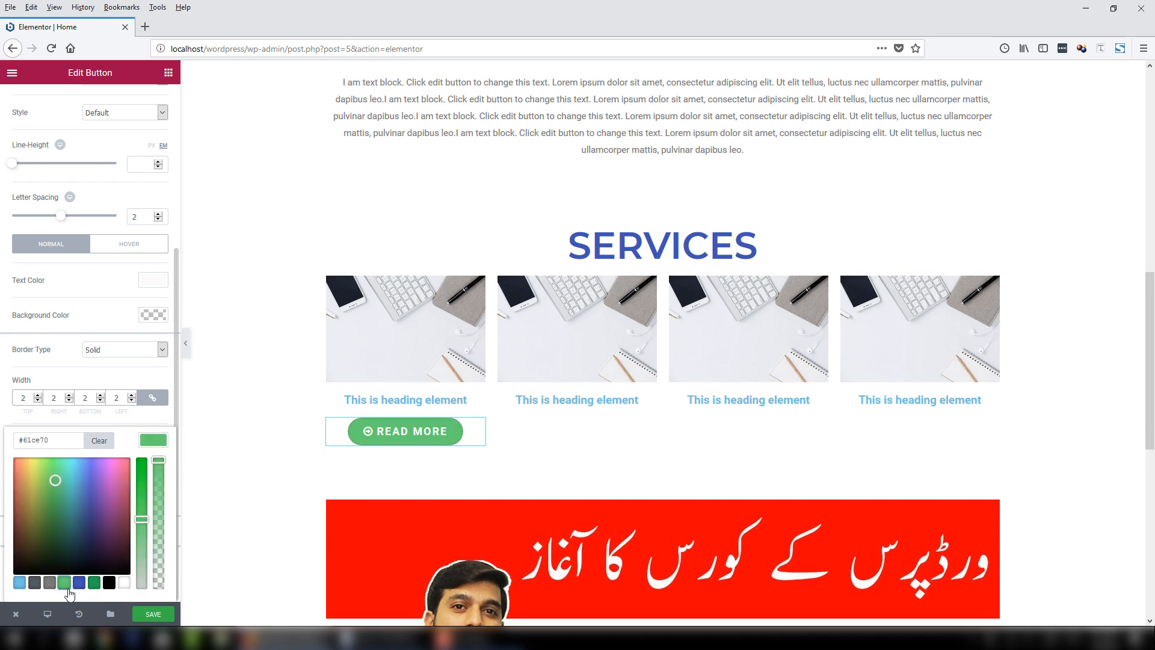
{"action": "left_click", "coordinate": [80, 583]}
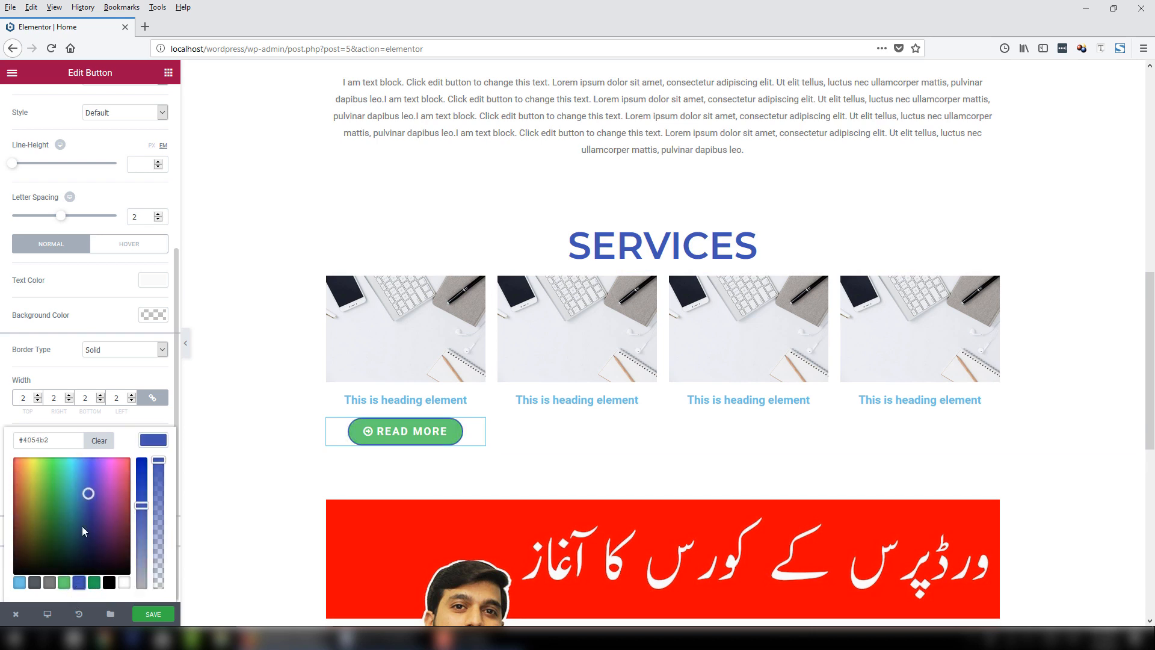
{"action": "left_click", "coordinate": [144, 419]}
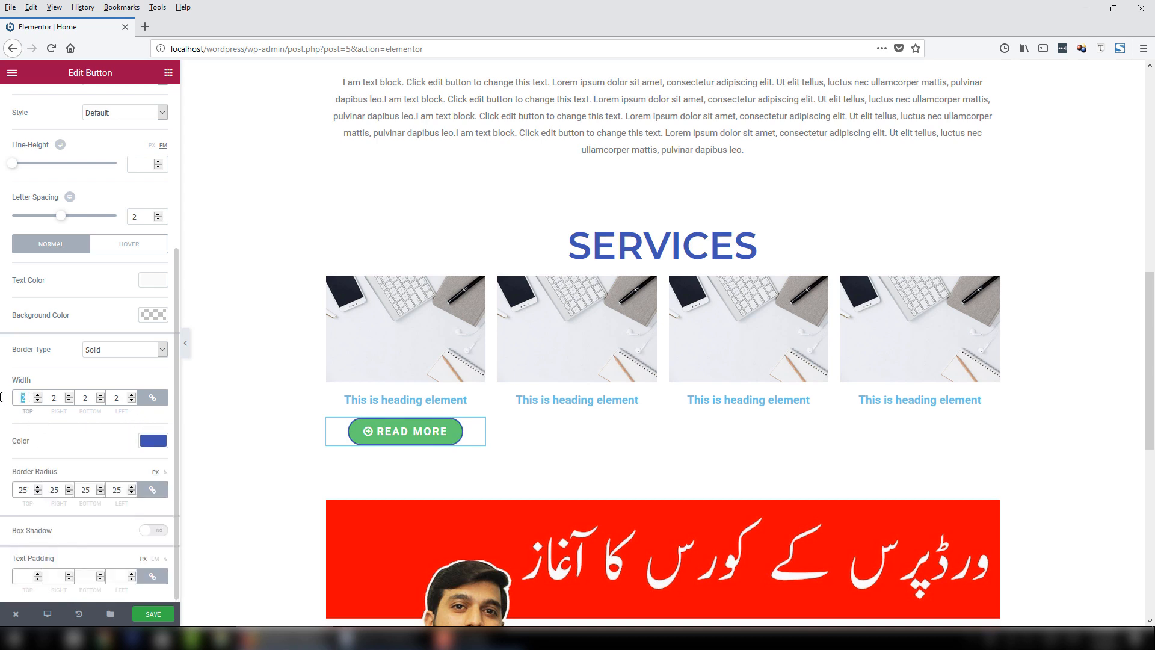
Set the button's border width to 5 on the top and bottom and, with the sides unlinked, 15 on the right and left.
{"action": "type", "text": "5"}
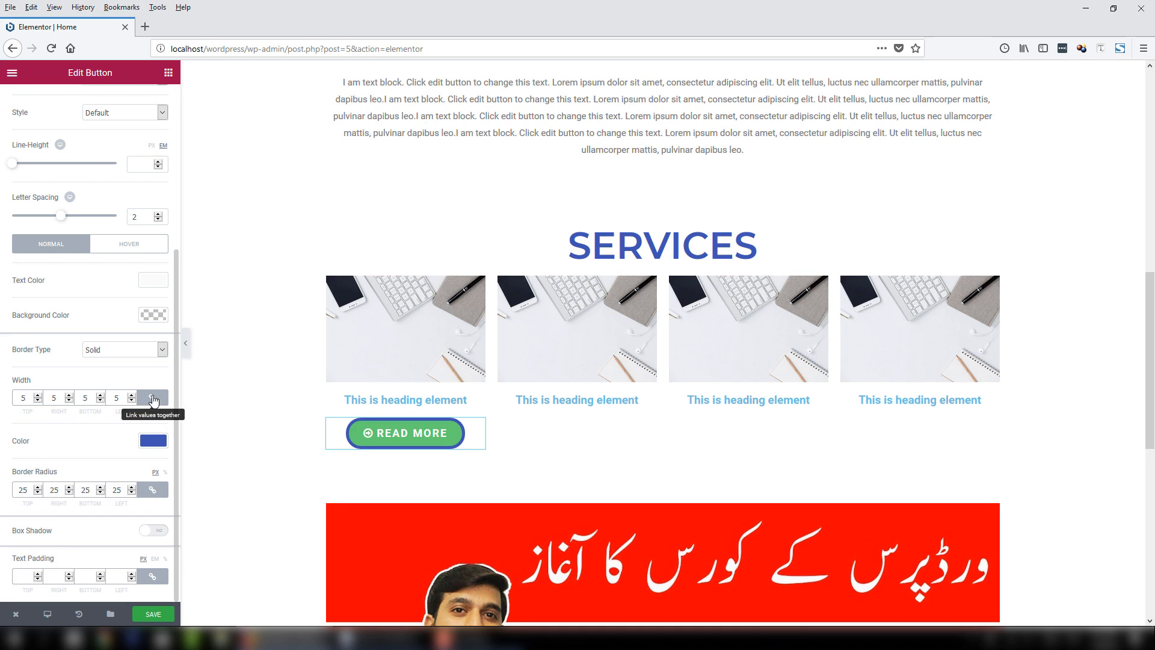
{"action": "left_click", "coordinate": [153, 399]}
{"action": "left_click_drag", "start_coordinate": [57, 395], "coordinate": [40, 392]}
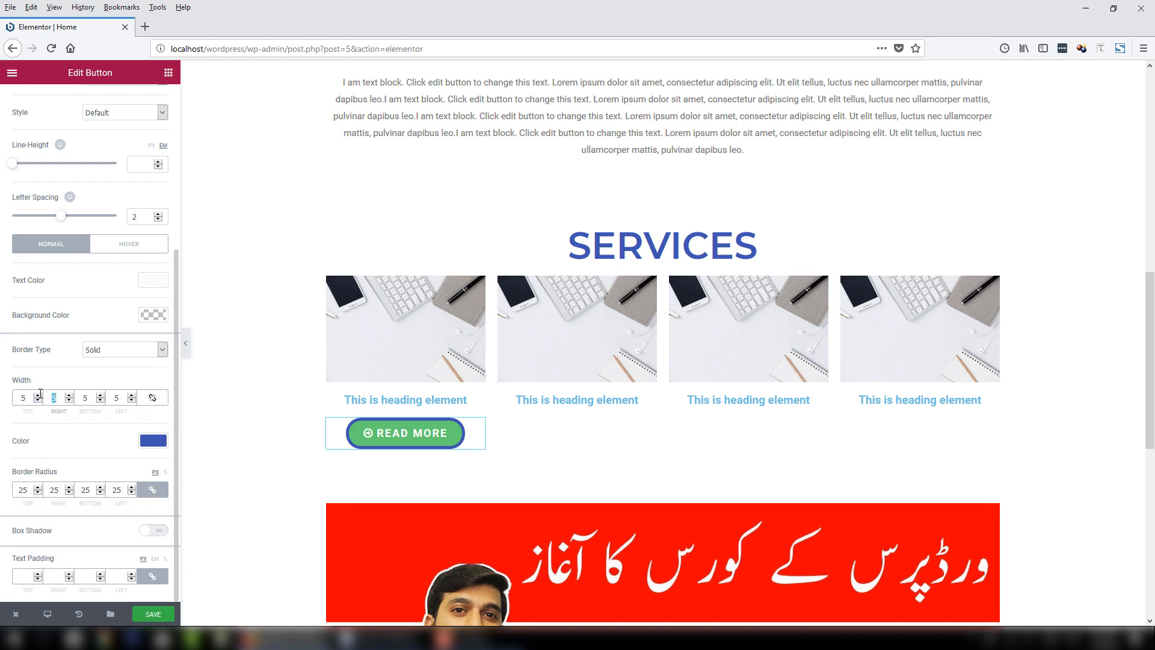
{"action": "type", "text": "15"}
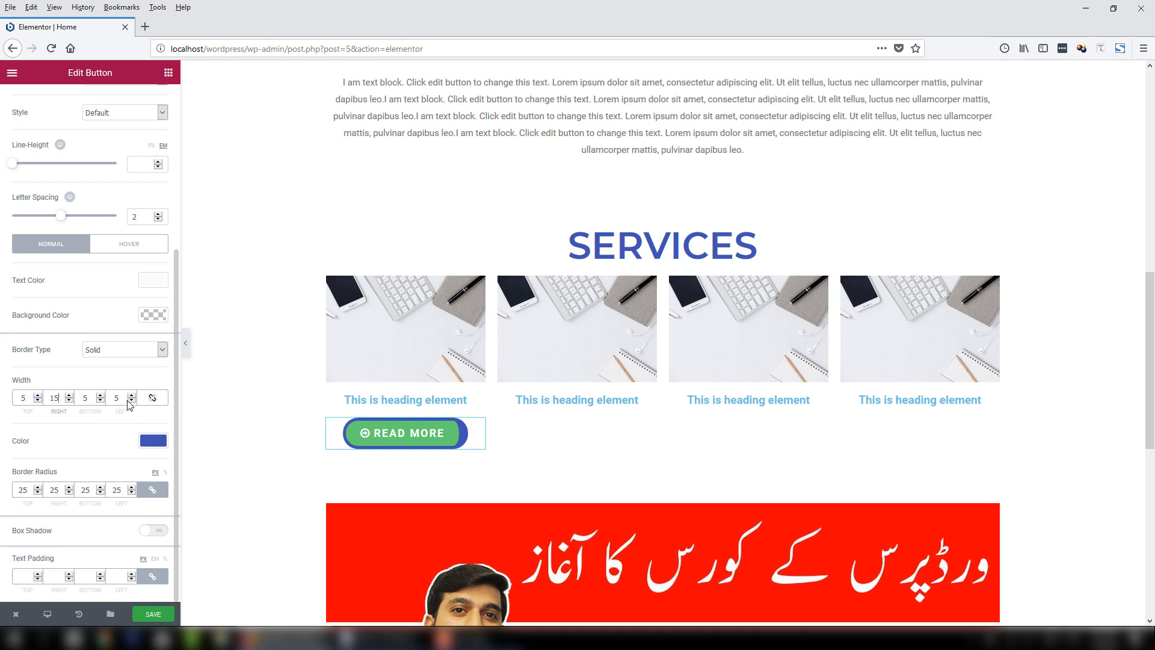
{"action": "left_click_drag", "start_coordinate": [123, 398], "coordinate": [110, 397]}
{"action": "type", "text": "15"}
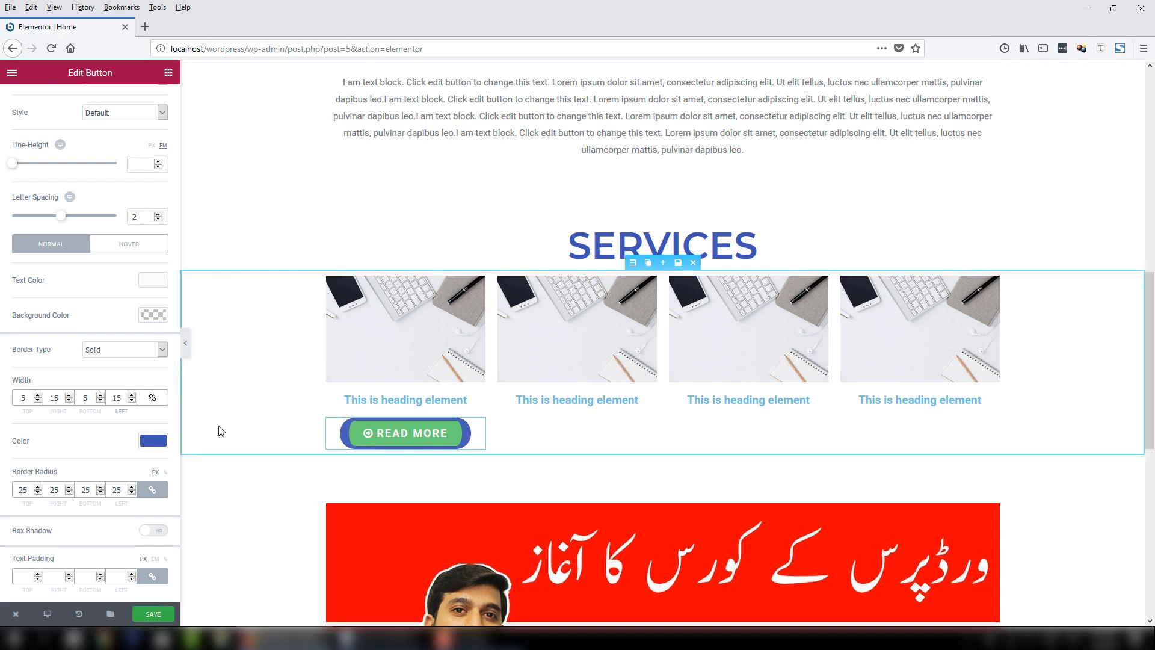
Change the Read More button's border color to dark gray #54595f.
{"action": "left_click", "coordinate": [156, 445]}
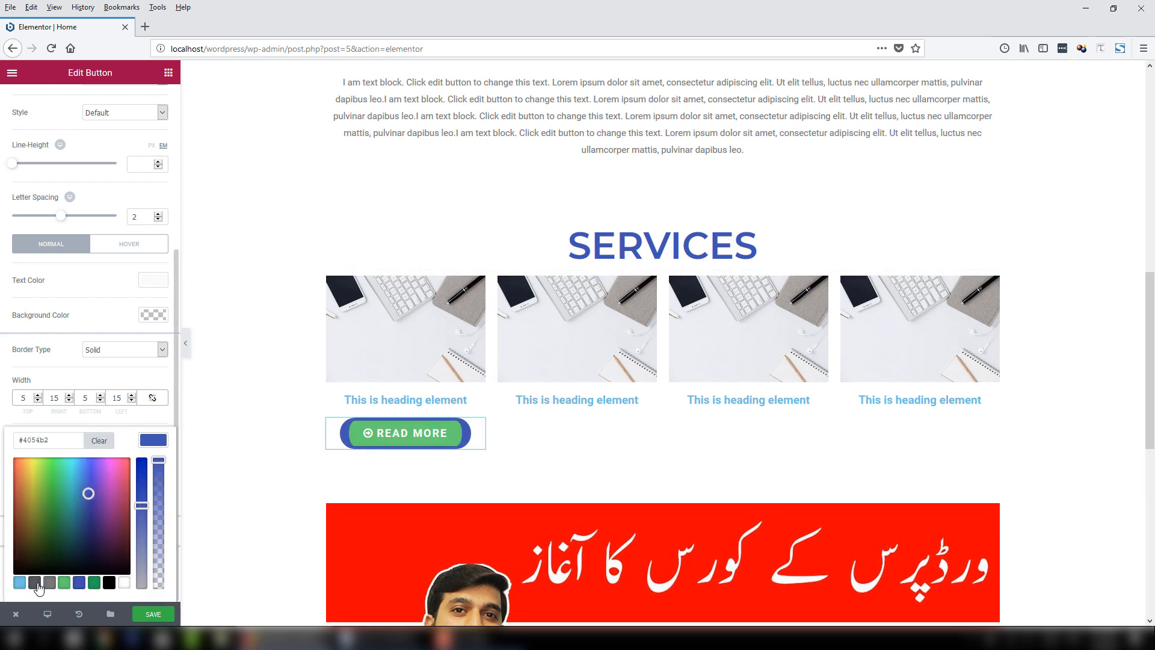
{"action": "left_click", "coordinate": [34, 582]}
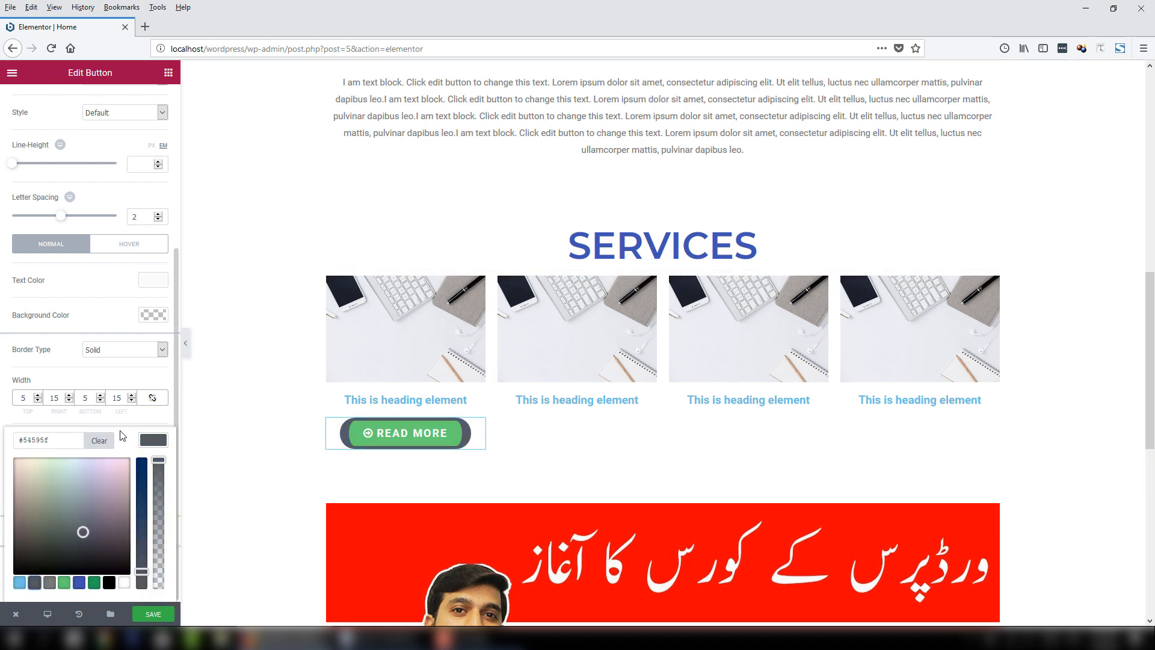
{"action": "left_click", "coordinate": [130, 384]}
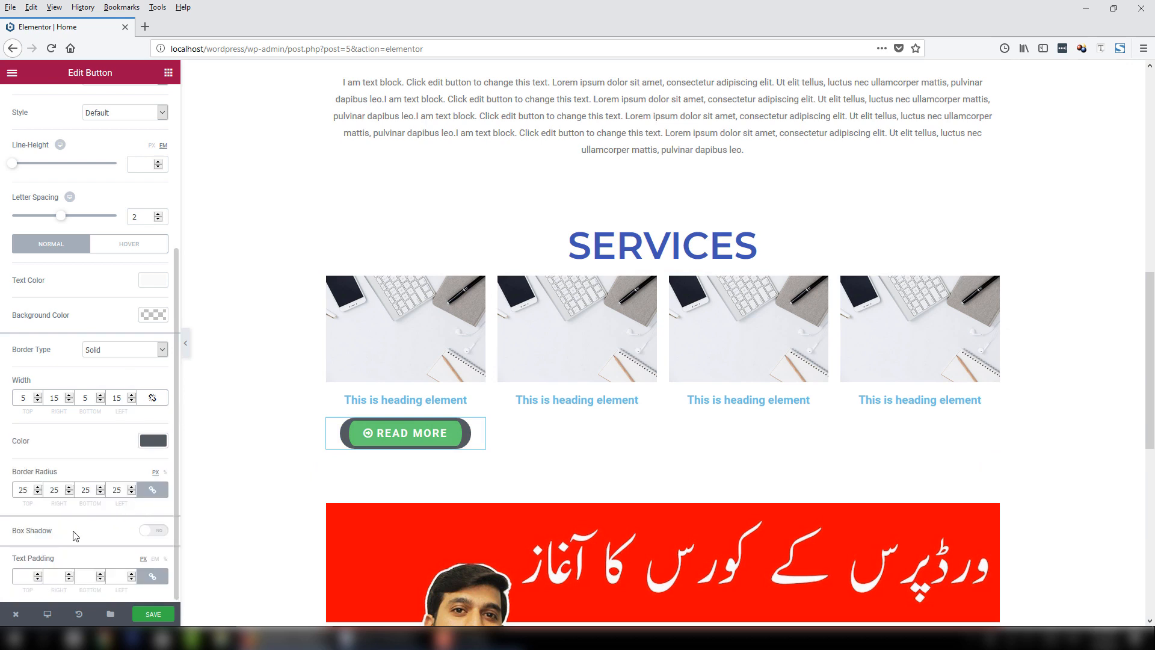
Enable the Read More button's box shadow and set its color to fully opaque green #2a9e00.
{"action": "left_click", "coordinate": [151, 532]}
{"action": "scroll", "coordinate": [136, 530], "scroll_direction": "down", "scroll_amount": 1}
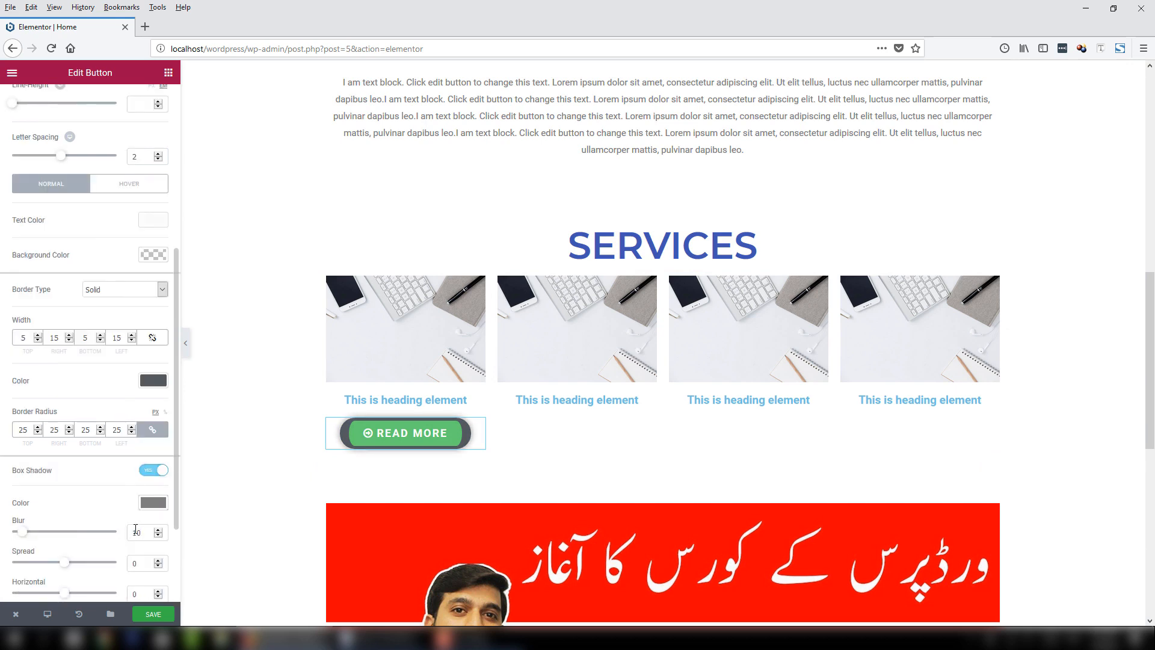
{"action": "scroll", "coordinate": [136, 529], "scroll_direction": "down", "scroll_amount": 1}
{"action": "left_click", "coordinate": [153, 442]}
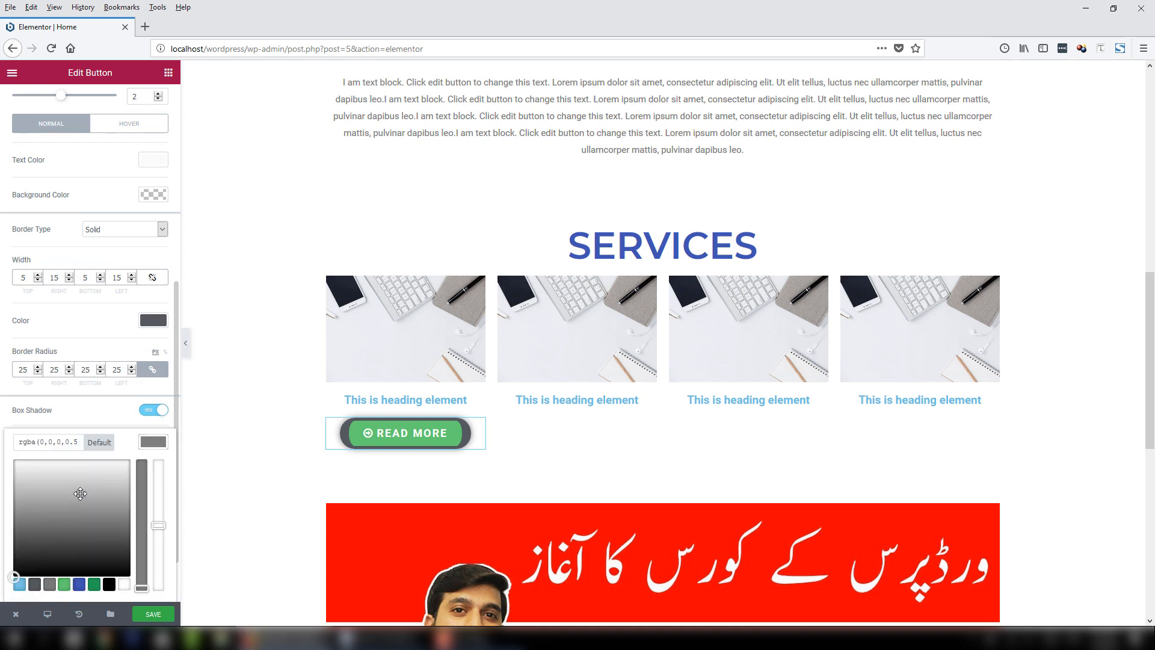
{"action": "mouse_move", "coordinate": [80, 493]}
{"action": "left_mouse_down"}
{"action": "mouse_move", "coordinate": [30, 470]}
{"action": "mouse_move", "coordinate": [91, 508]}
{"action": "mouse_move", "coordinate": [74, 501]}
{"action": "left_mouse_up"}
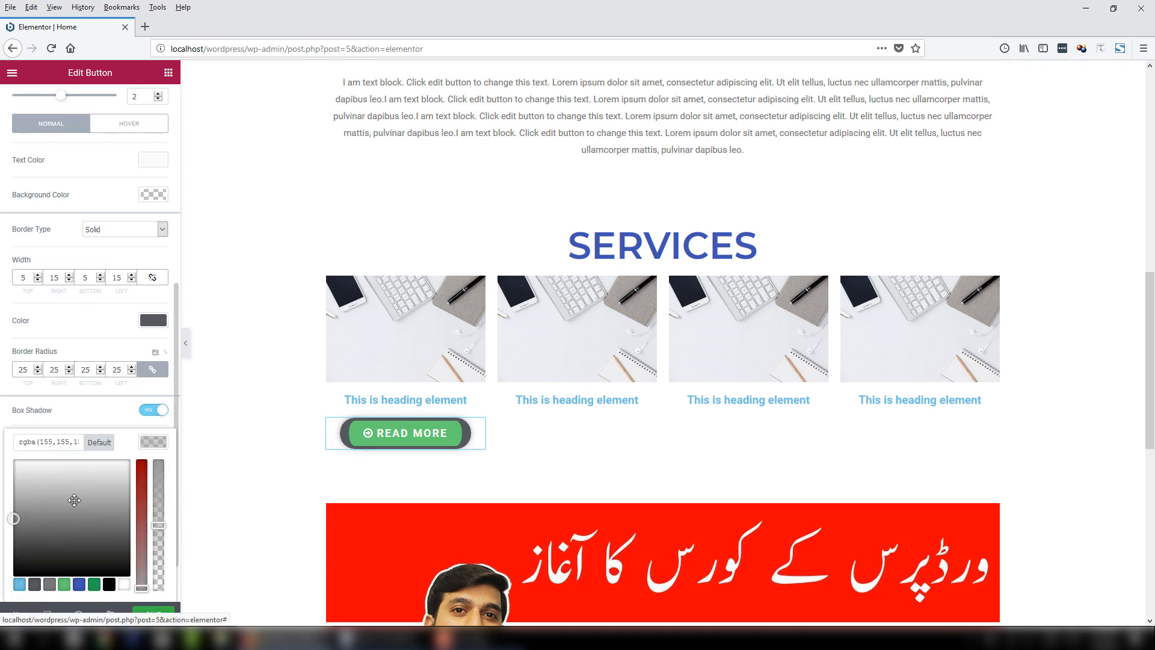
{"action": "left_click", "coordinate": [19, 584]}
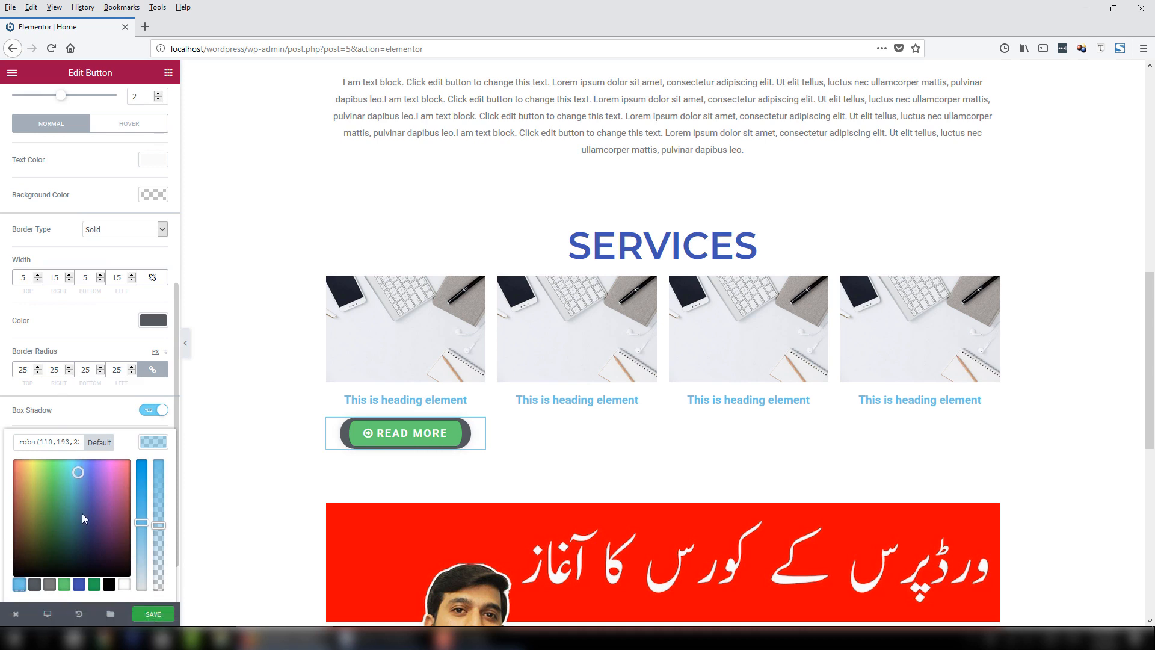
{"action": "left_click_drag", "start_coordinate": [52, 529], "coordinate": [46, 504]}
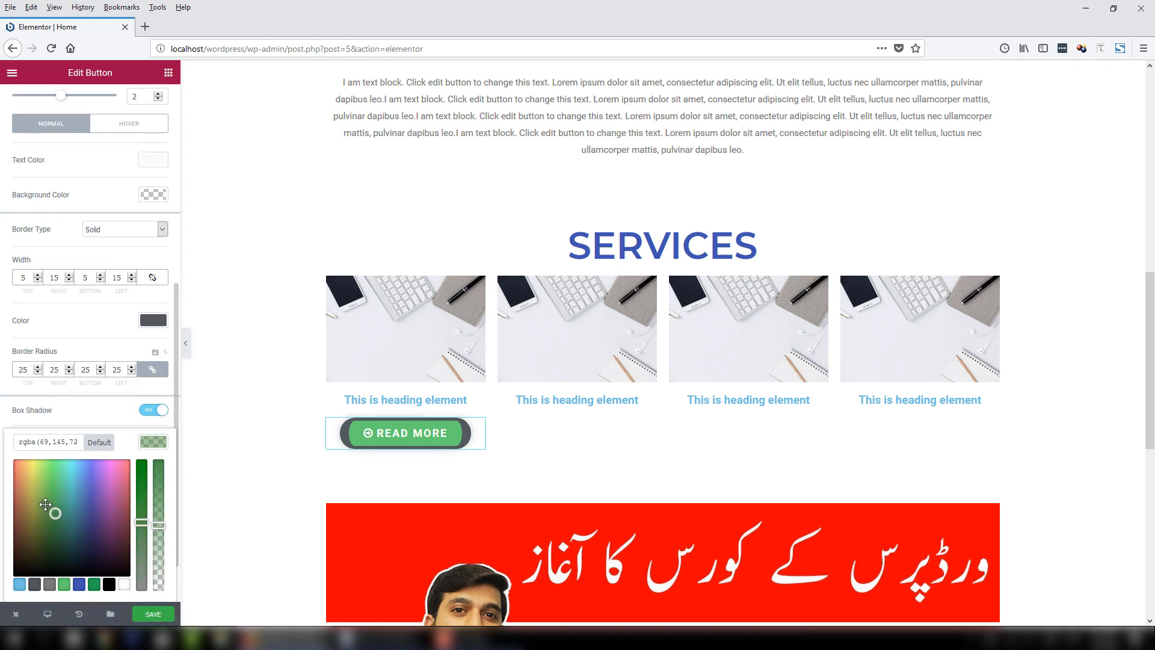
{"action": "left_click_drag", "start_coordinate": [141, 522], "coordinate": [142, 461]}
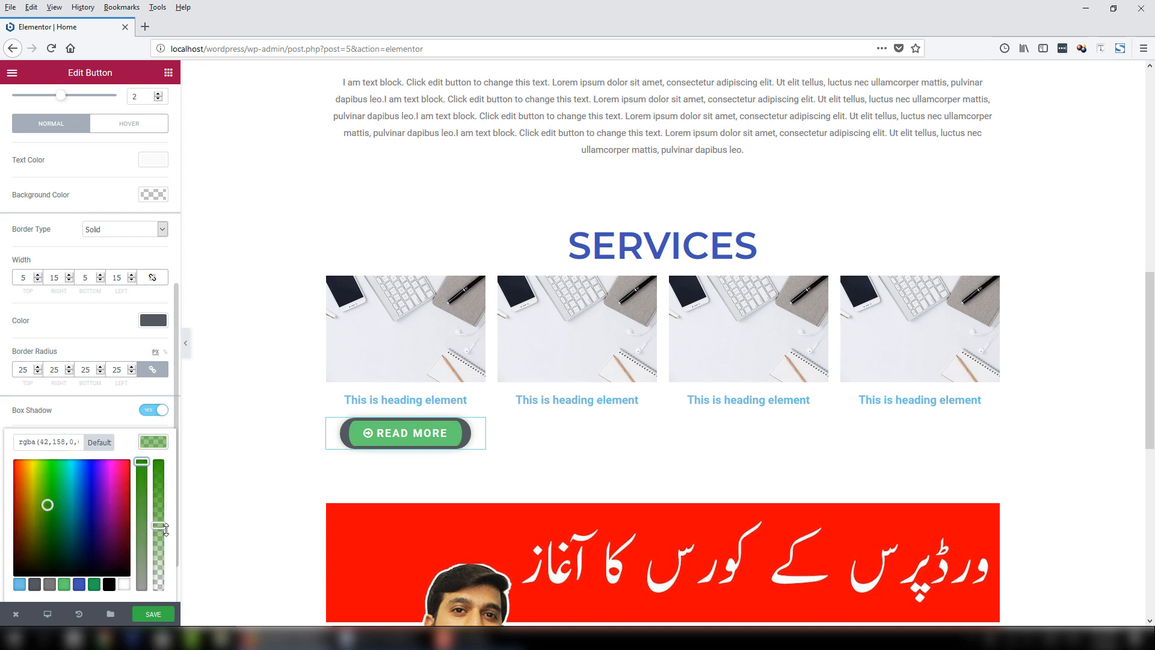
{"action": "left_click", "coordinate": [159, 462]}
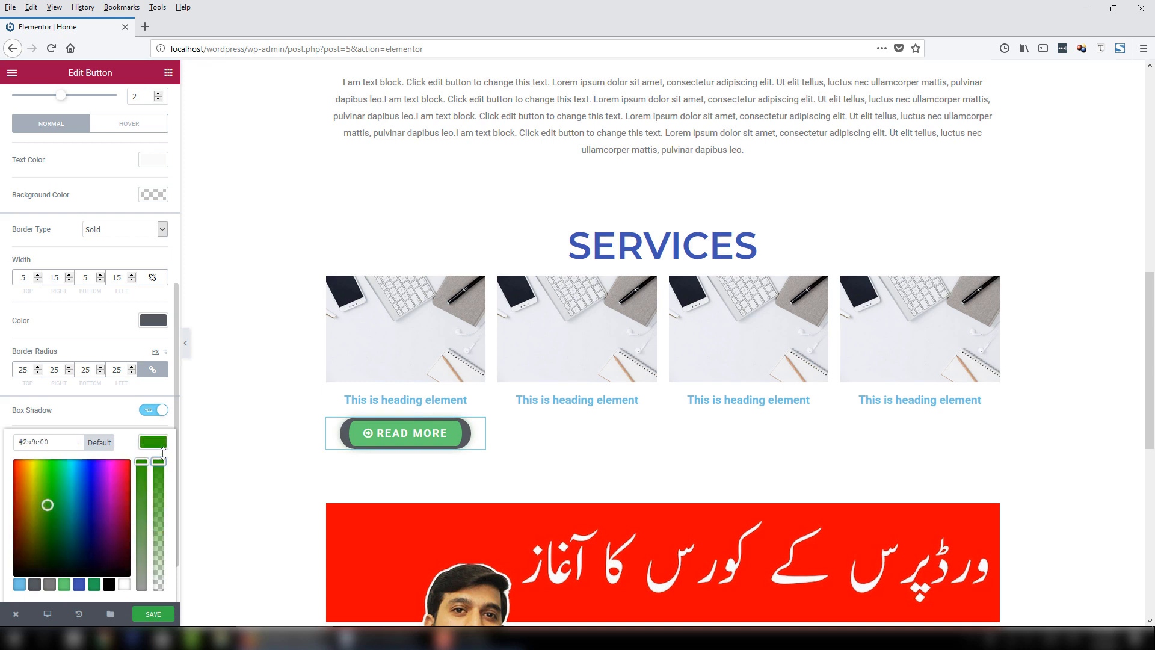
{"action": "left_click", "coordinate": [119, 432]}
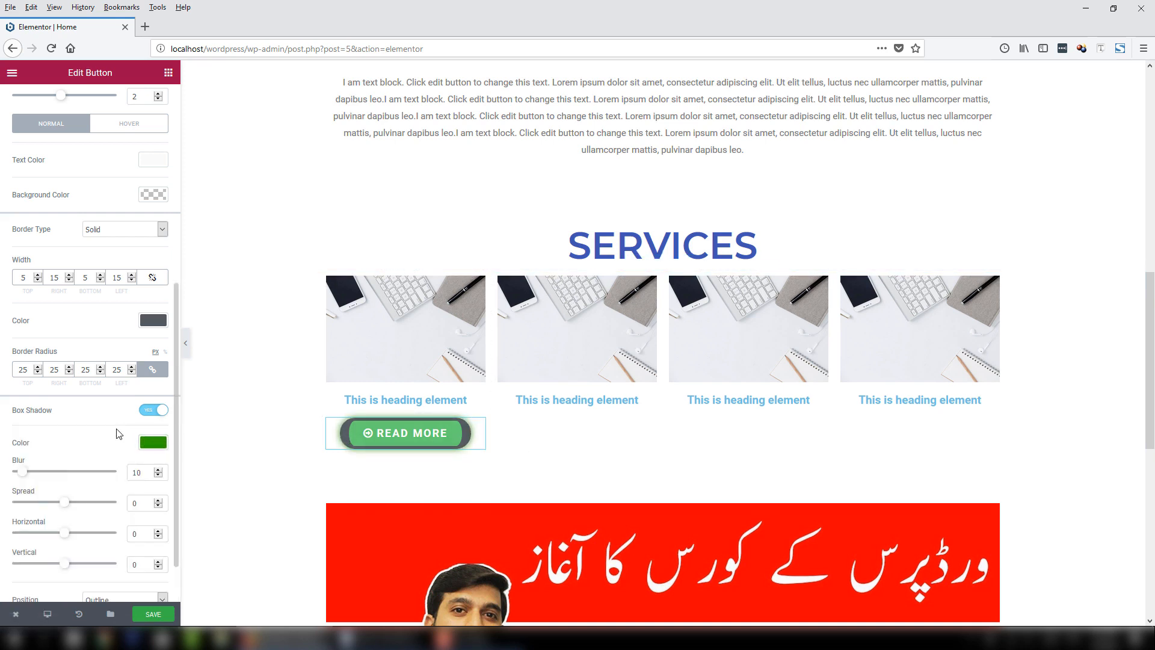
Unlink the Read More button's text padding values and set the top padding to 50 px.
{"action": "scroll", "coordinate": [86, 560], "scroll_direction": "down", "scroll_amount": 2}
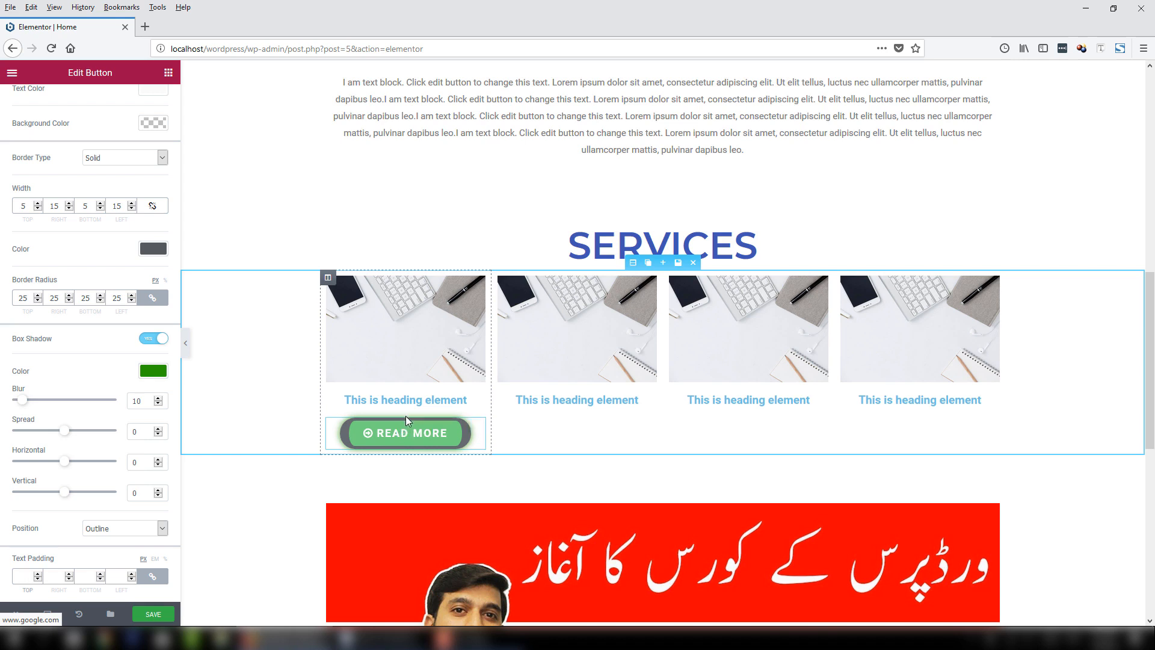
{"action": "left_click", "coordinate": [158, 580]}
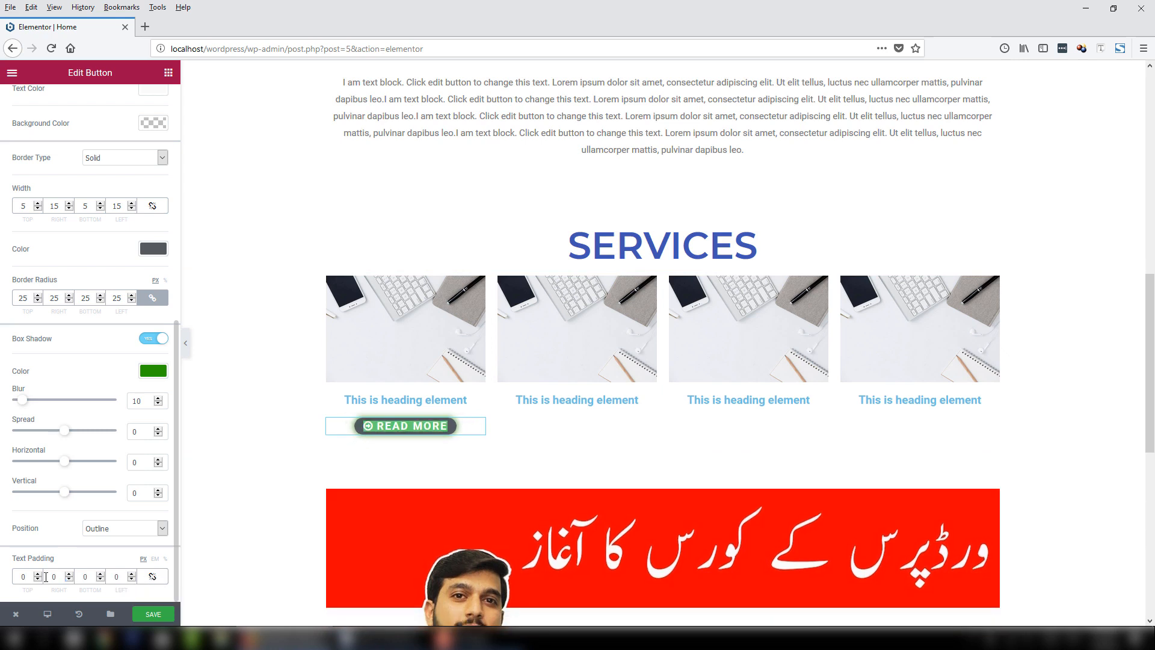
{"action": "double_click", "coordinate": [16, 573]}
{"action": "type", "text": "50"}
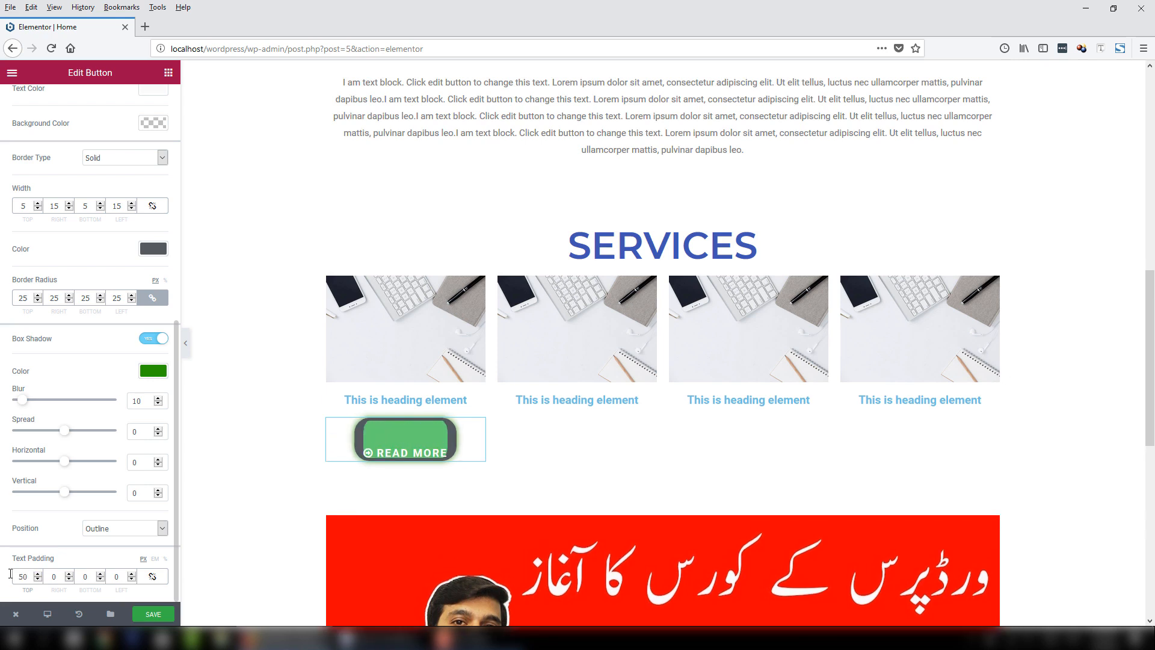
Set the Read More button's text padding to 15 px right, 50 px bottom and 15 px left.
{"action": "double_click", "coordinate": [53, 579]}
{"action": "type", "text": "15"}
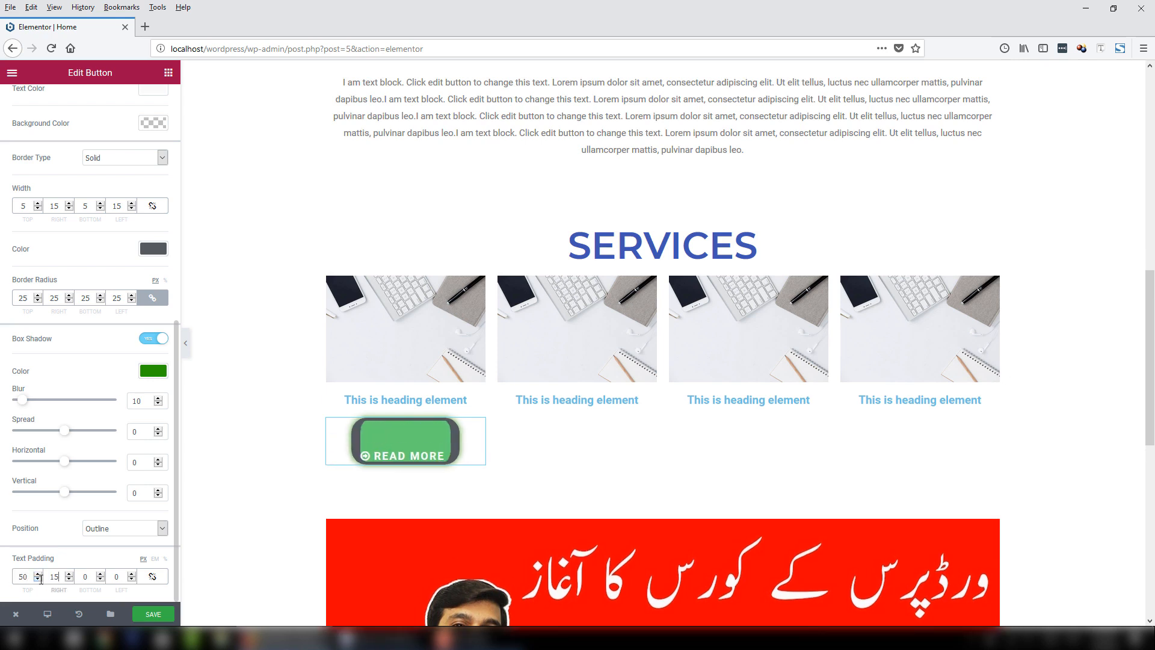
{"action": "key", "text": "Tab"}
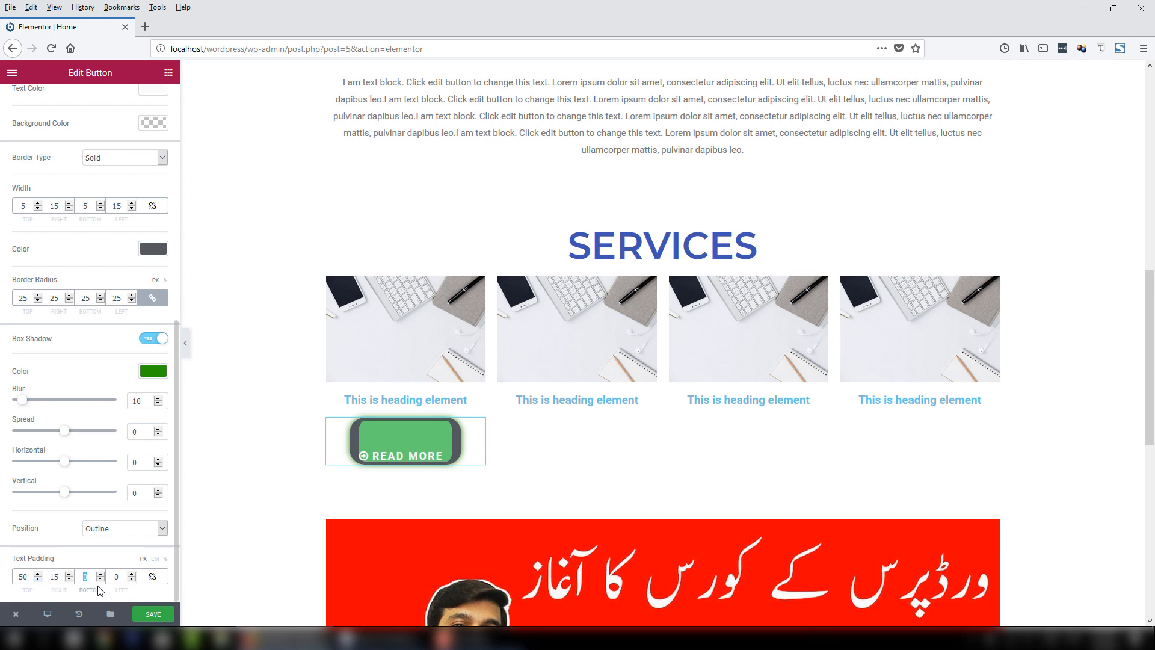
{"action": "type", "text": "50"}
{"action": "key", "text": "Tab"}
{"action": "type", "text": "15"}
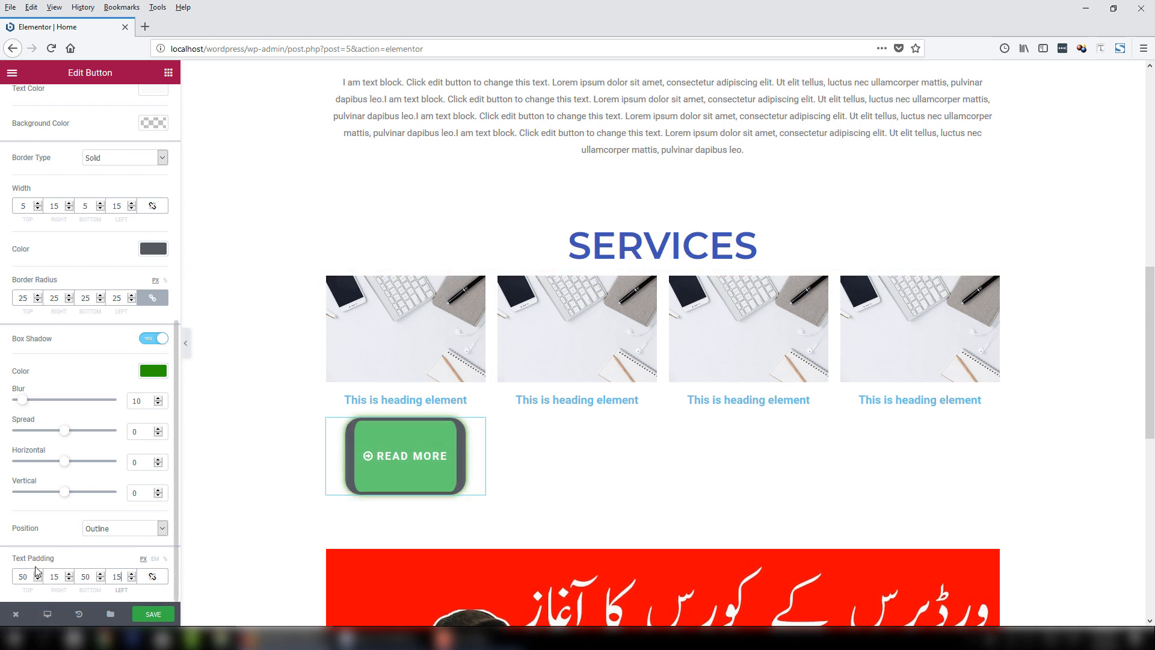
Link the Read More button's text padding values and set all four sides to 20 px.
{"action": "left_click", "coordinate": [152, 576]}
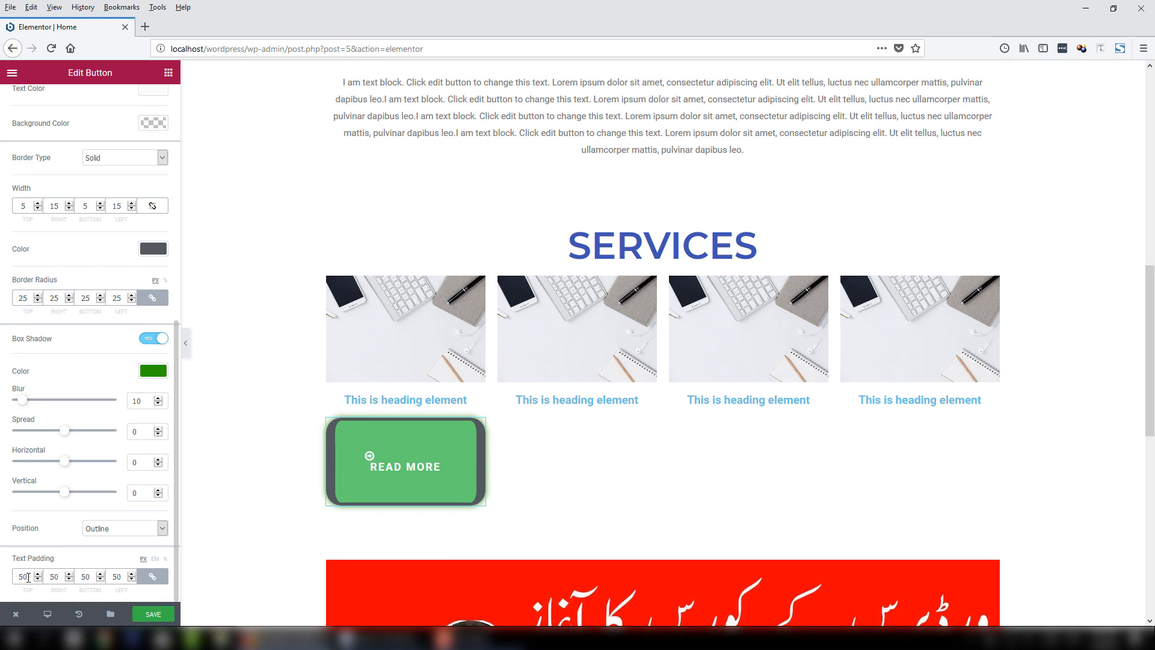
{"action": "left_click_drag", "start_coordinate": [28, 576], "coordinate": [2, 577]}
{"action": "type", "text": "10"}
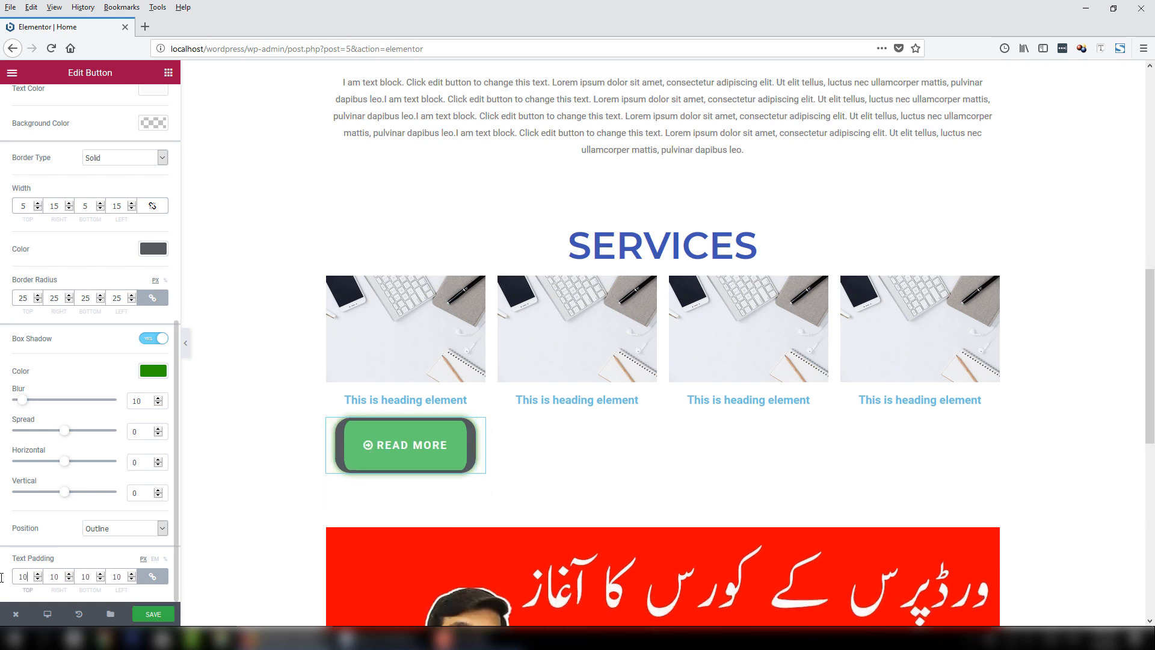
{"action": "key", "text": "BackSpace"}
{"action": "key", "text": "BackSpace"}
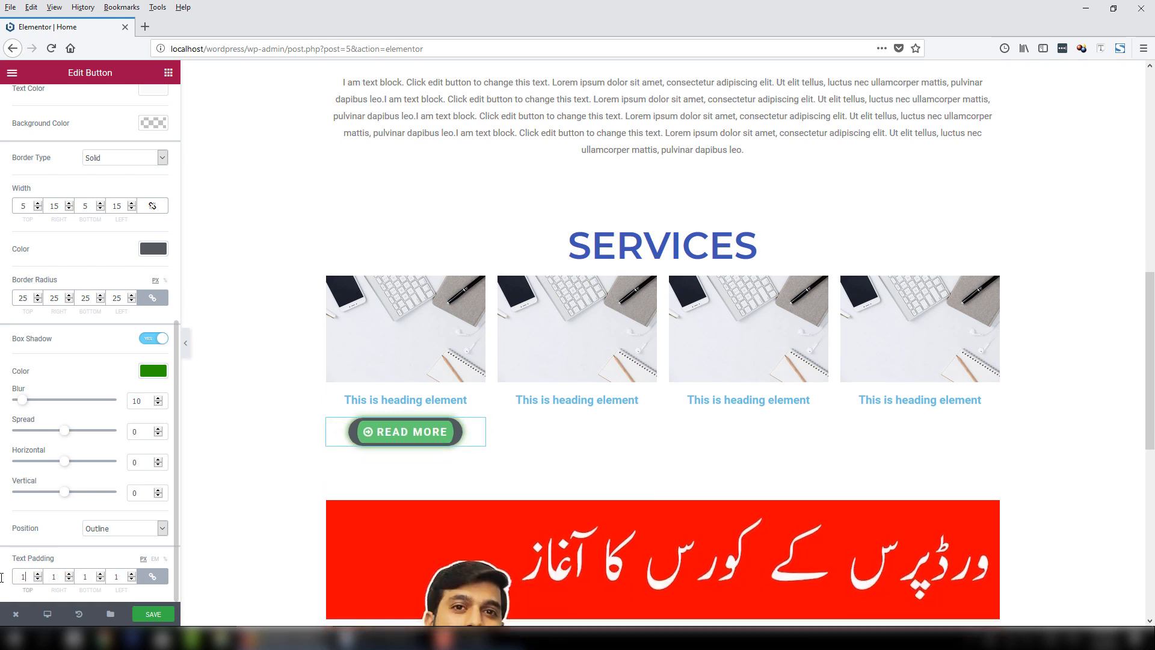
{"action": "type", "text": "20"}
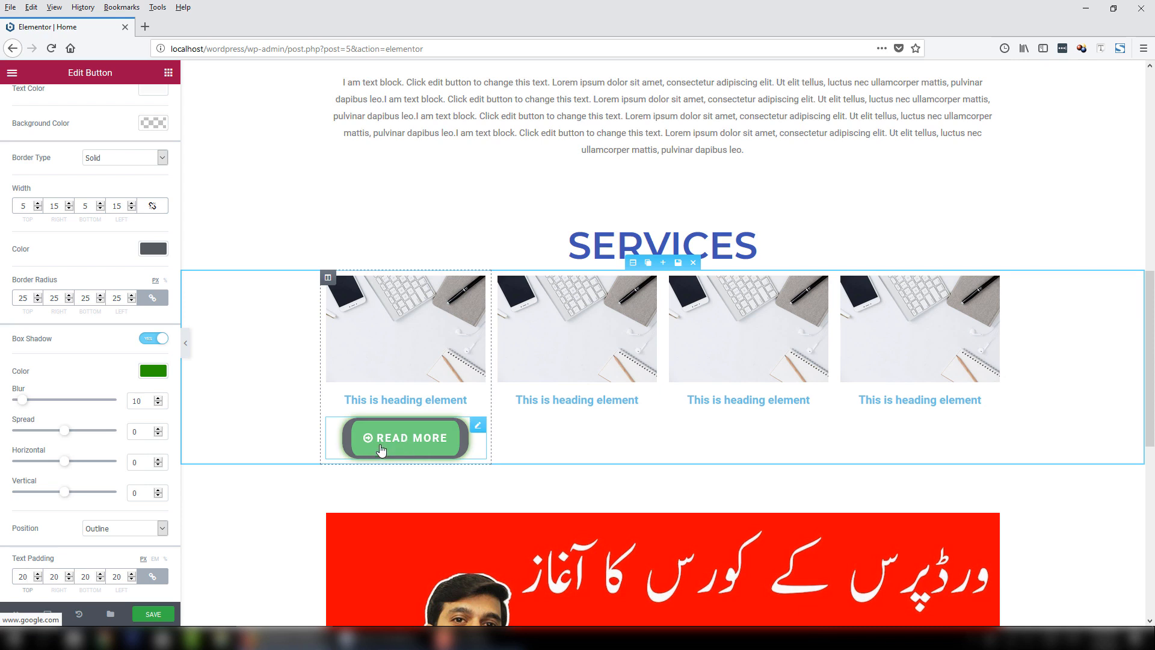
Unlink the Read More button's margin values in the advanced element style and set the top margin to 50 px.
{"action": "scroll", "coordinate": [93, 200], "scroll_direction": "up", "scroll_amount": 6}
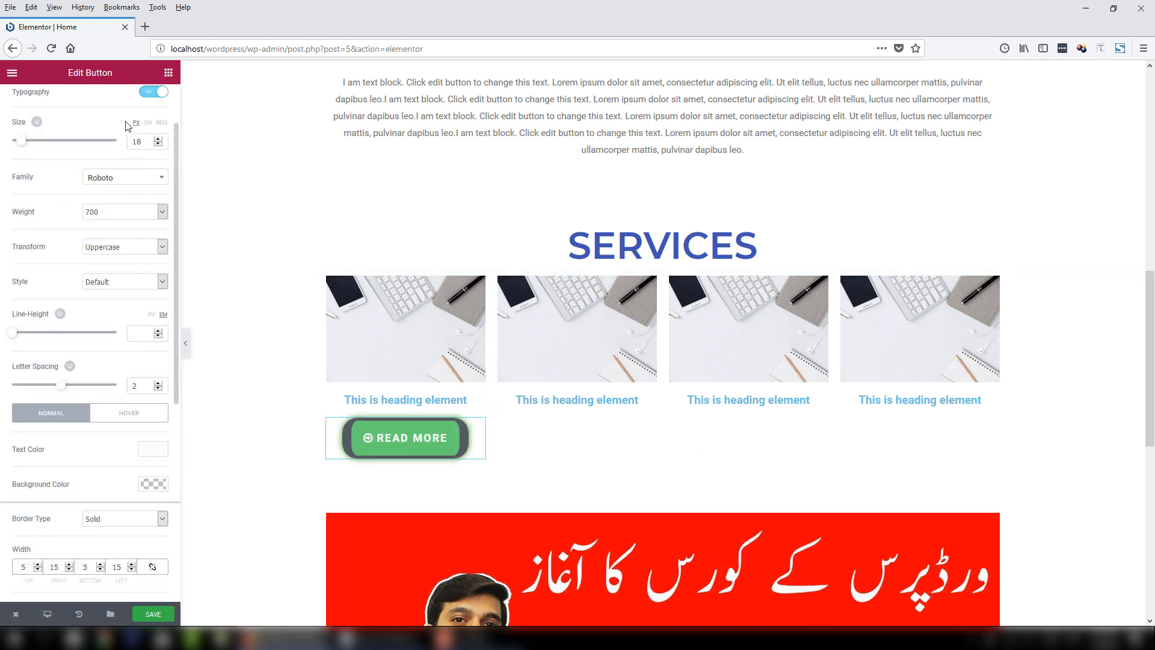
{"action": "left_click", "coordinate": [139, 114]}
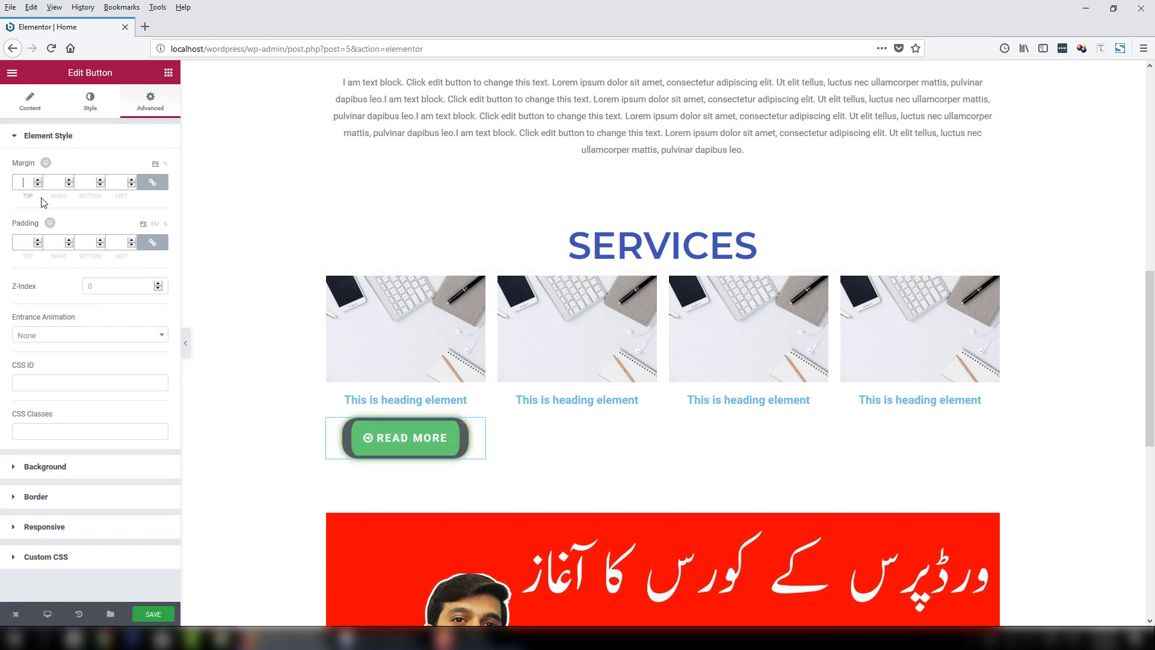
{"action": "left_click", "coordinate": [152, 182]}
{"action": "left_click_drag", "start_coordinate": [25, 185], "coordinate": [14, 183]}
{"action": "type", "text": "50"}
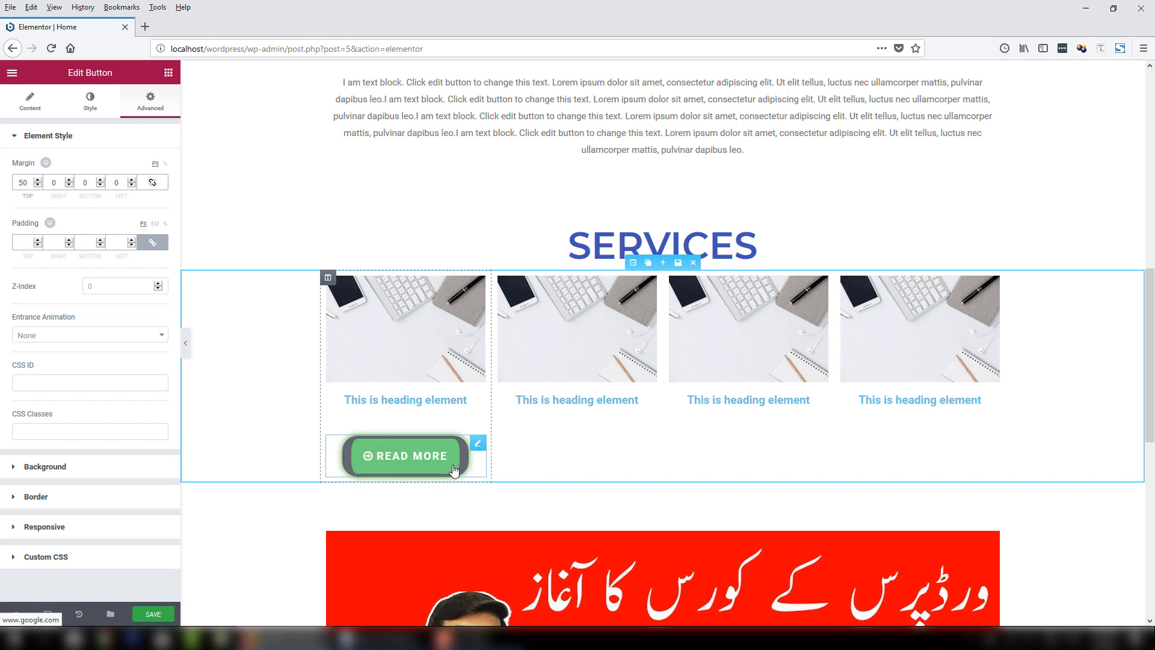
Link the button's margin values again and set the margin to 0 on all sides.
{"action": "left_click_drag", "start_coordinate": [28, 182], "coordinate": [17, 181]}
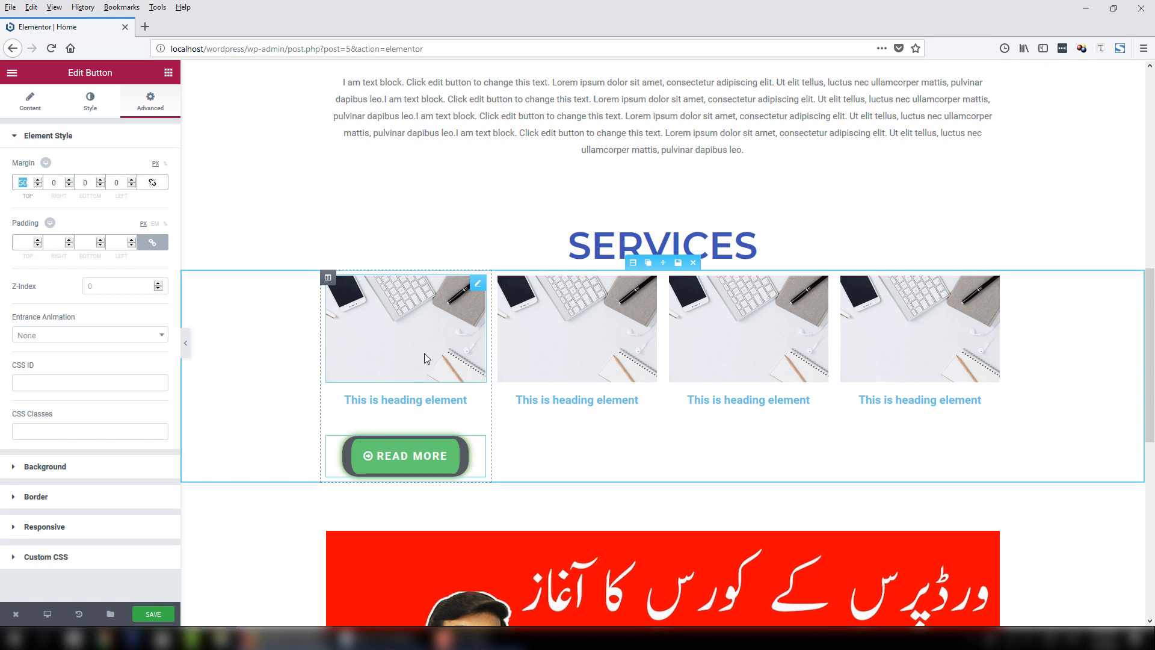
{"action": "left_click", "coordinate": [153, 183]}
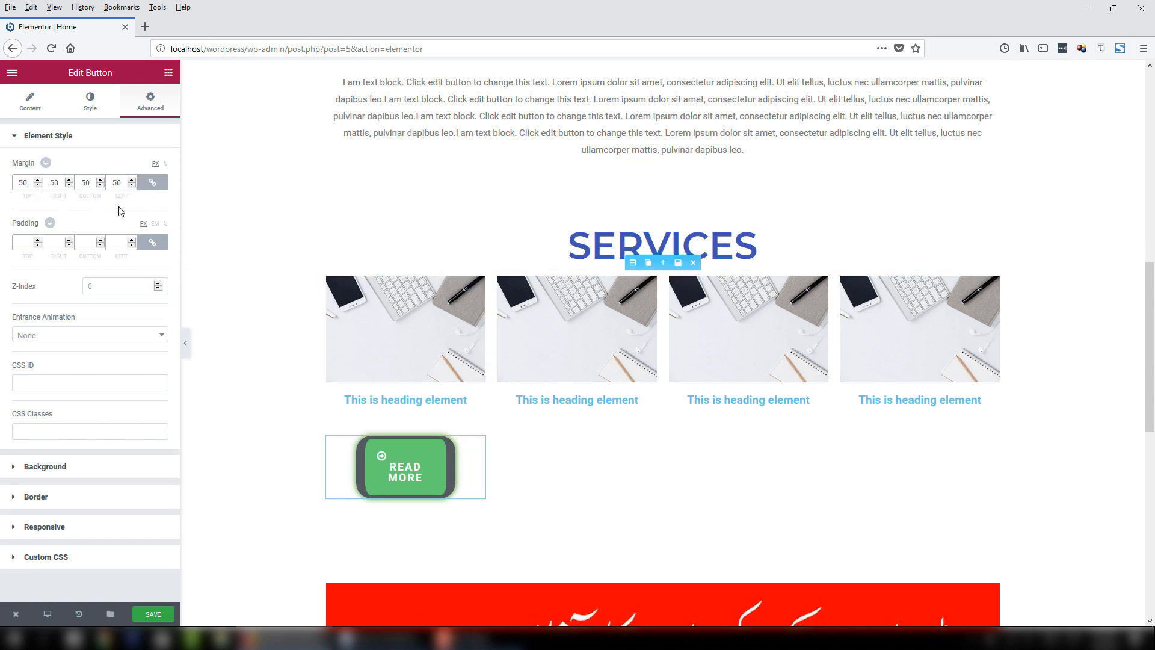
{"action": "type", "text": "0"}
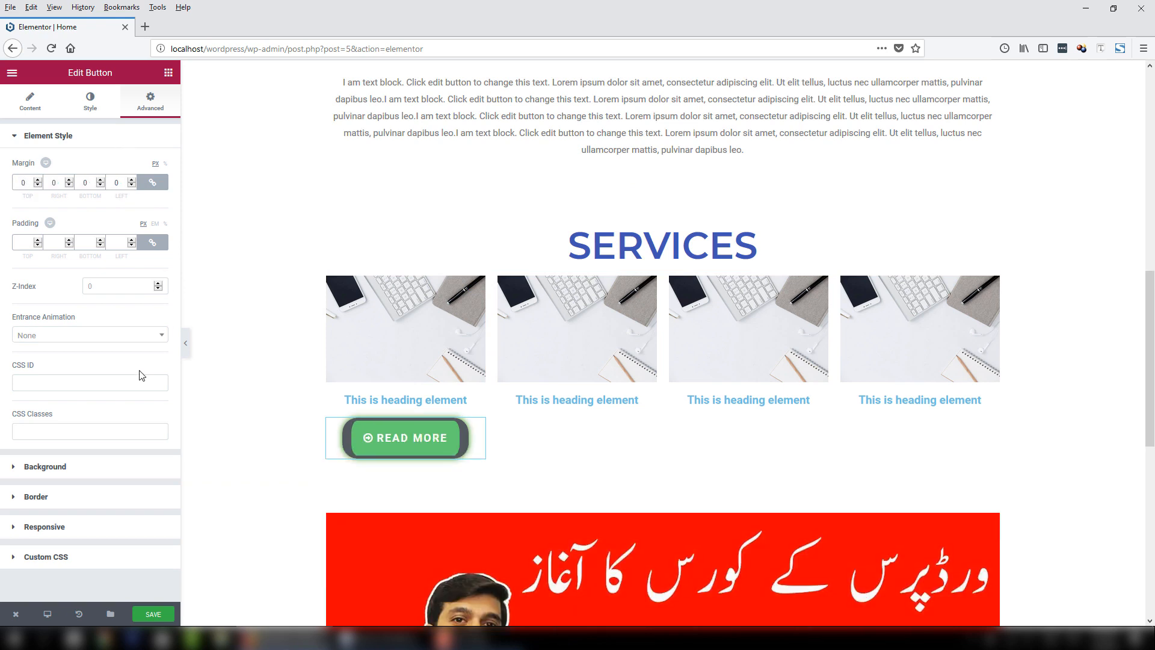
{"action": "left_click", "coordinate": [55, 463]}
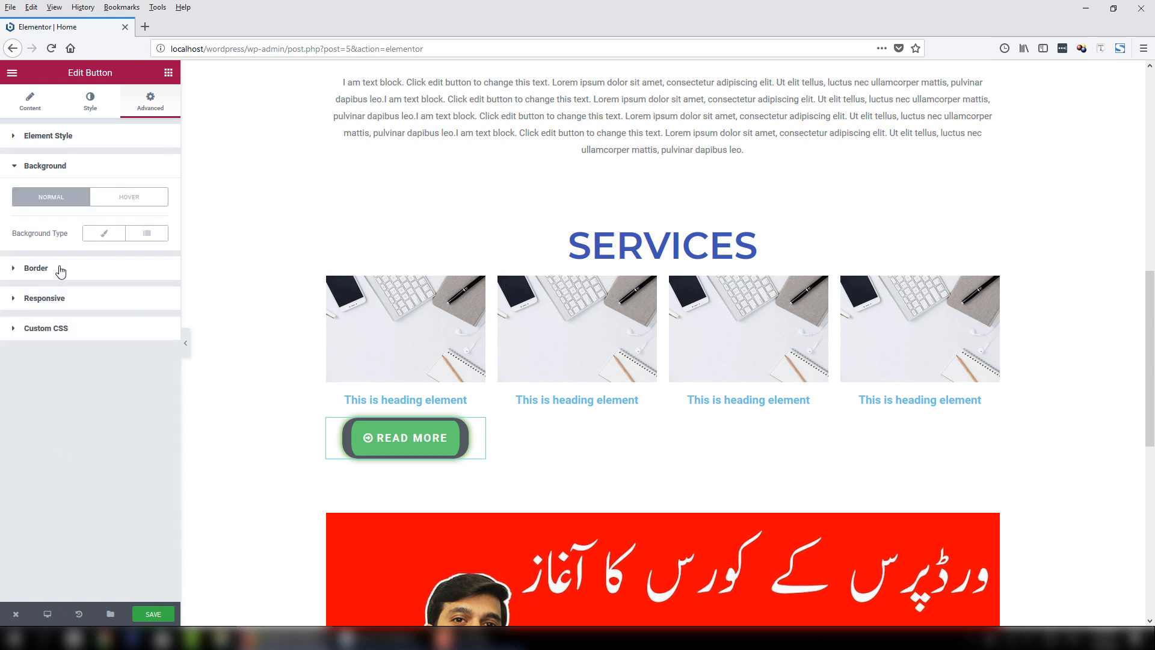
{"action": "left_click", "coordinate": [56, 267]}
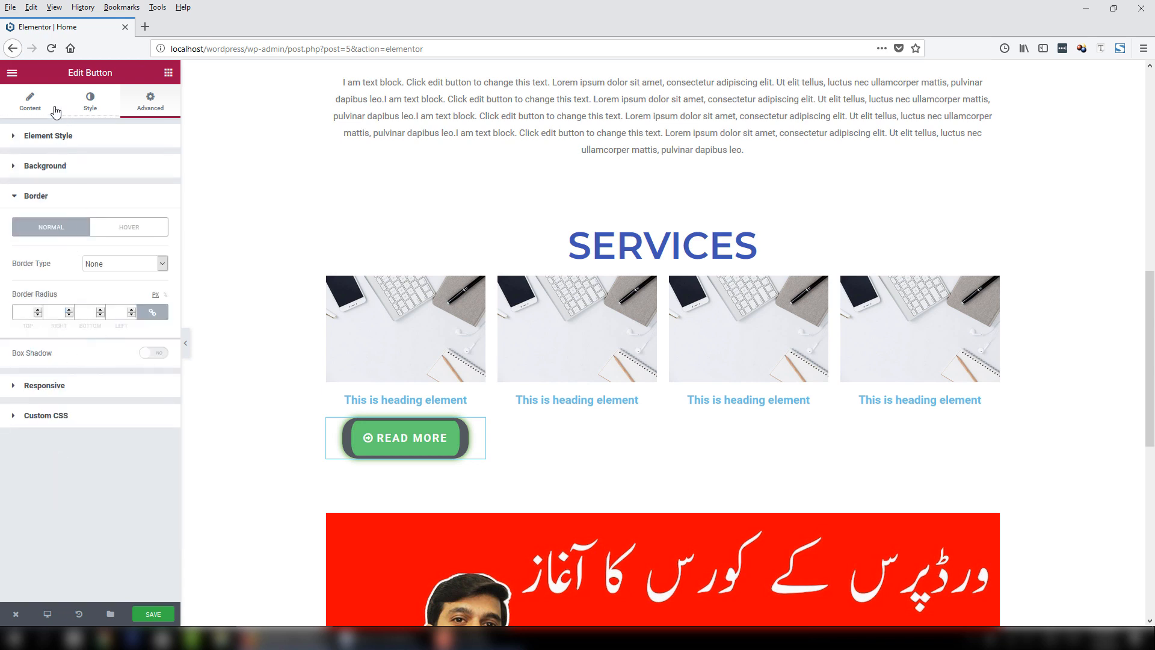
{"action": "left_click", "coordinate": [108, 264]}
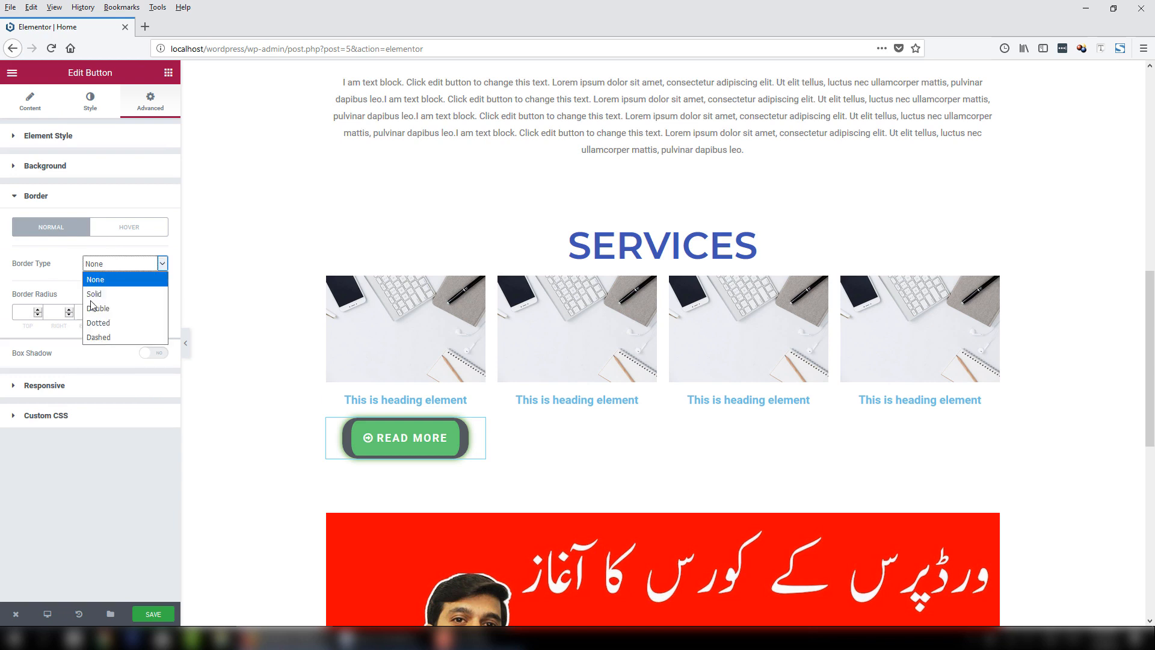
{"action": "left_click", "coordinate": [47, 280]}
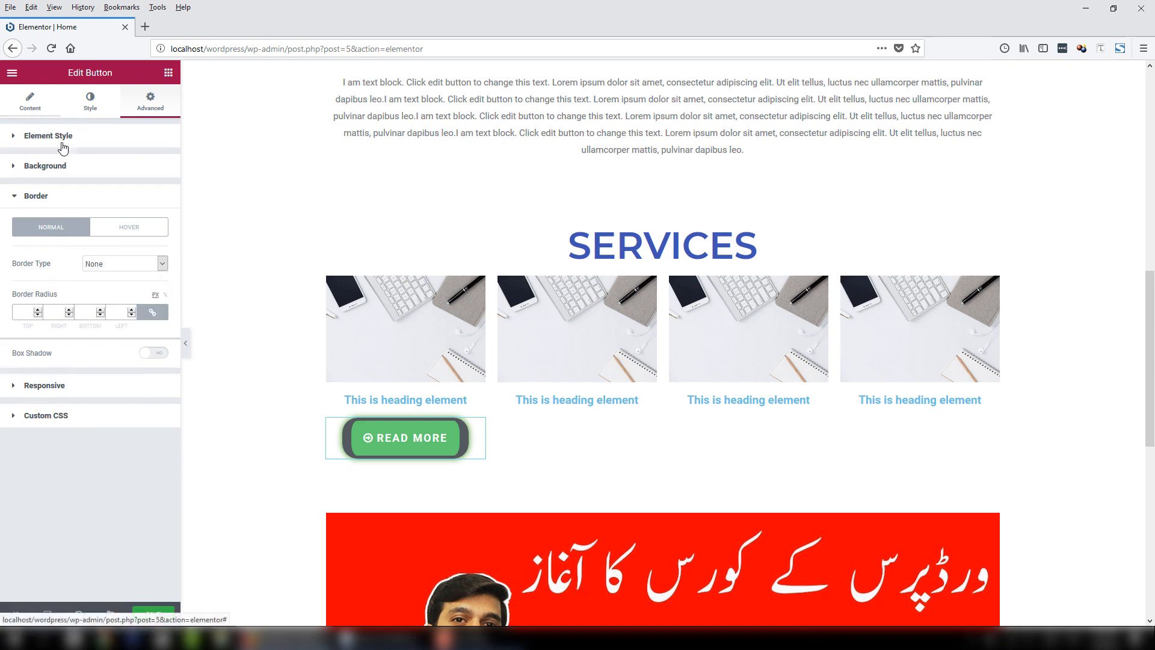
{"action": "left_click", "coordinate": [32, 111]}
Duplicate the Read More button and place one copy under the heading of each of the other three services.
{"action": "mouse_move", "coordinate": [467, 432]}
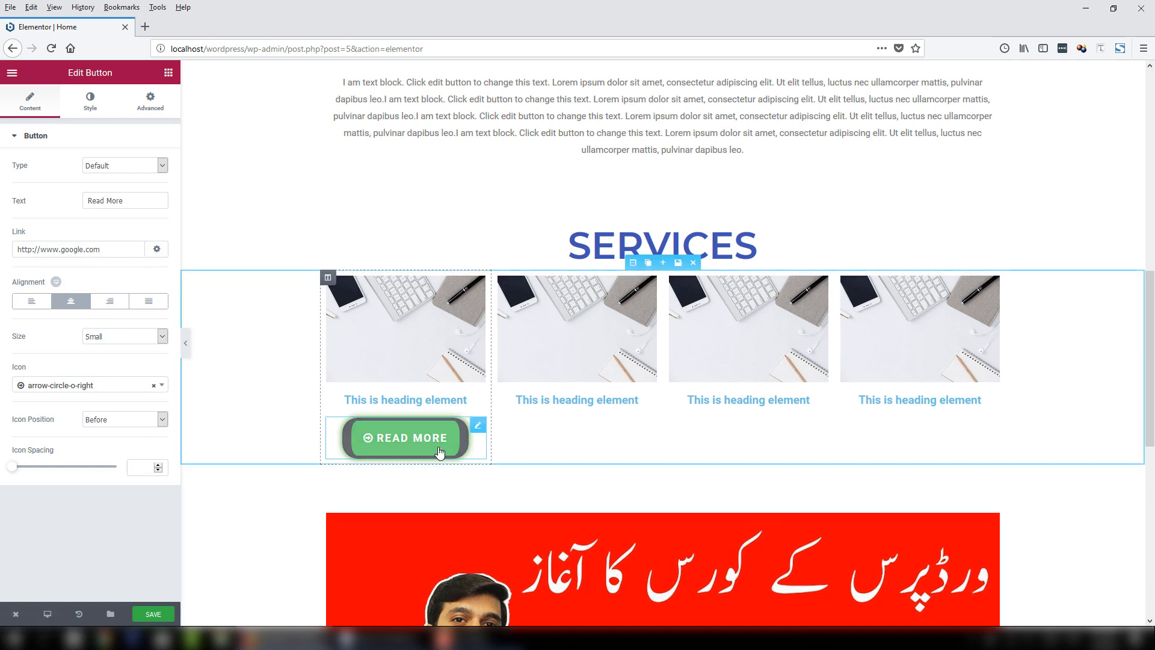
{"action": "left_click", "coordinate": [463, 425]}
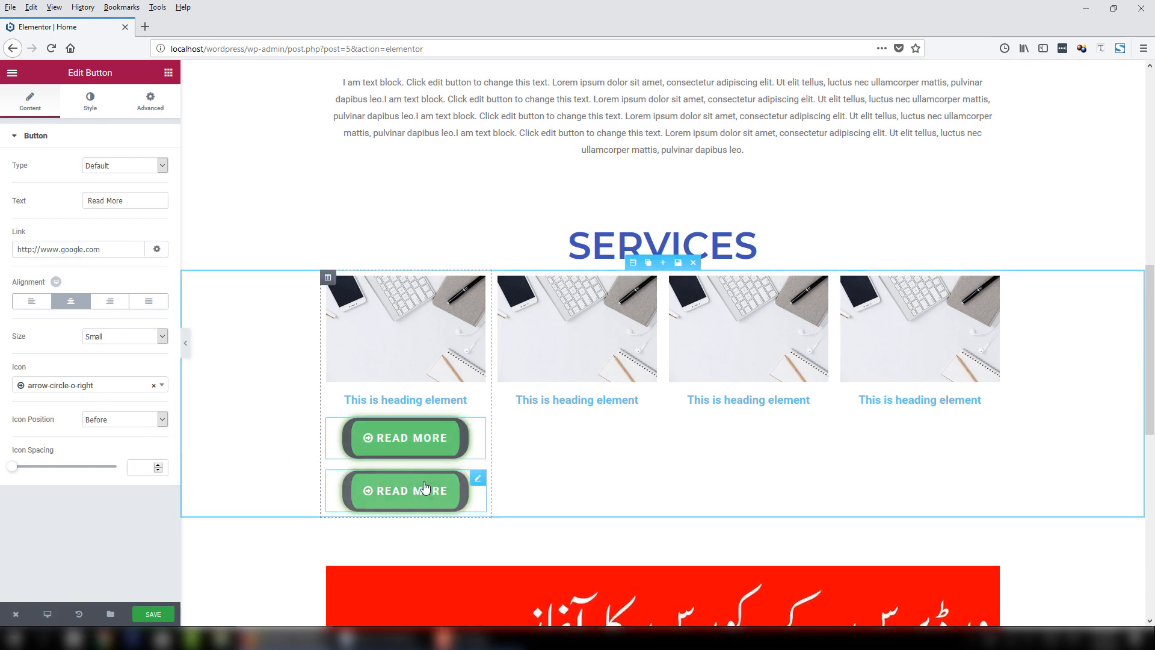
{"action": "left_click_drag", "start_coordinate": [479, 480], "coordinate": [553, 421]}
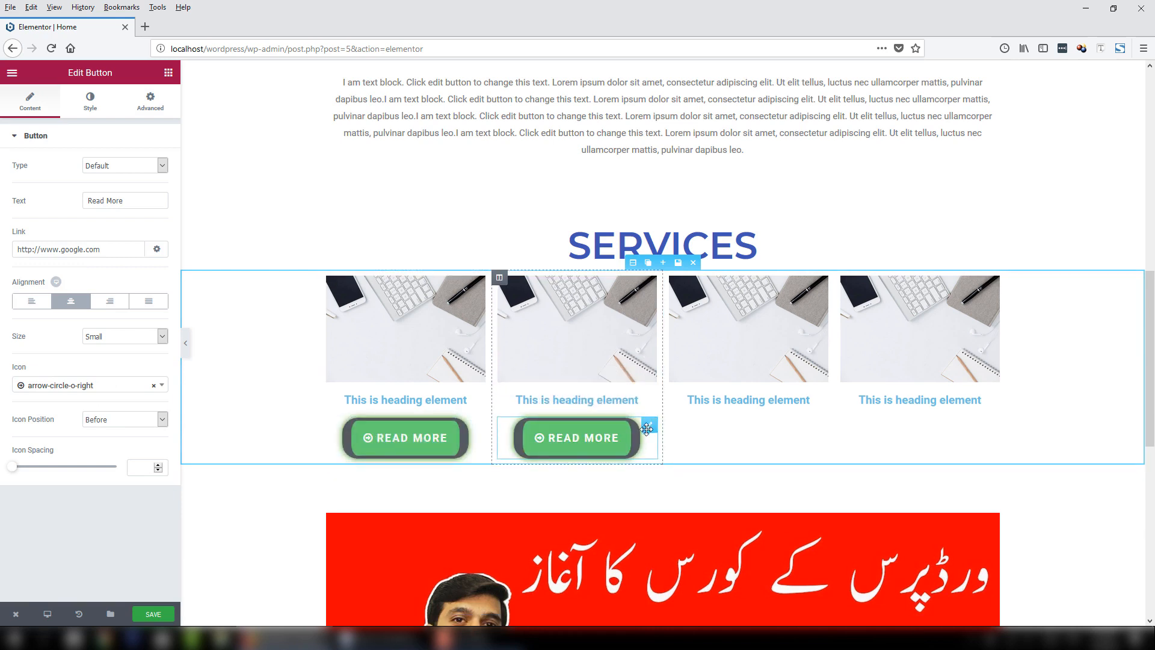
{"action": "left_click", "coordinate": [633, 425]}
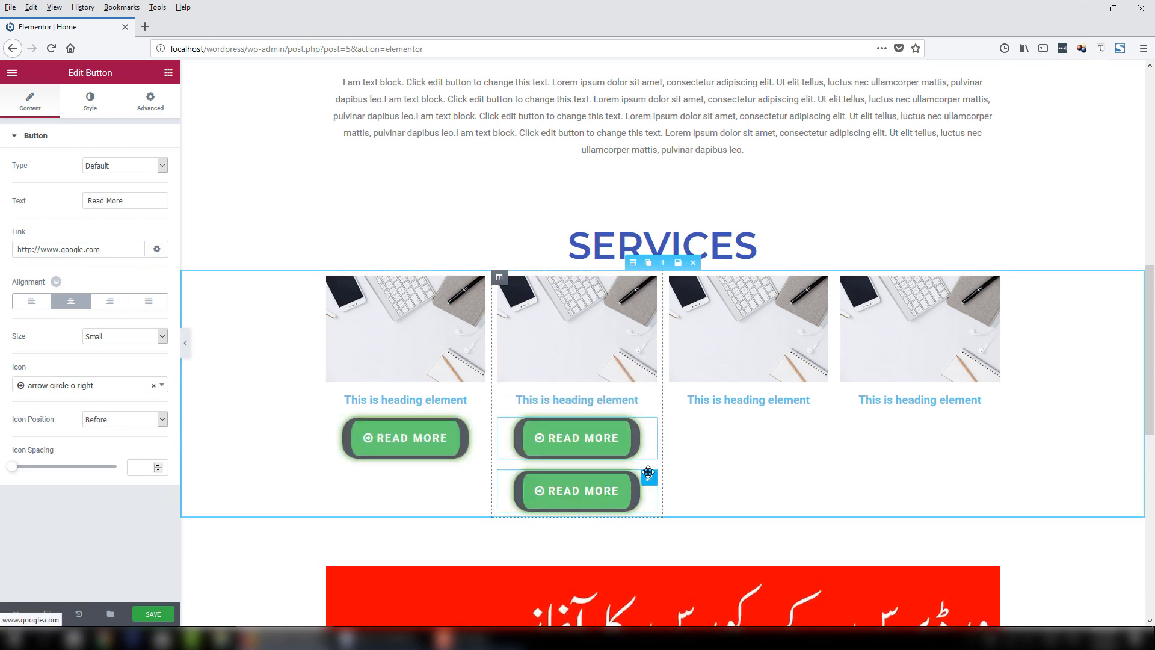
{"action": "left_click_drag", "start_coordinate": [649, 476], "coordinate": [803, 428]}
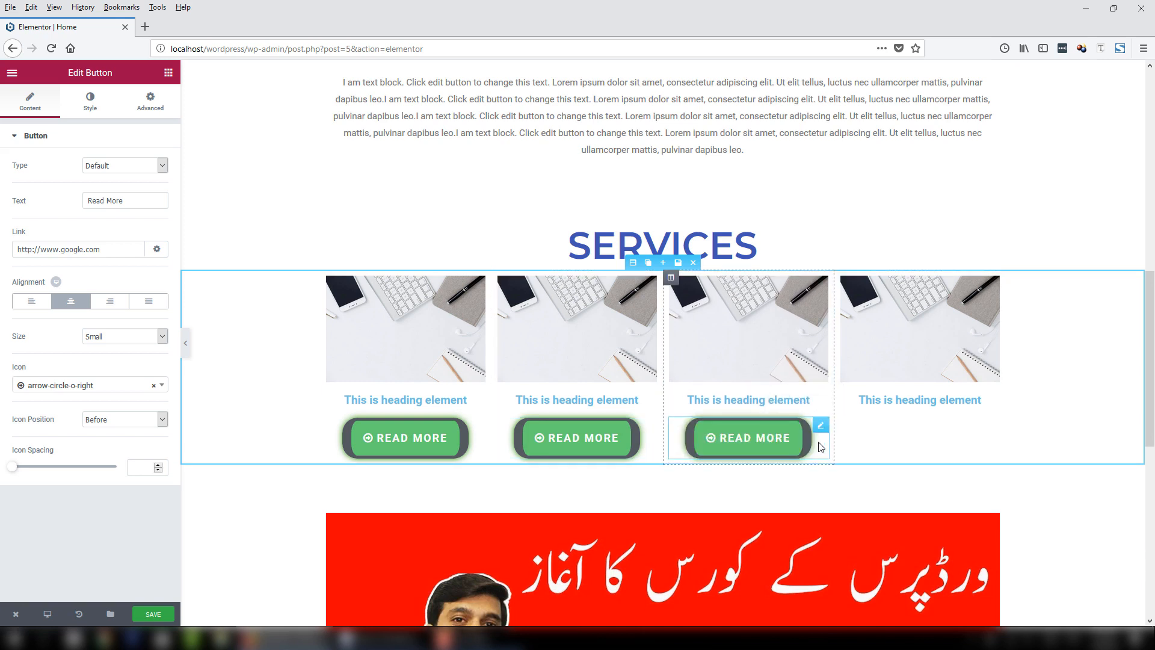
{"action": "left_click", "coordinate": [806, 427]}
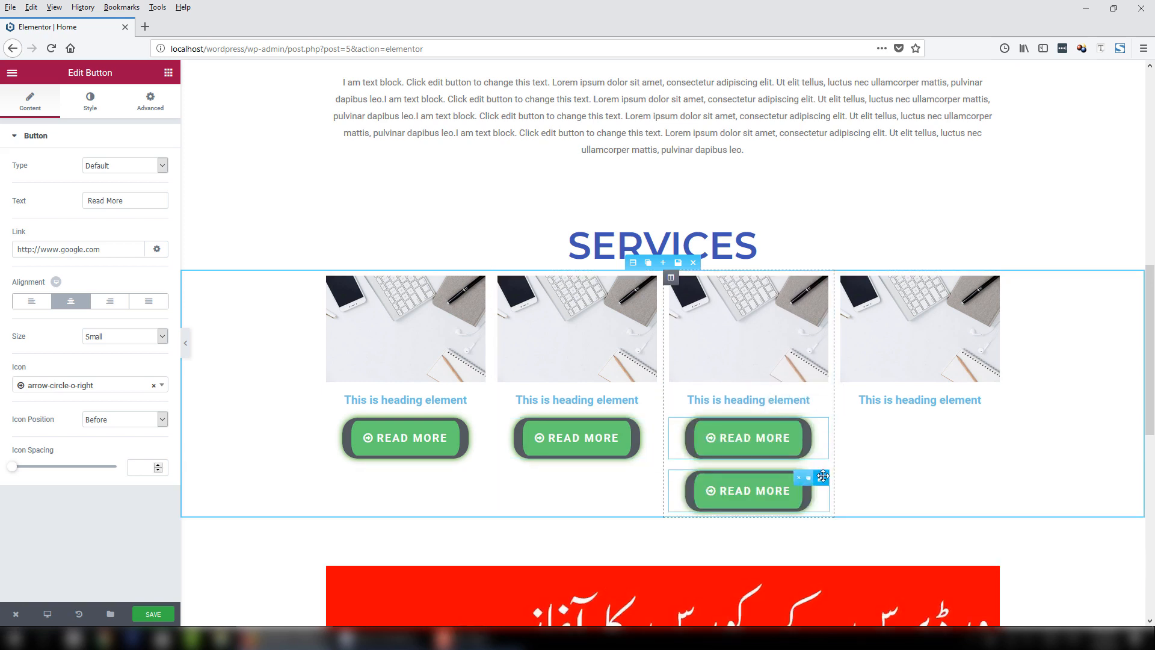
{"action": "left_click_drag", "start_coordinate": [821, 473], "coordinate": [950, 427]}
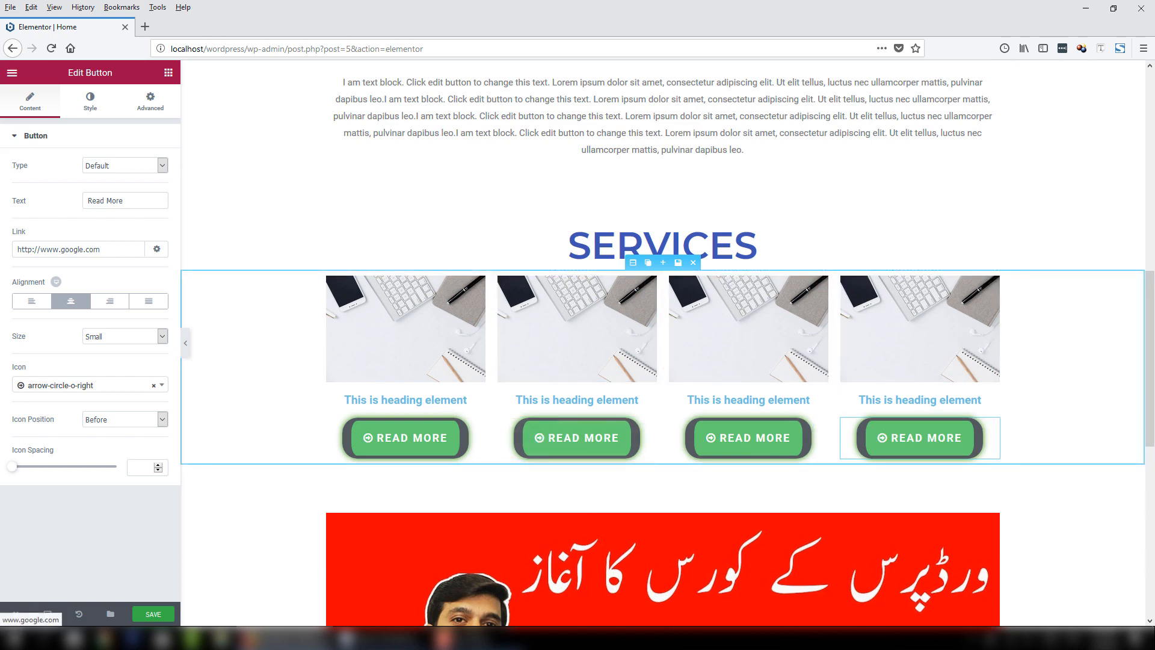
Add a Divider widget to the About Us section and place it between the heading and the text block.
{"action": "left_click_drag", "start_coordinate": [1151, 427], "coordinate": [1152, 605]}
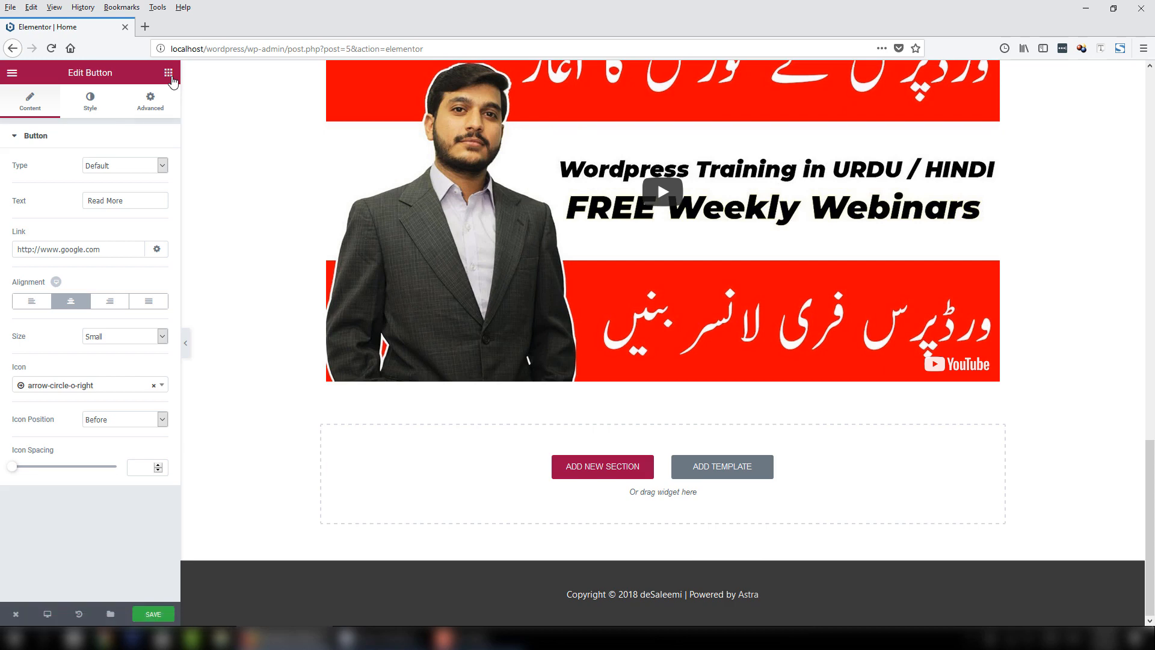
{"action": "left_click", "coordinate": [169, 72]}
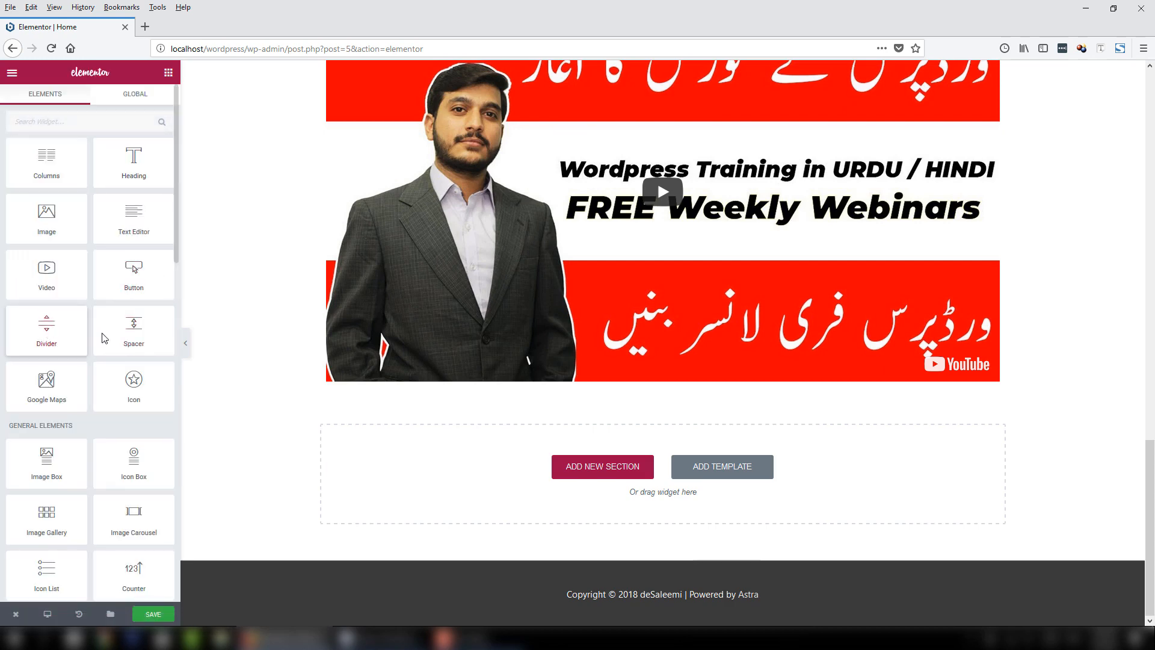
{"action": "left_click_drag", "start_coordinate": [1151, 448], "coordinate": [1150, 216]}
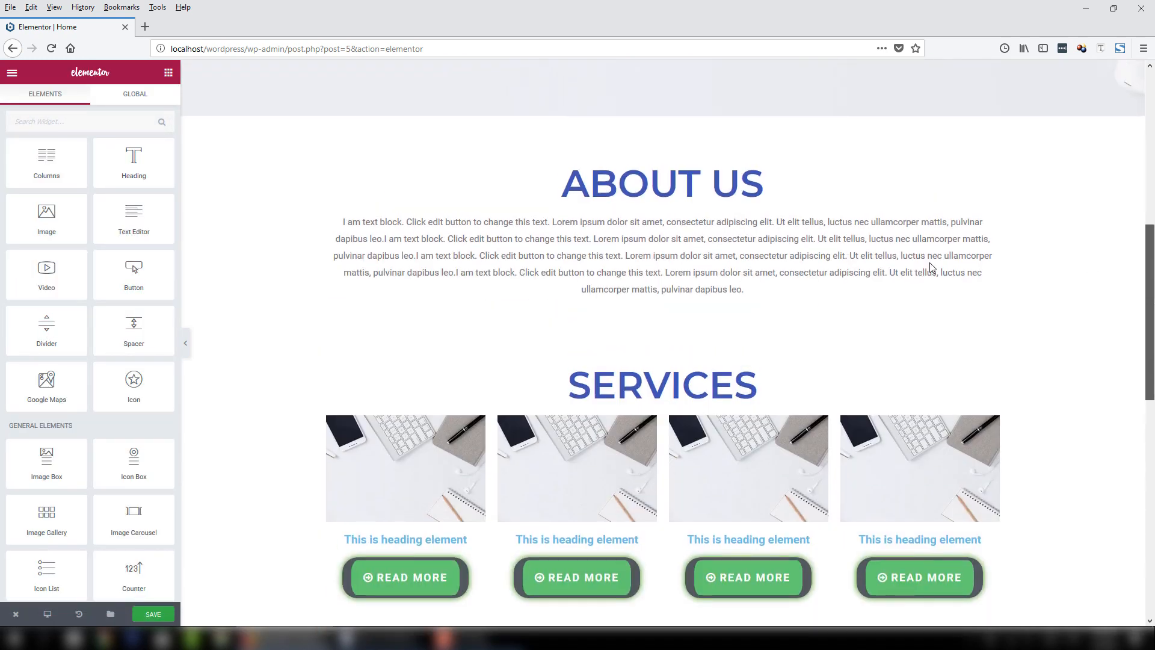
{"action": "left_click_drag", "start_coordinate": [47, 326], "coordinate": [683, 310]}
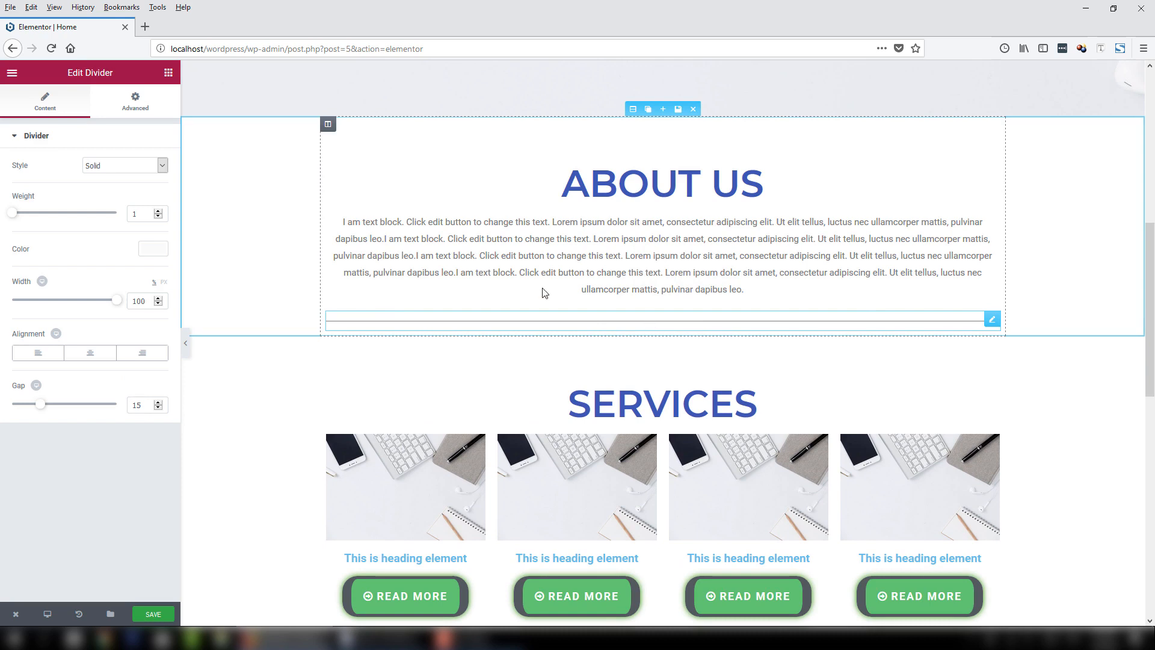
{"action": "mouse_move", "coordinate": [993, 319]}
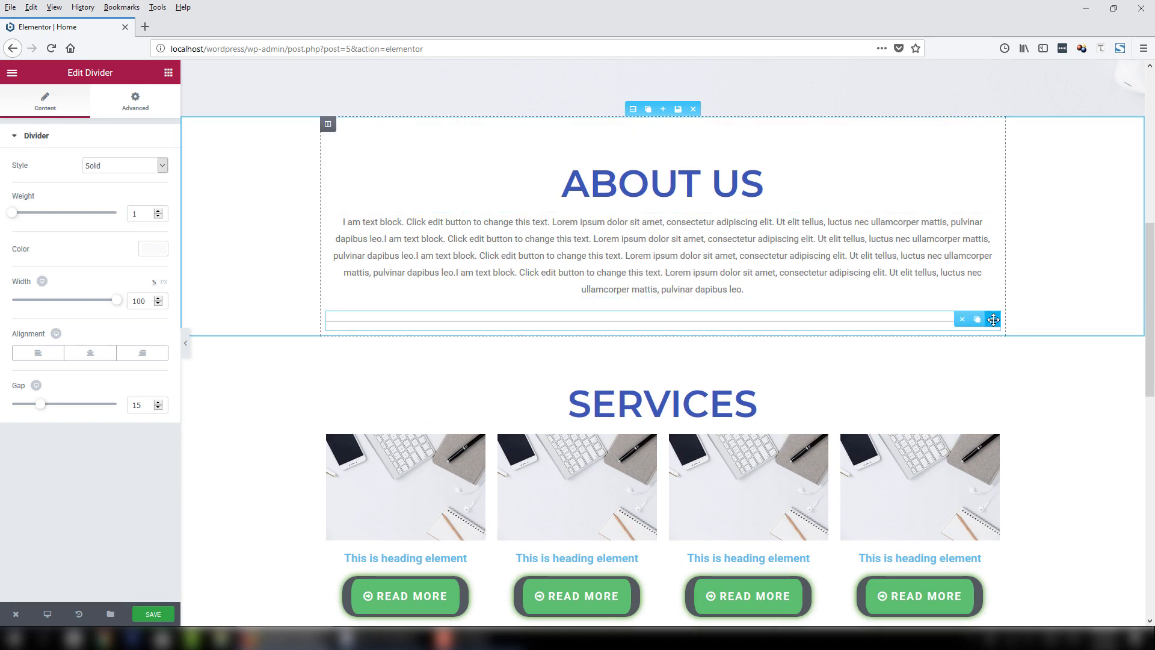
{"action": "left_click_drag", "start_coordinate": [993, 320], "coordinate": [677, 214]}
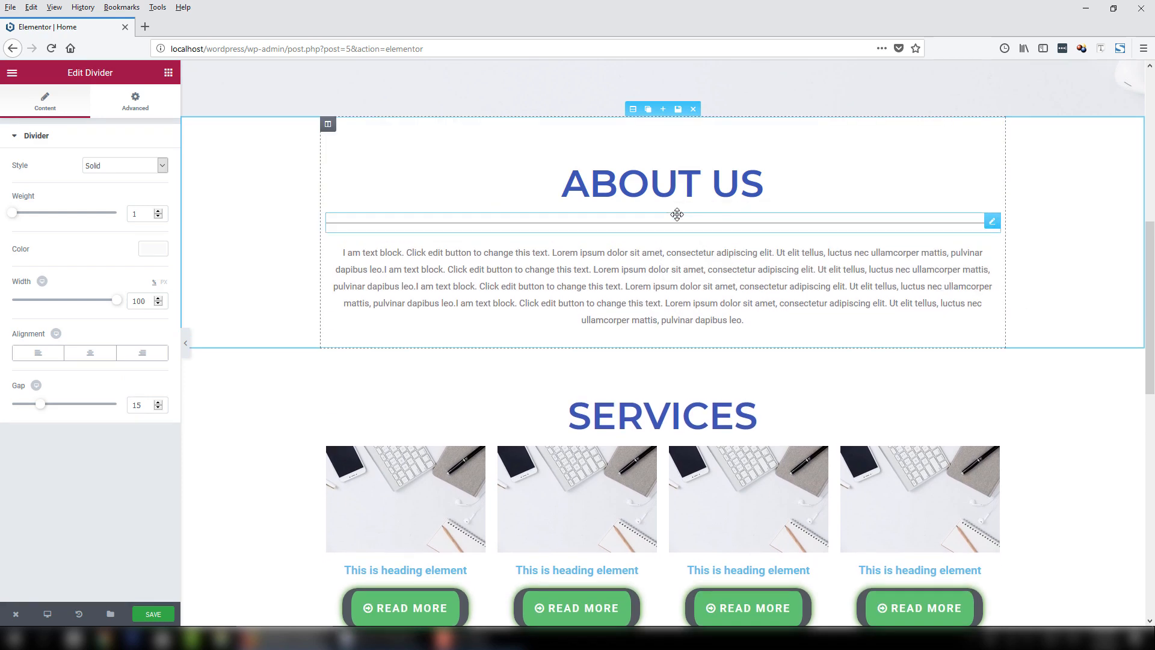
Keep the About Us divider's style Solid and set its weight to 5.
{"action": "left_click", "coordinate": [108, 172]}
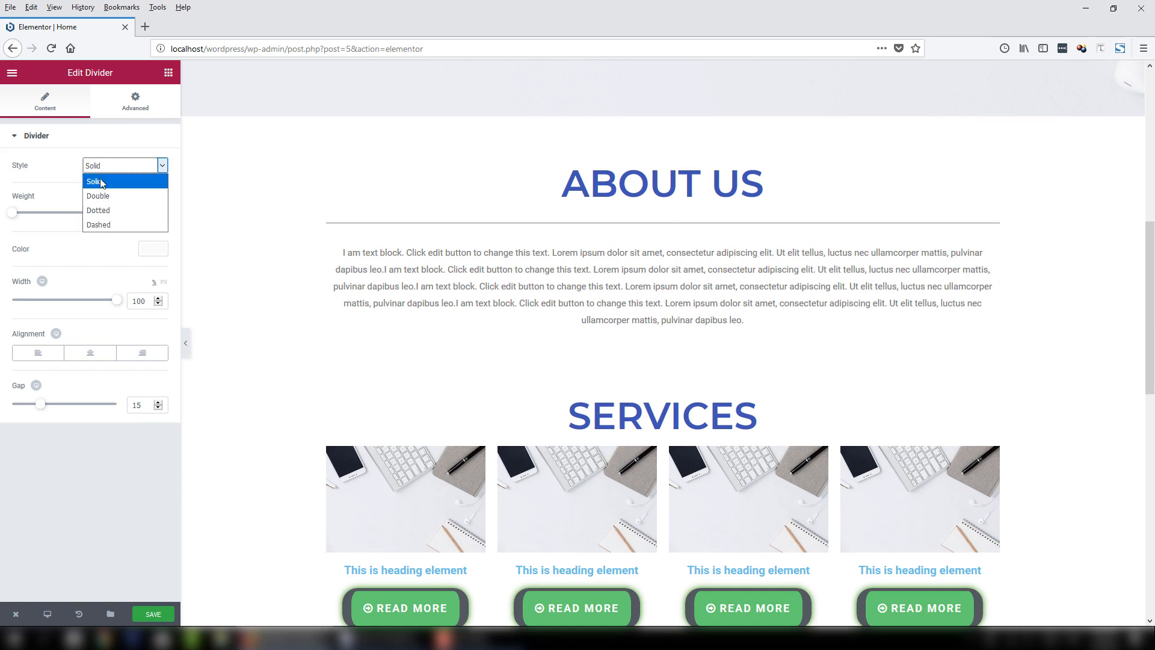
{"action": "left_click", "coordinate": [101, 184]}
{"action": "left_click", "coordinate": [133, 212]}
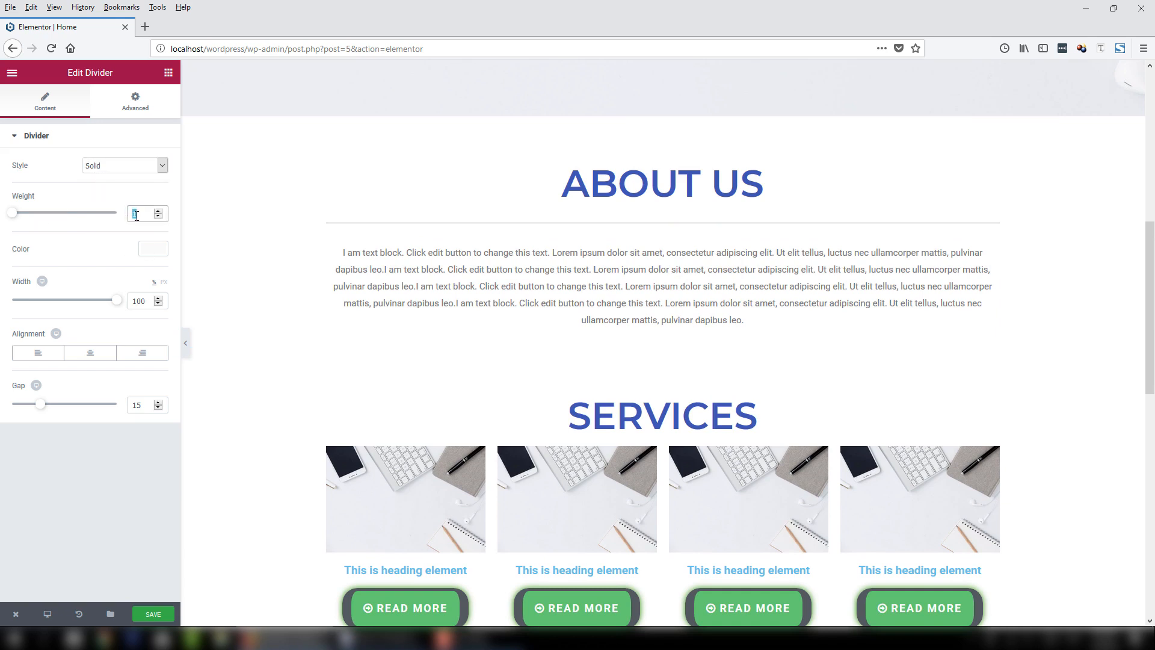
{"action": "type", "text": "5"}
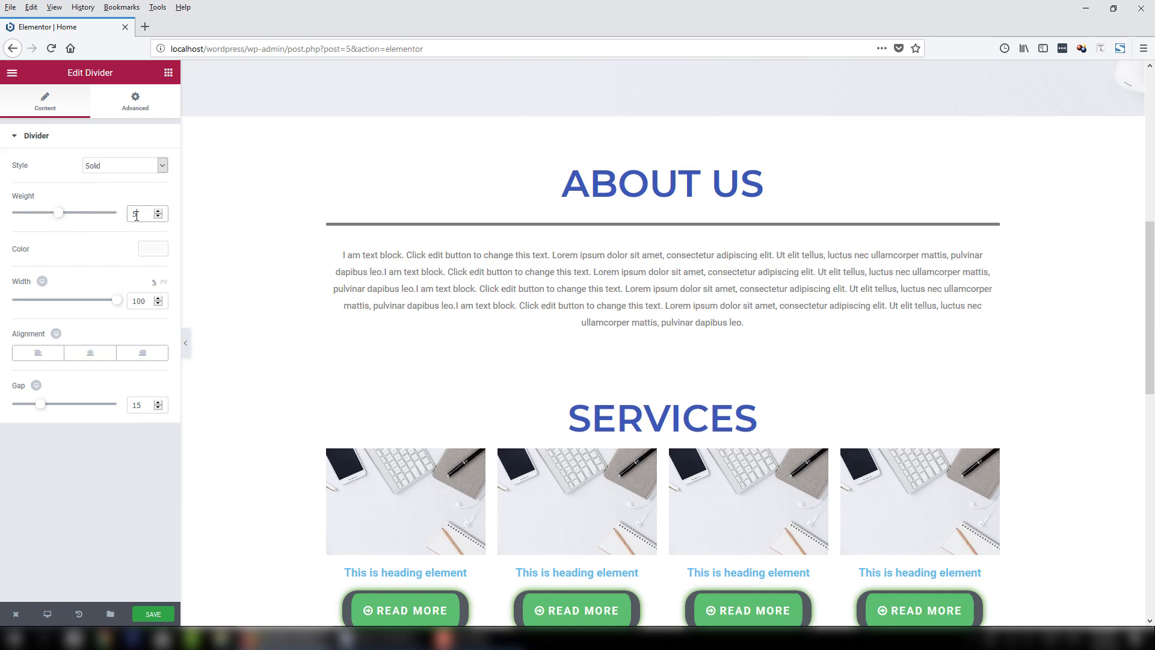
Set the About Us divider's color to light blue #6ec1e4.
{"action": "left_click", "coordinate": [149, 251]}
{"action": "left_click", "coordinate": [17, 392]}
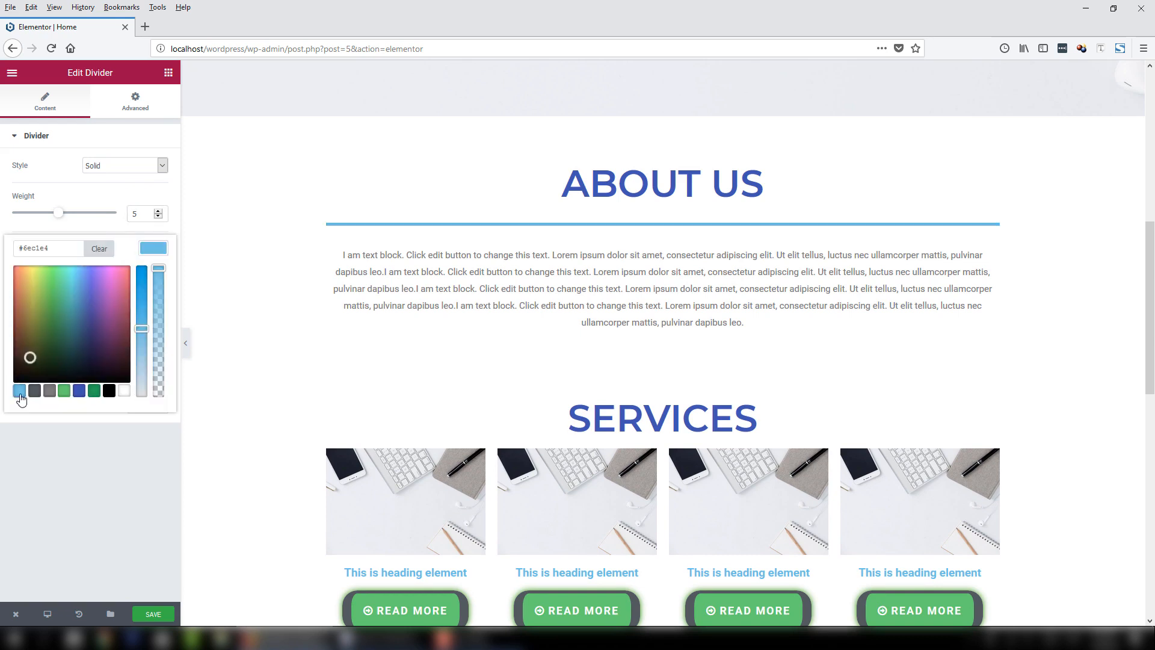
{"action": "left_click", "coordinate": [99, 228]}
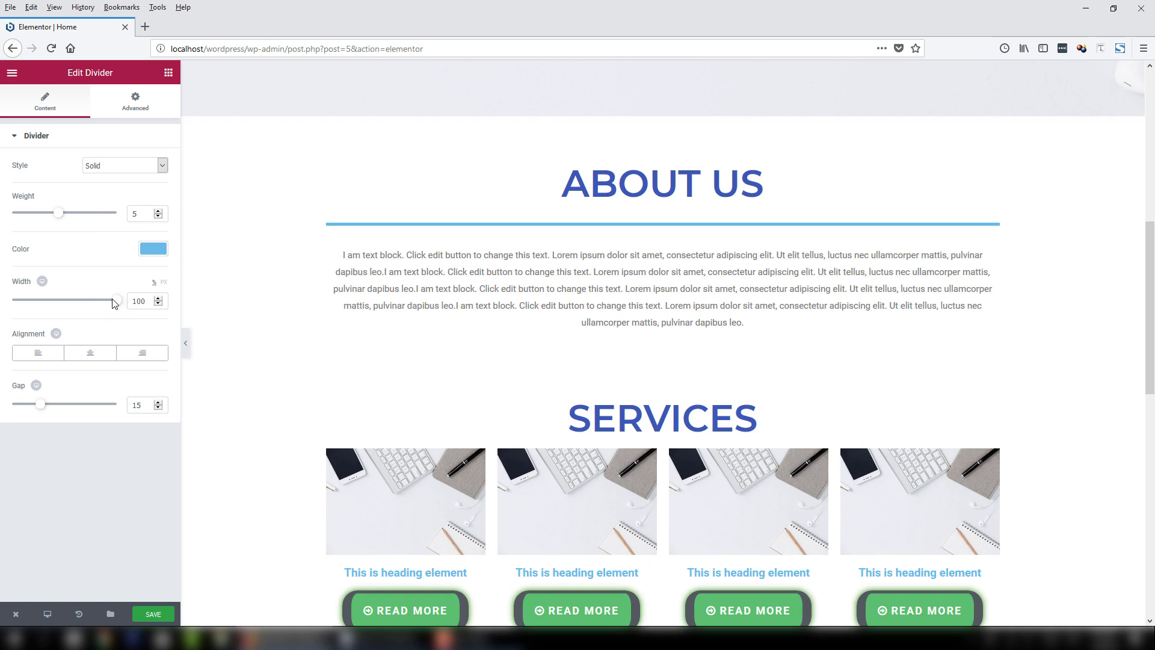
Set the About Us divider's width to 10% and align it to the center.
{"action": "left_click_drag", "start_coordinate": [117, 306], "coordinate": [24, 307]}
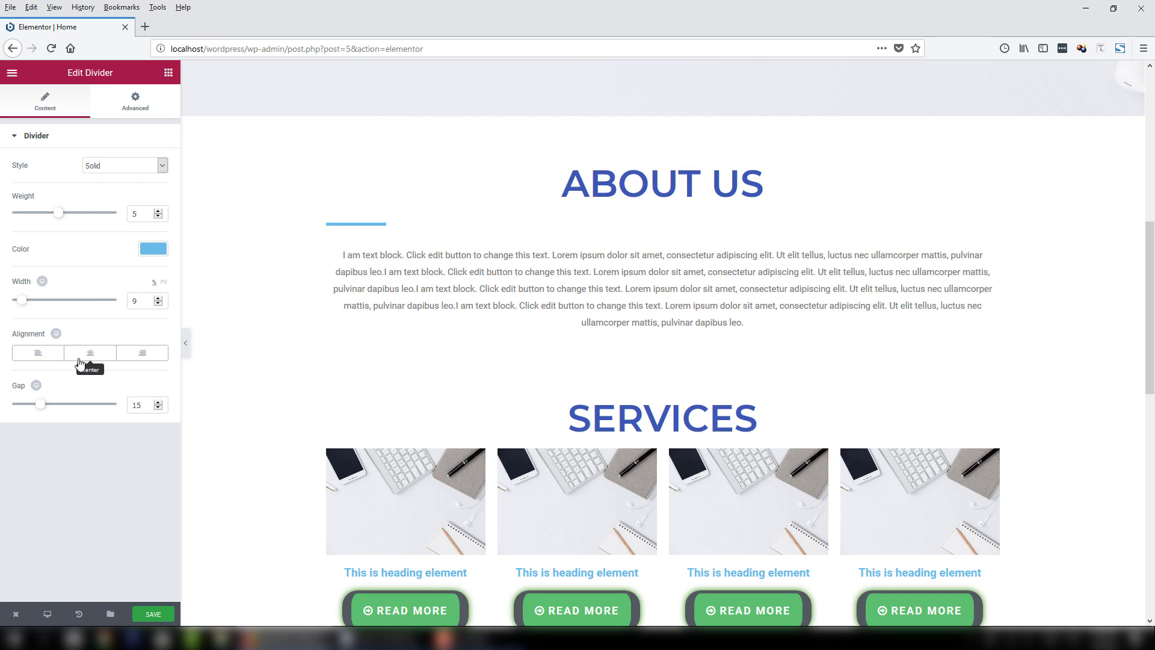
{"action": "left_click", "coordinate": [114, 304]}
{"action": "type", "text": "10"}
{"action": "left_click", "coordinate": [91, 358]}
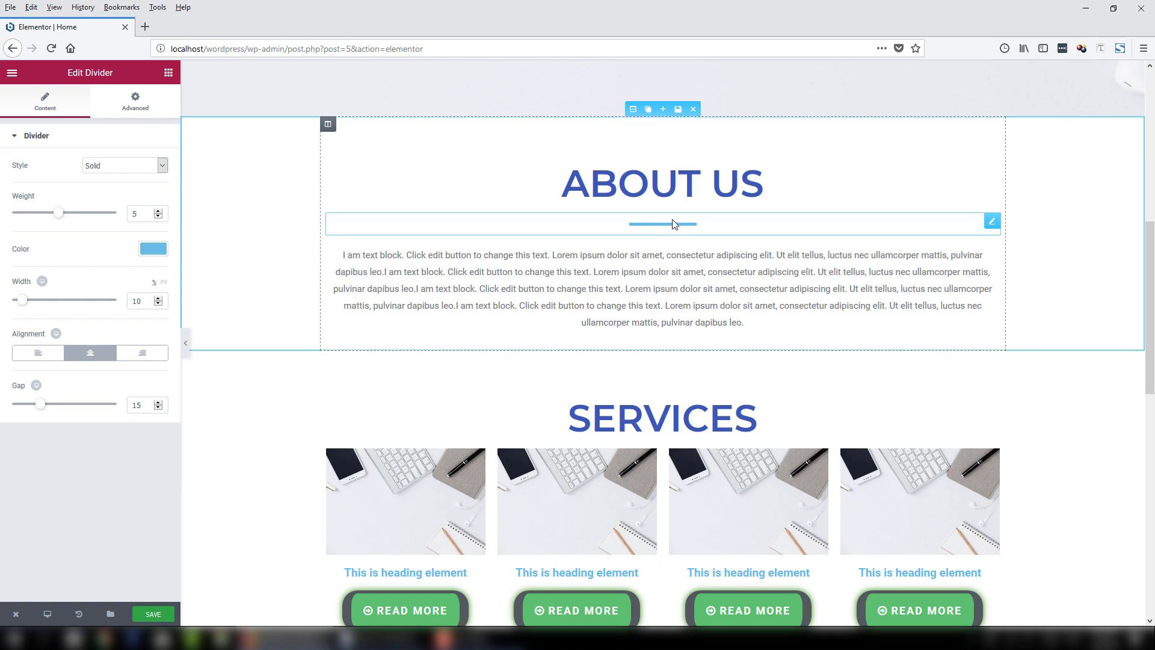
Try gap values of 5 and 50 on the About Us divider and settle on 5.
{"action": "left_click_drag", "start_coordinate": [138, 408], "coordinate": [114, 406]}
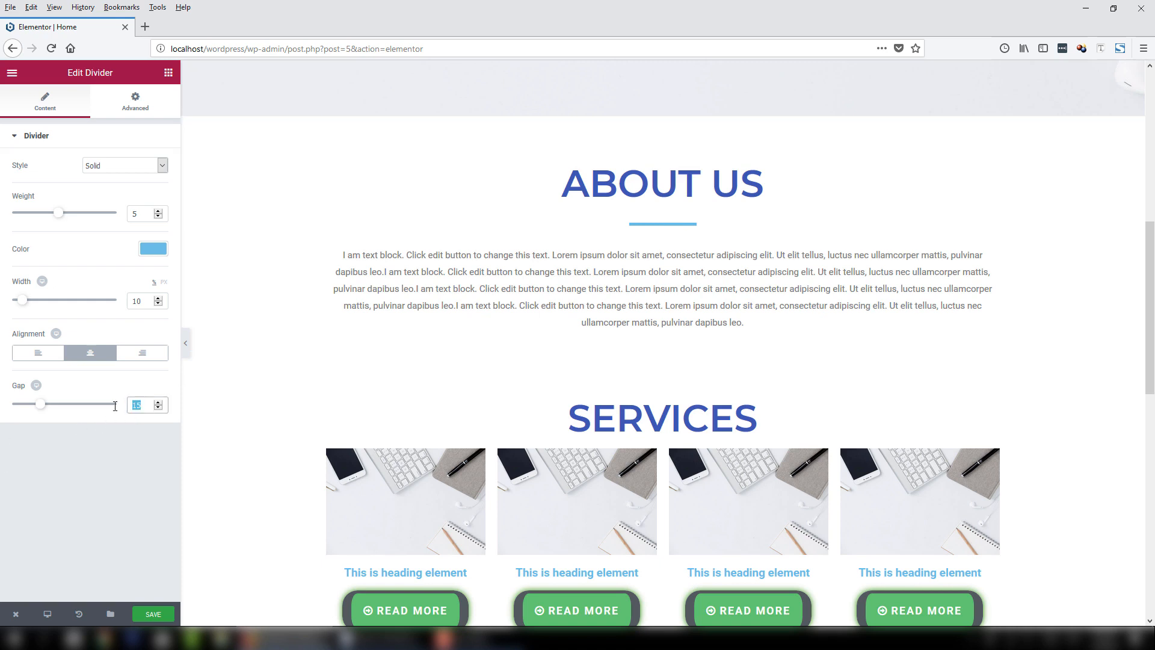
{"action": "type", "text": "5"}
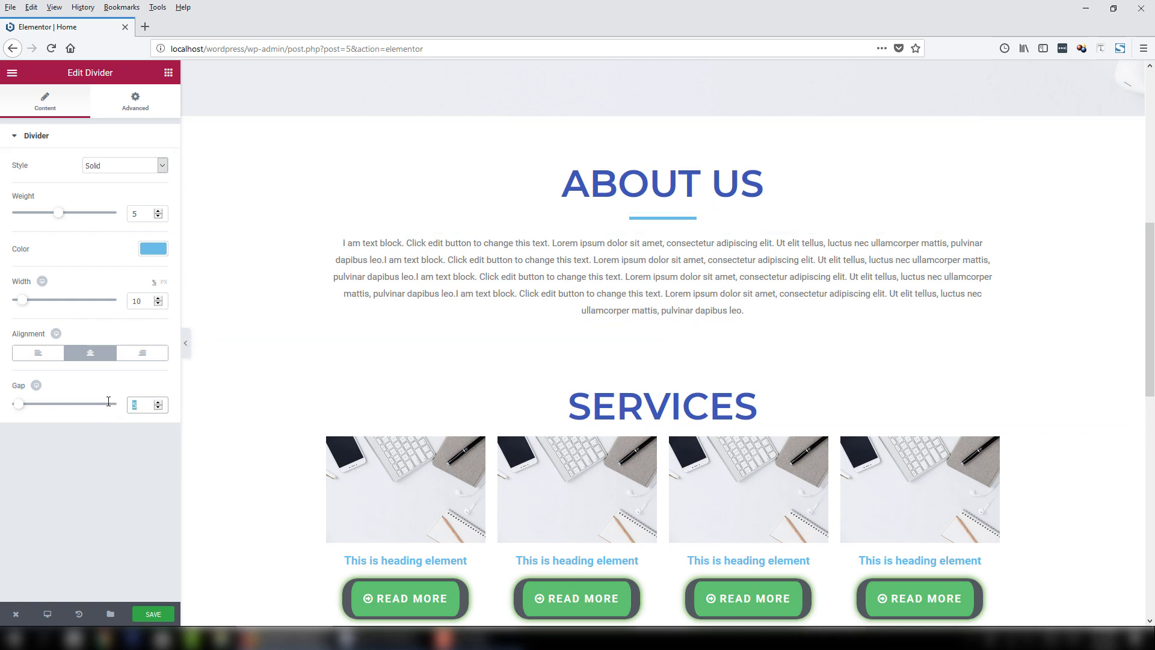
{"action": "type", "text": "50"}
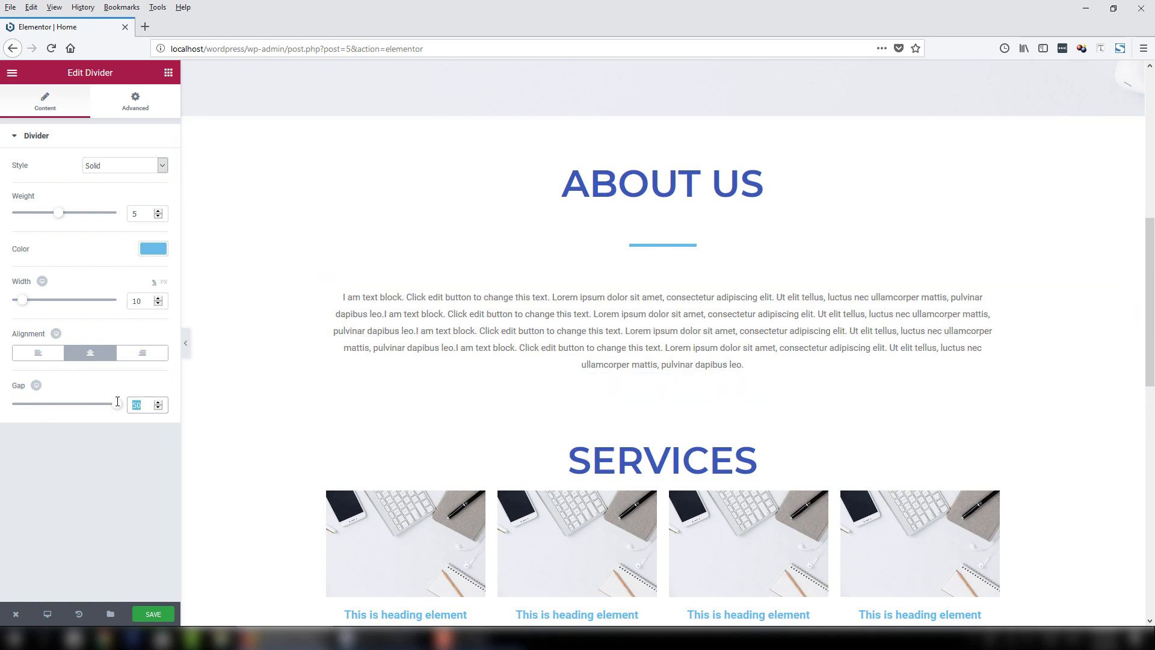
{"action": "type", "text": "5"}
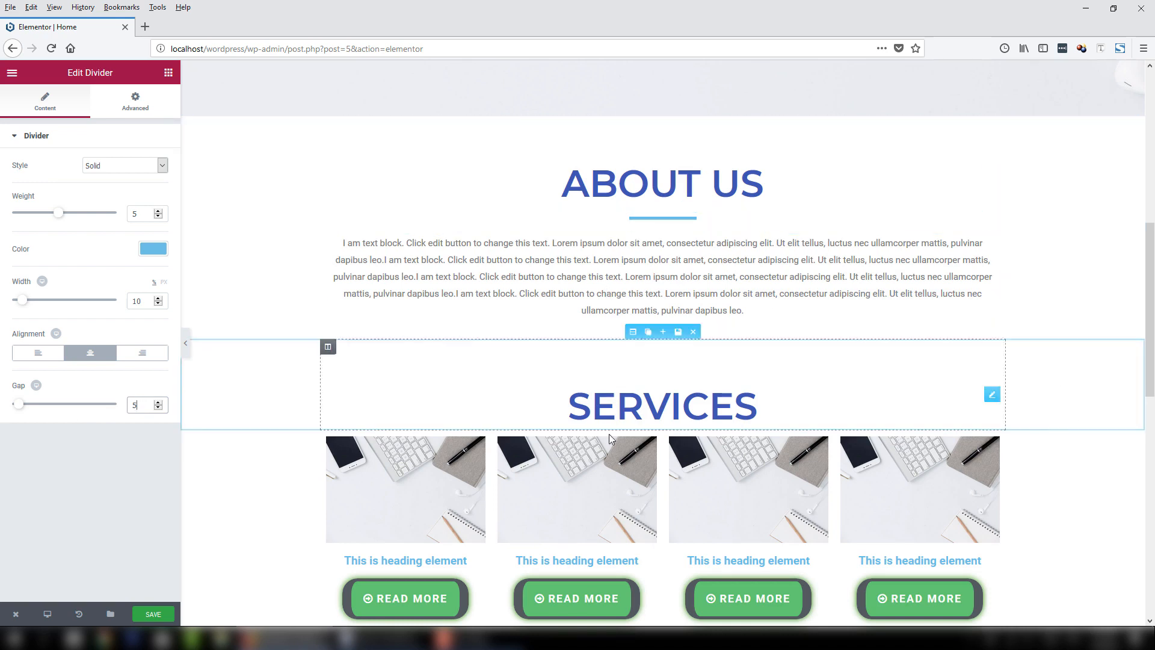
Duplicate the About Us divider and place the copy directly under the Services heading.
{"action": "scroll", "coordinate": [723, 172], "scroll_direction": "down", "scroll_amount": 1}
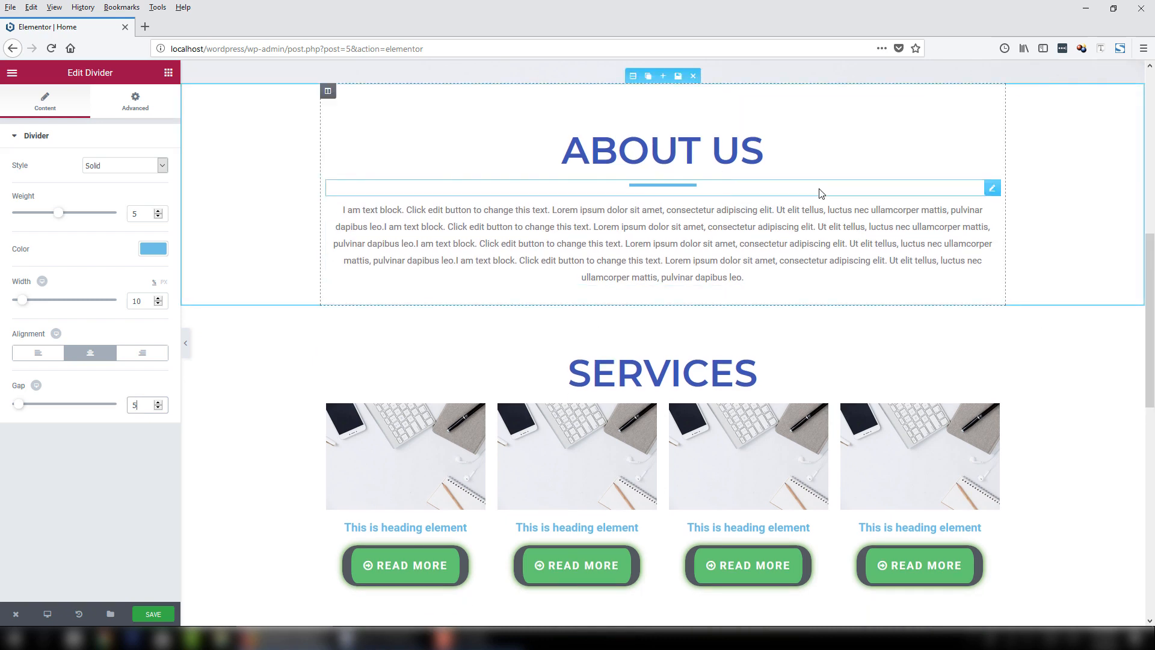
{"action": "left_click", "coordinate": [982, 190]}
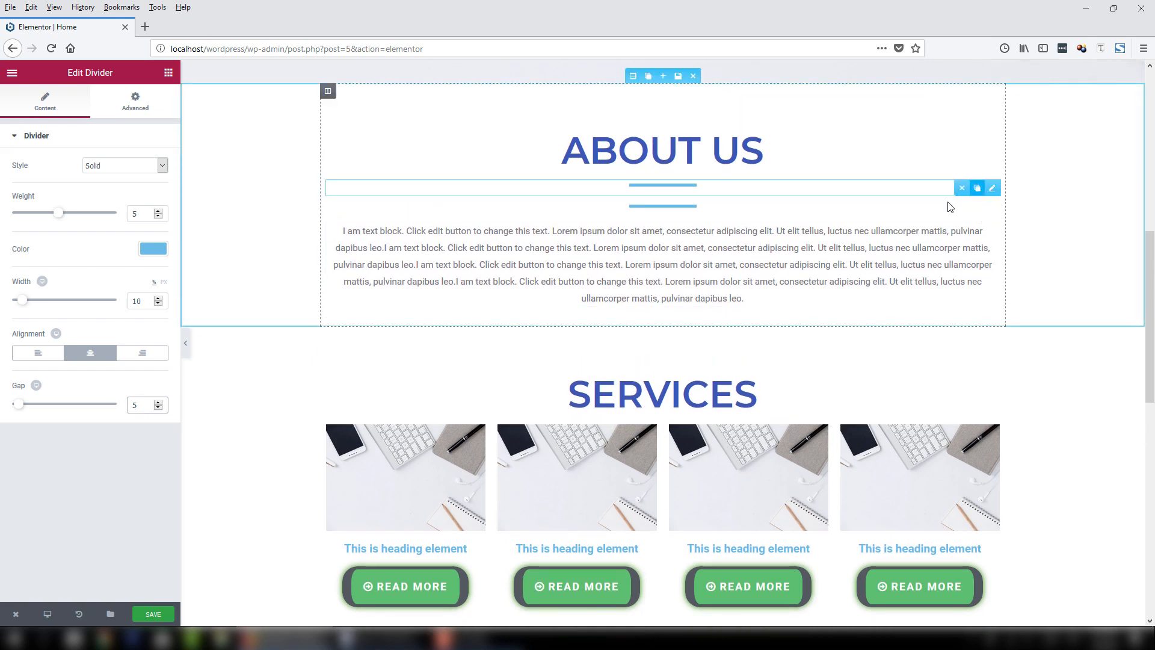
{"action": "left_click_drag", "start_coordinate": [991, 207], "coordinate": [691, 386]}
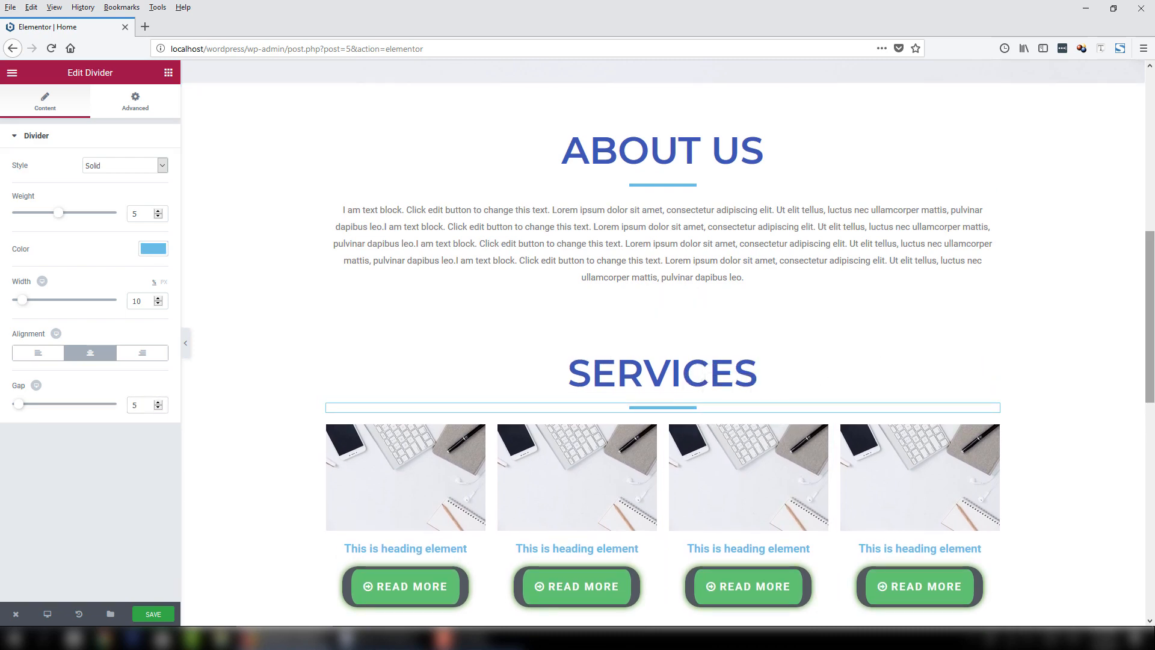
{"action": "scroll", "coordinate": [690, 386], "scroll_direction": "down", "scroll_amount": 6}
{"action": "scroll", "coordinate": [689, 387], "scroll_direction": "up", "scroll_amount": 9}
{"action": "scroll", "coordinate": [668, 343], "scroll_direction": "down", "scroll_amount": 3}
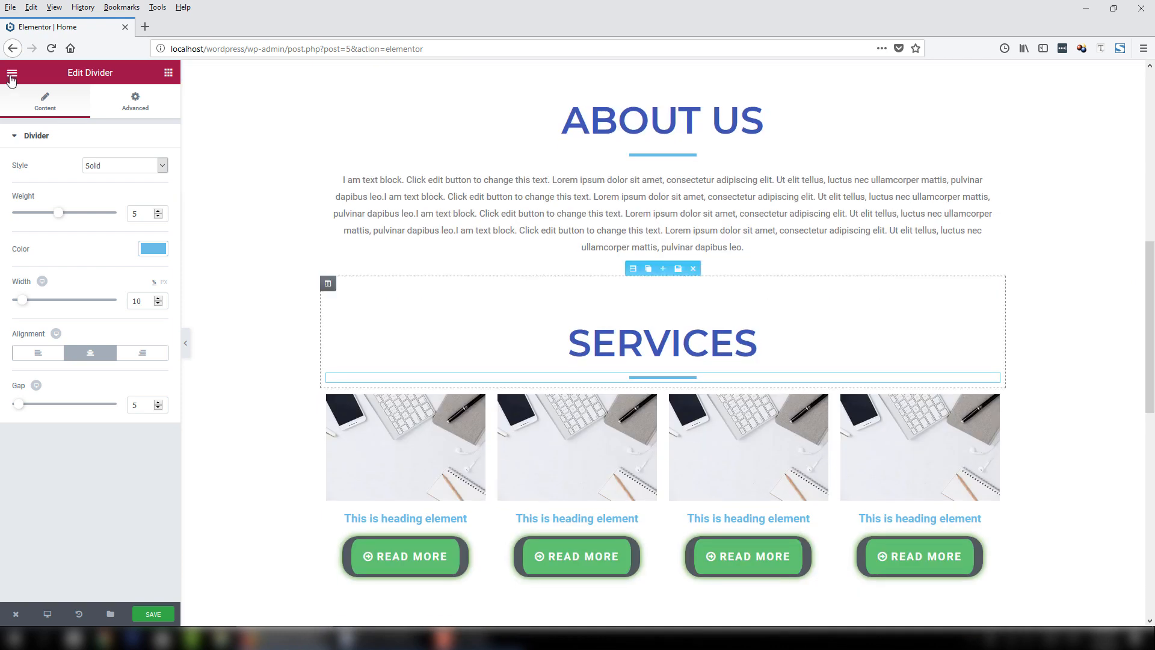
Add a new section with two equal columns below the video at the end of the page.
{"action": "left_click", "coordinate": [135, 102]}
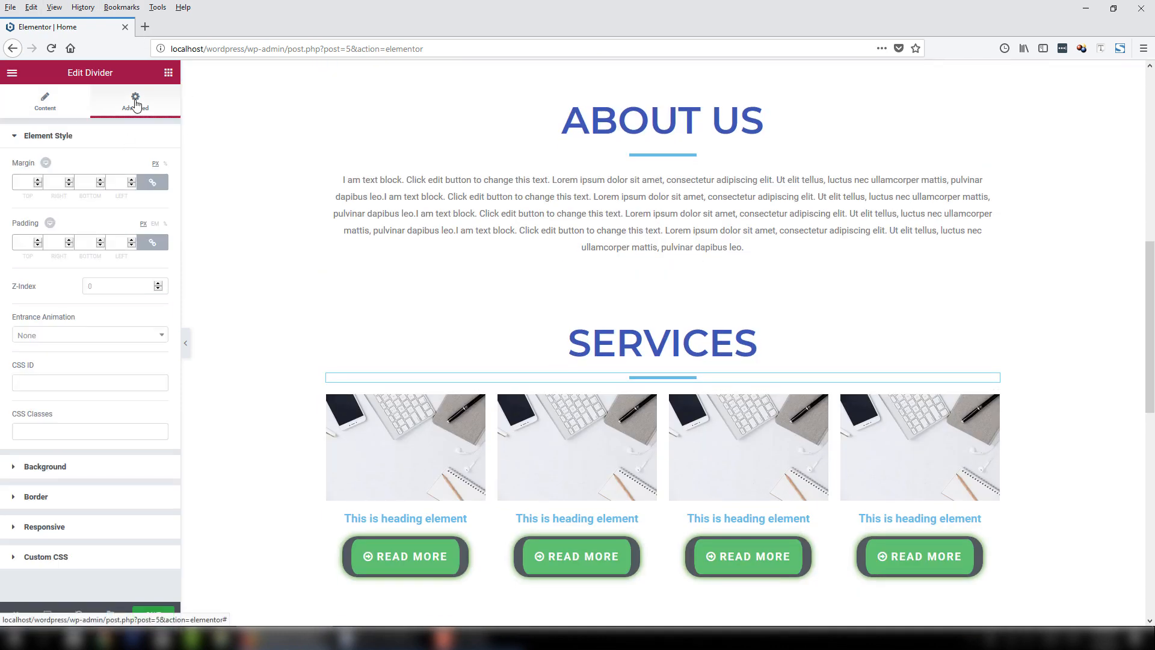
{"action": "left_click", "coordinate": [167, 75]}
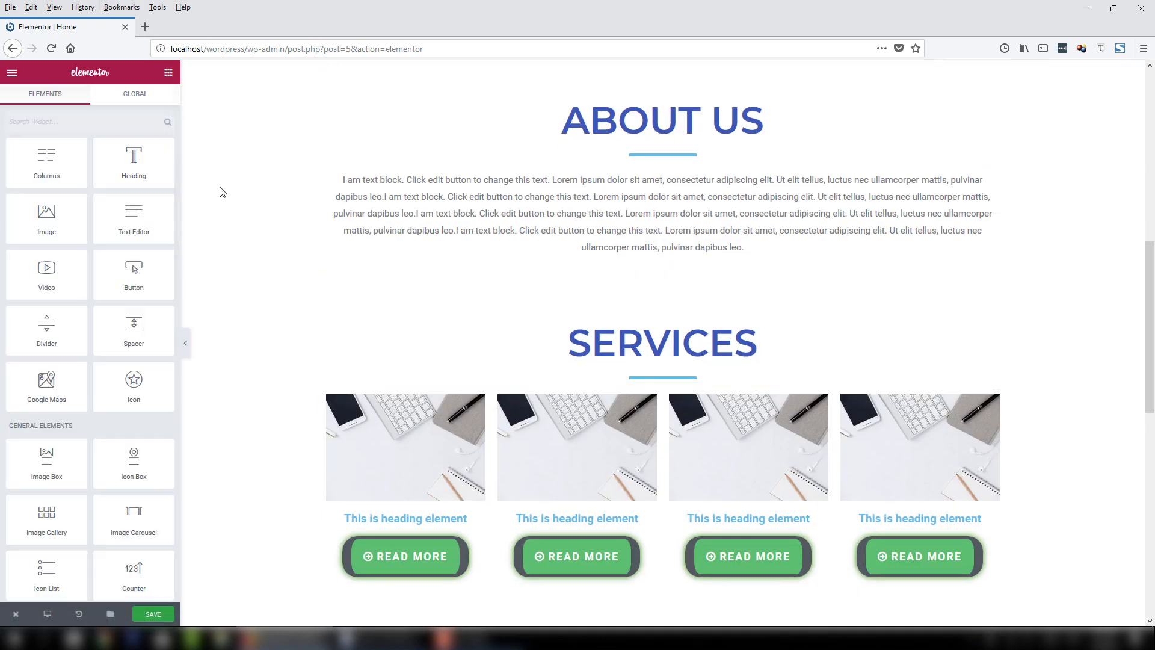
{"action": "left_click_drag", "start_coordinate": [1151, 355], "coordinate": [1154, 572]}
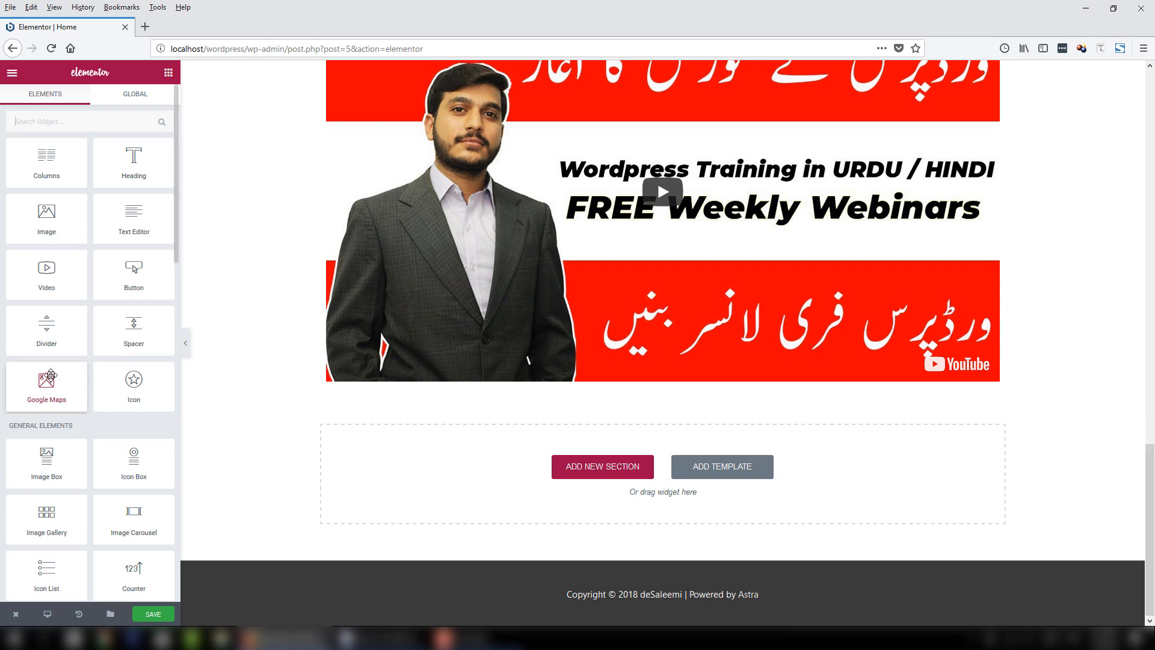
{"action": "mouse_move", "coordinate": [50, 392]}
{"action": "left_mouse_down"}
{"action": "mouse_move", "coordinate": [118, 426]}
{"action": "mouse_move", "coordinate": [617, 502]}
{"action": "mouse_move", "coordinate": [613, 466]}
{"action": "mouse_move", "coordinate": [78, 469]}
{"action": "mouse_move", "coordinate": [42, 394]}
{"action": "left_mouse_up"}
{"action": "left_click", "coordinate": [575, 470]}
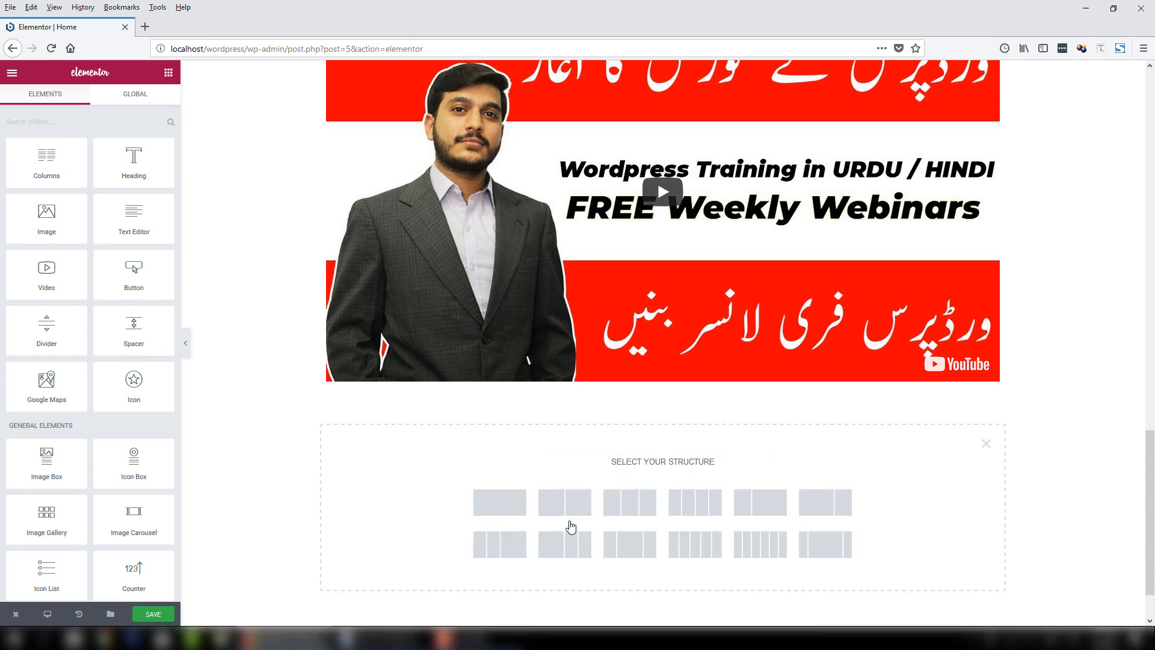
{"action": "left_click", "coordinate": [564, 502]}
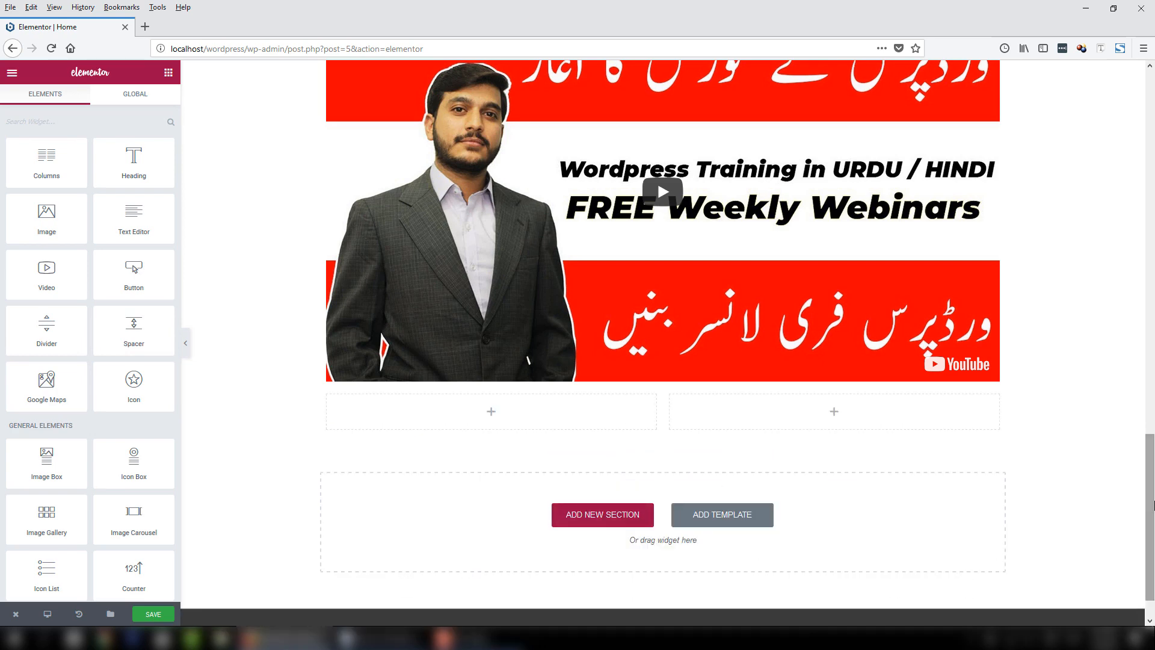
Duplicate the spacer above the video and place the copy below the video.
{"action": "scroll", "coordinate": [842, 512], "scroll_direction": "down", "scroll_amount": 1}
{"action": "scroll", "coordinate": [1082, 276], "scroll_direction": "up", "scroll_amount": 4}
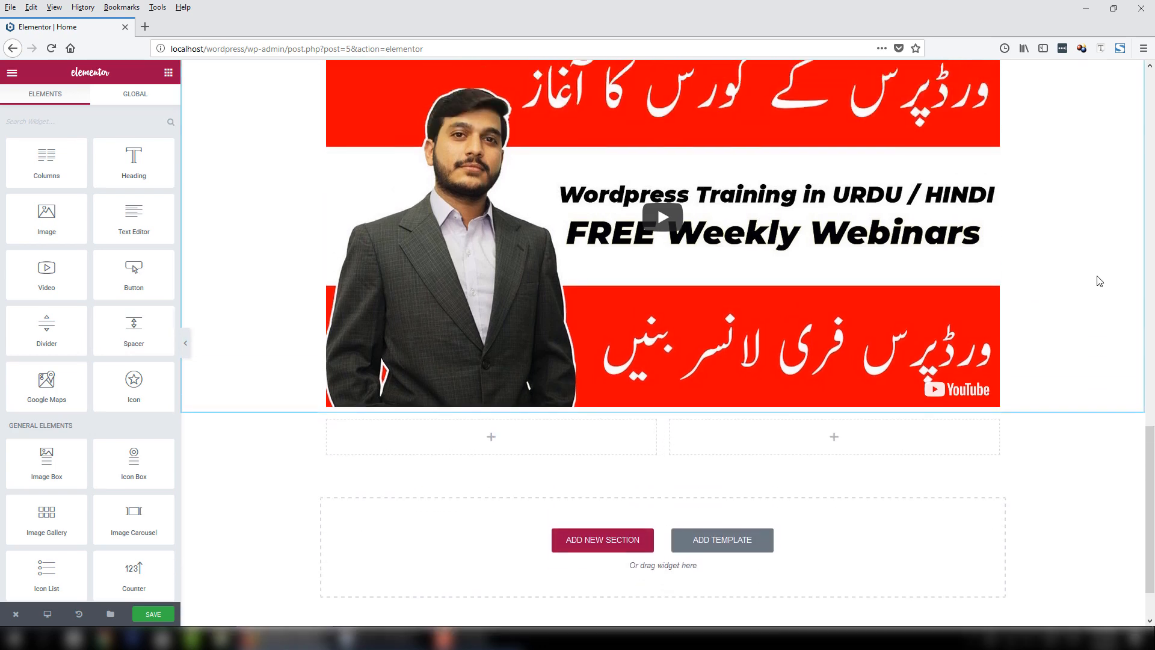
{"action": "mouse_move", "coordinate": [991, 151]}
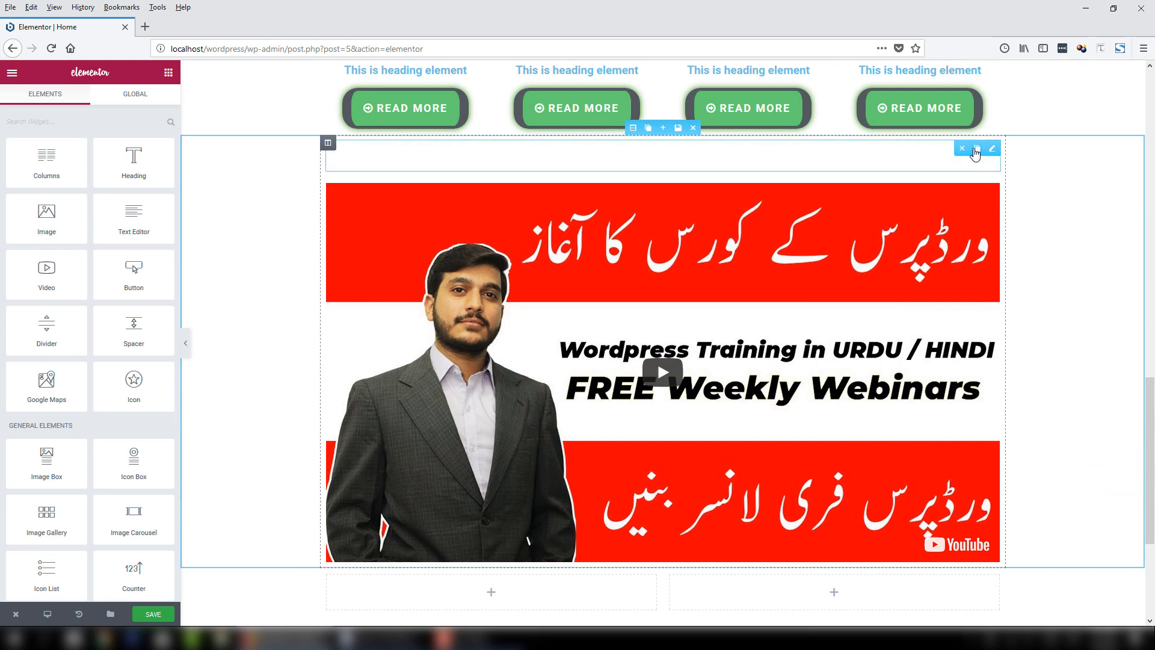
{"action": "left_click", "coordinate": [977, 149]}
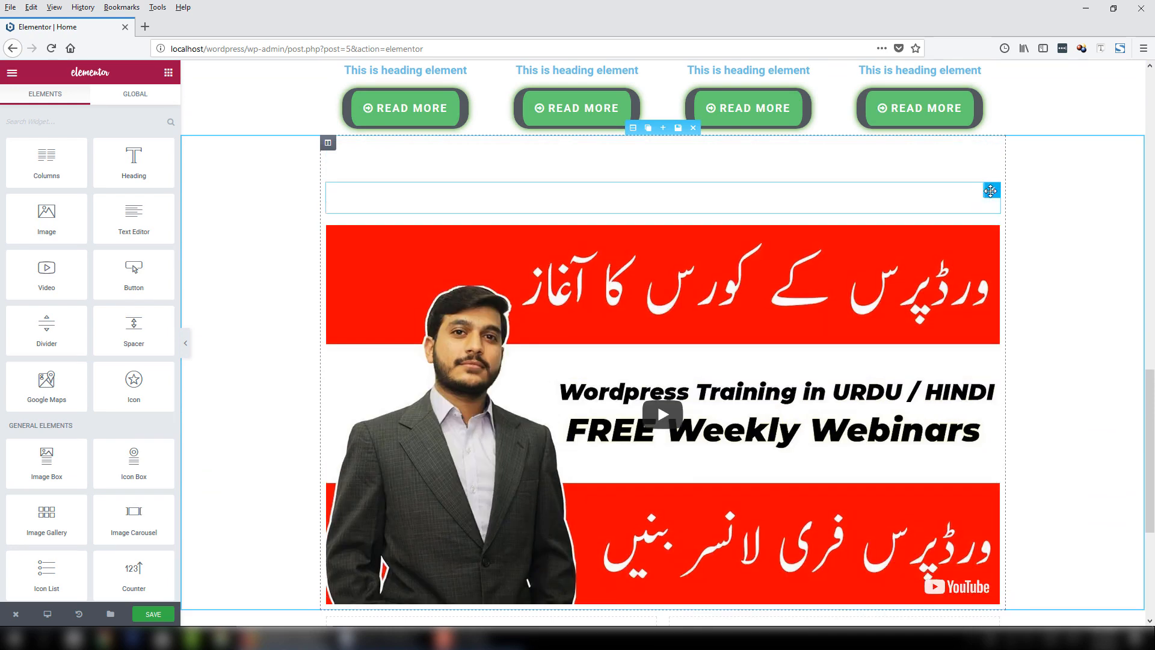
{"action": "left_click_drag", "start_coordinate": [977, 275], "coordinate": [649, 443]}
Add a Google Maps widget to the first column of the new section and set its address to Bitech solutions.
{"action": "scroll", "coordinate": [908, 342], "scroll_direction": "down", "scroll_amount": 3}
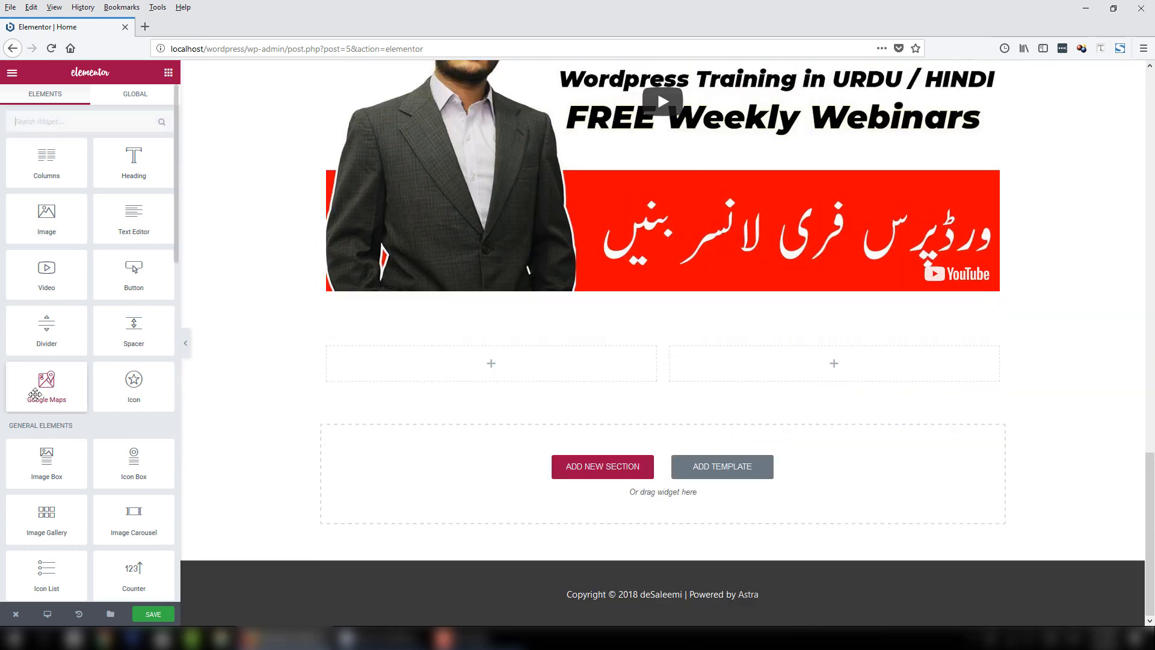
{"action": "left_click_drag", "start_coordinate": [38, 394], "coordinate": [490, 359]}
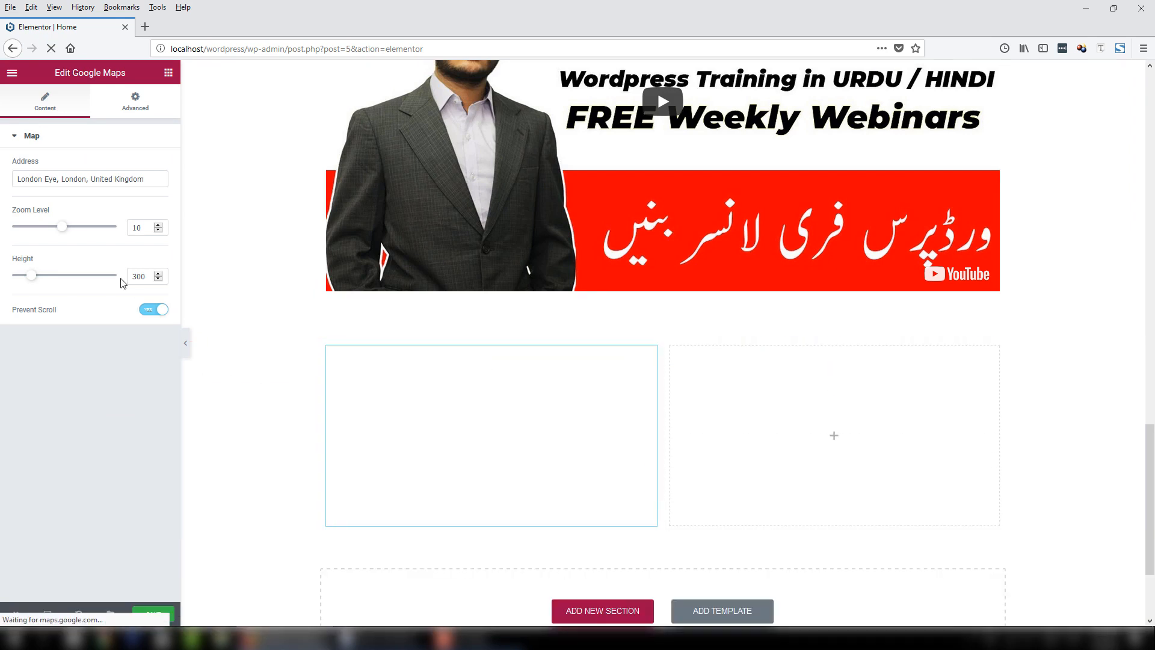
{"action": "left_click_drag", "start_coordinate": [148, 179], "coordinate": [1, 179]}
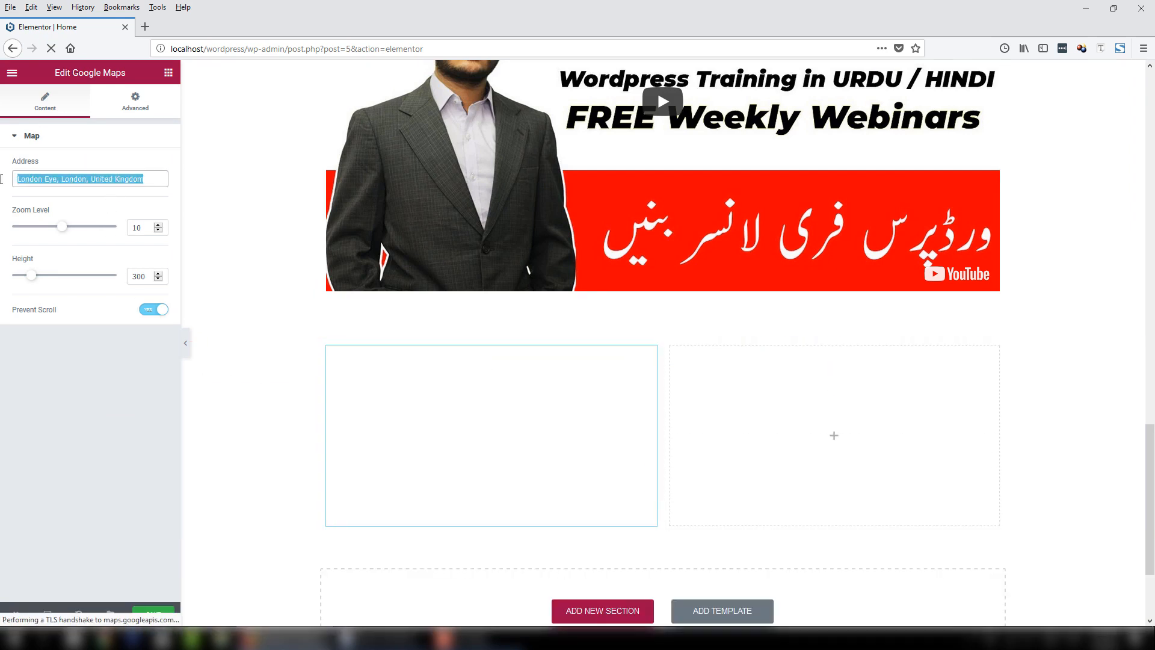
{"action": "type", "text": "Bitech solutions"}
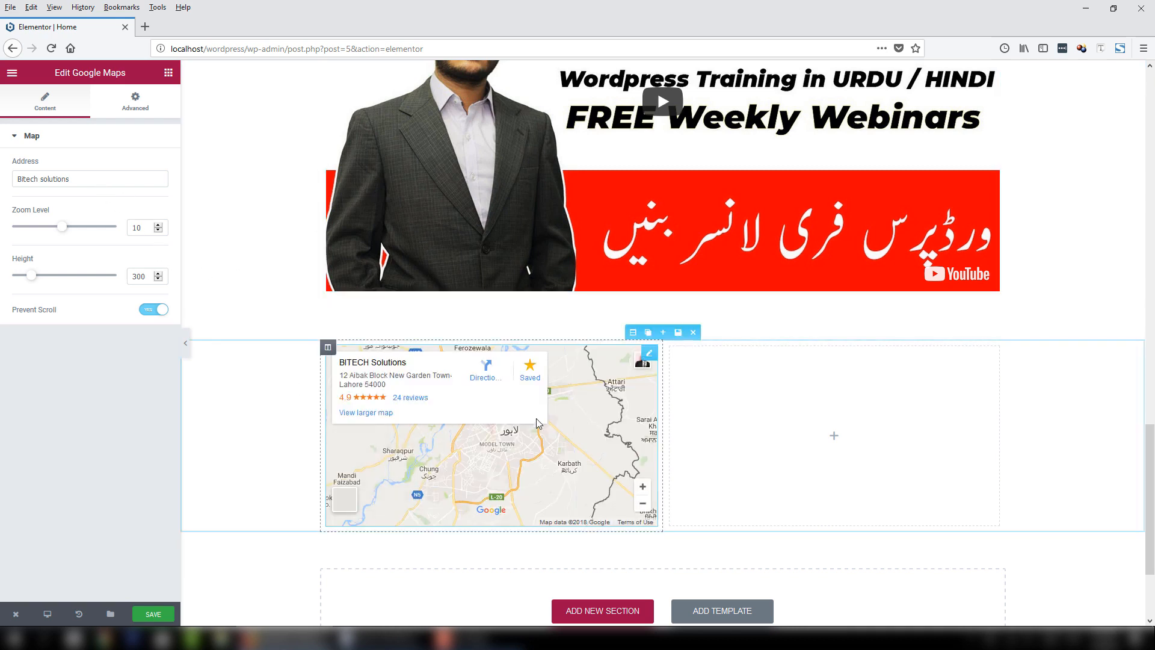
Set the map's zoom level to 12 and its height to 582.
{"action": "left_click_drag", "start_coordinate": [523, 435], "coordinate": [504, 375]}
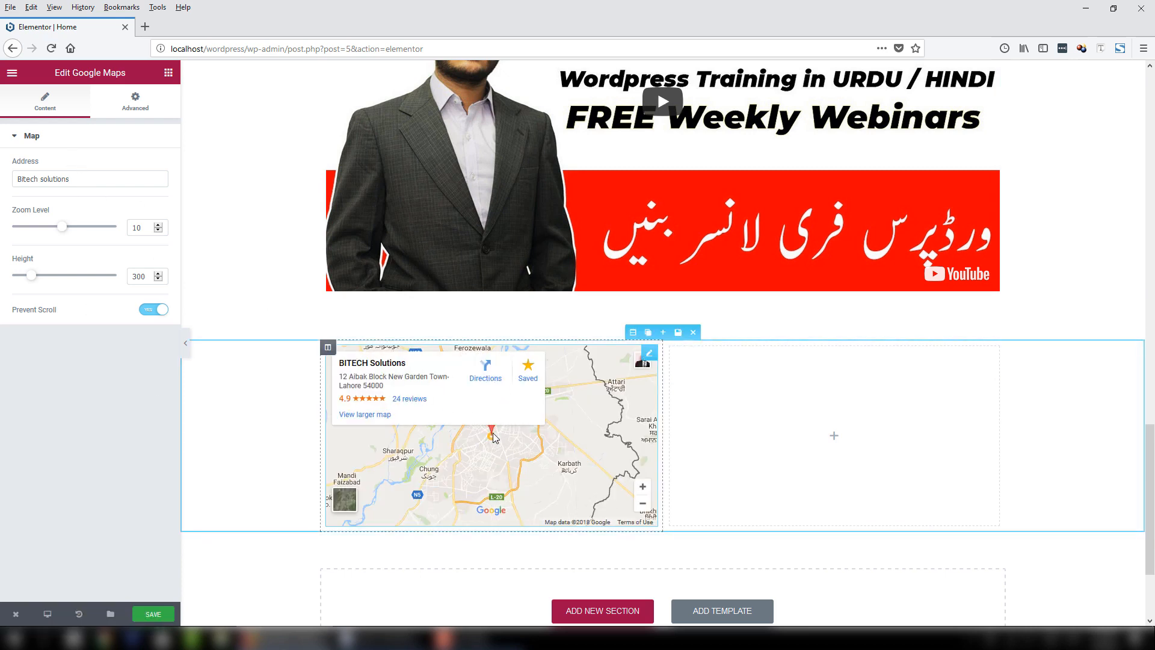
{"action": "left_click", "coordinate": [644, 506]}
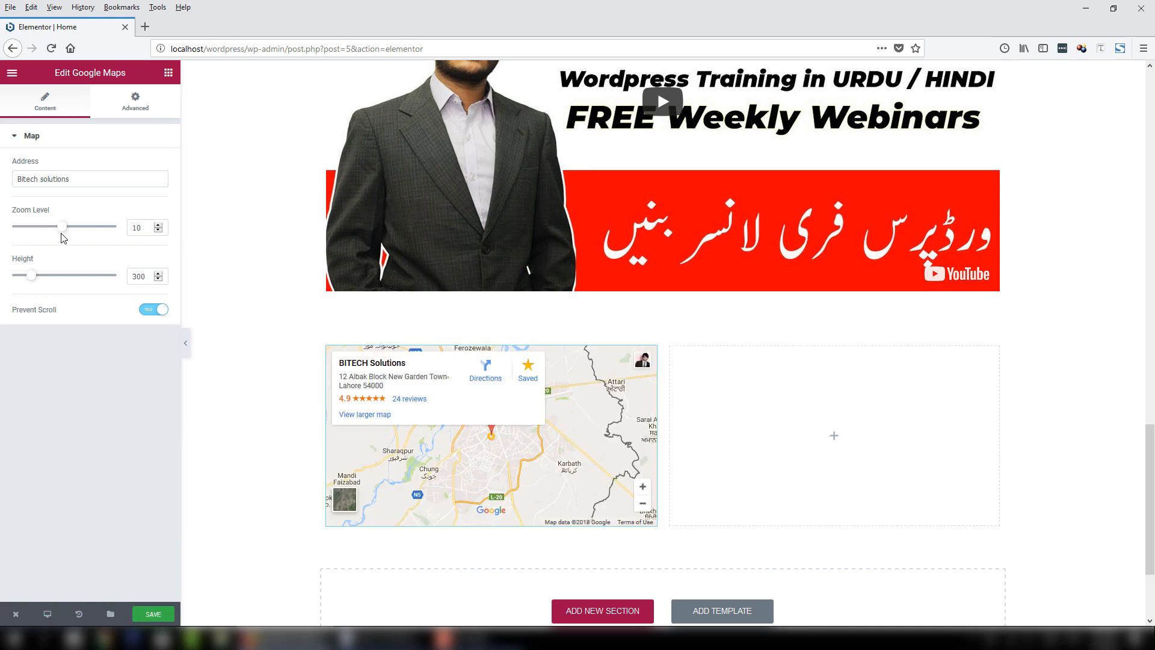
{"action": "left_click_drag", "start_coordinate": [63, 234], "coordinate": [73, 234]}
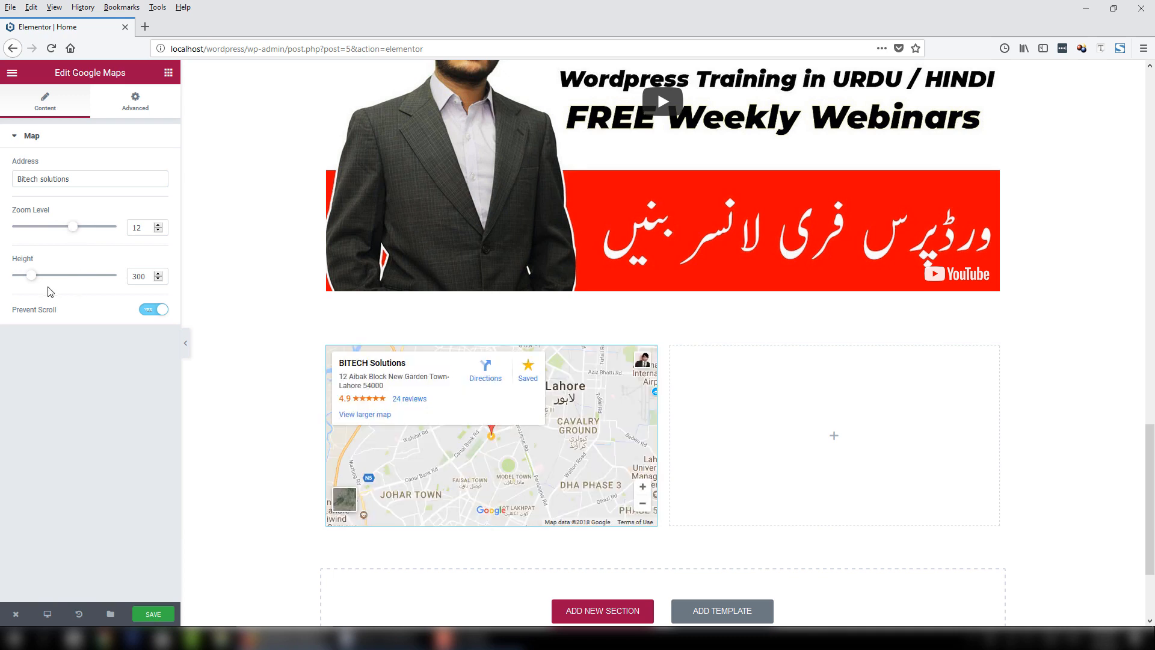
{"action": "left_click_drag", "start_coordinate": [41, 277], "coordinate": [54, 277]}
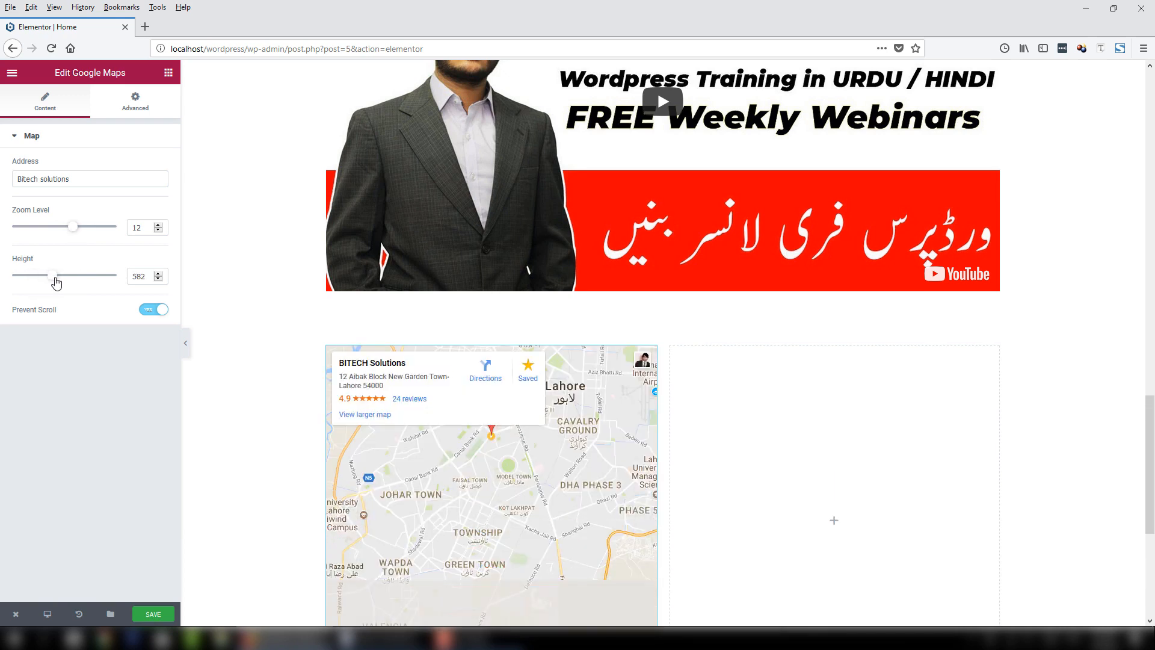
Turn off the map's Prevent Scroll option and test scrolling over the map.
{"action": "left_click_drag", "start_coordinate": [1154, 443], "coordinate": [1154, 468]}
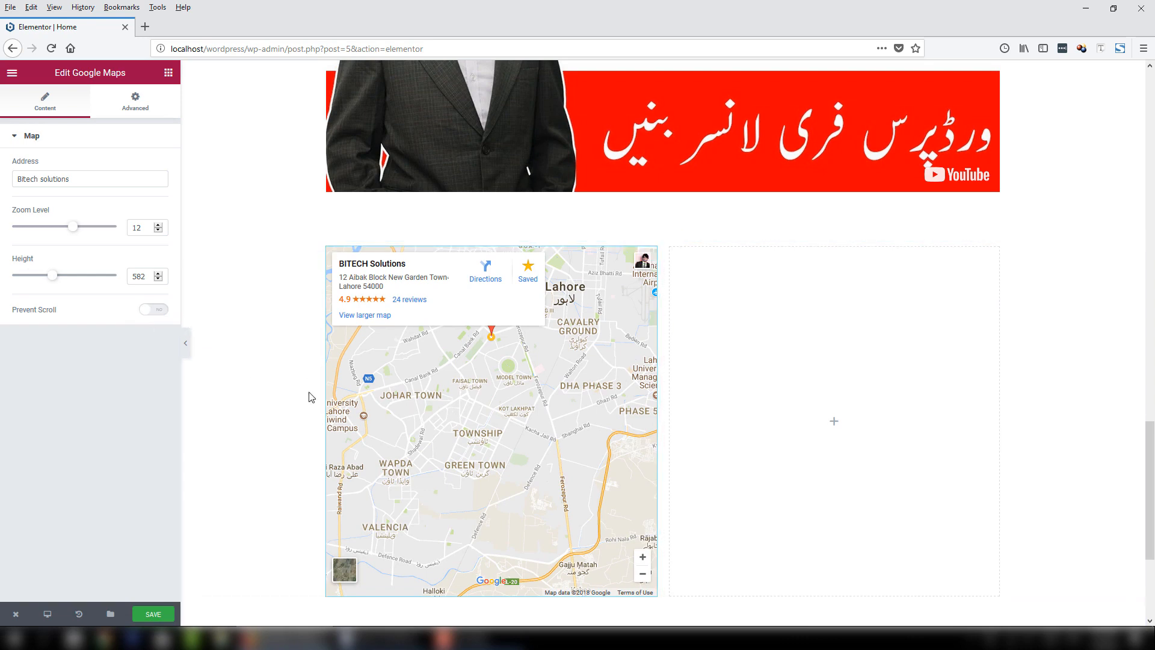
{"action": "scroll", "coordinate": [541, 421], "scroll_direction": "down", "scroll_amount": 2}
{"action": "scroll", "coordinate": [547, 424], "scroll_direction": "up", "scroll_amount": 2}
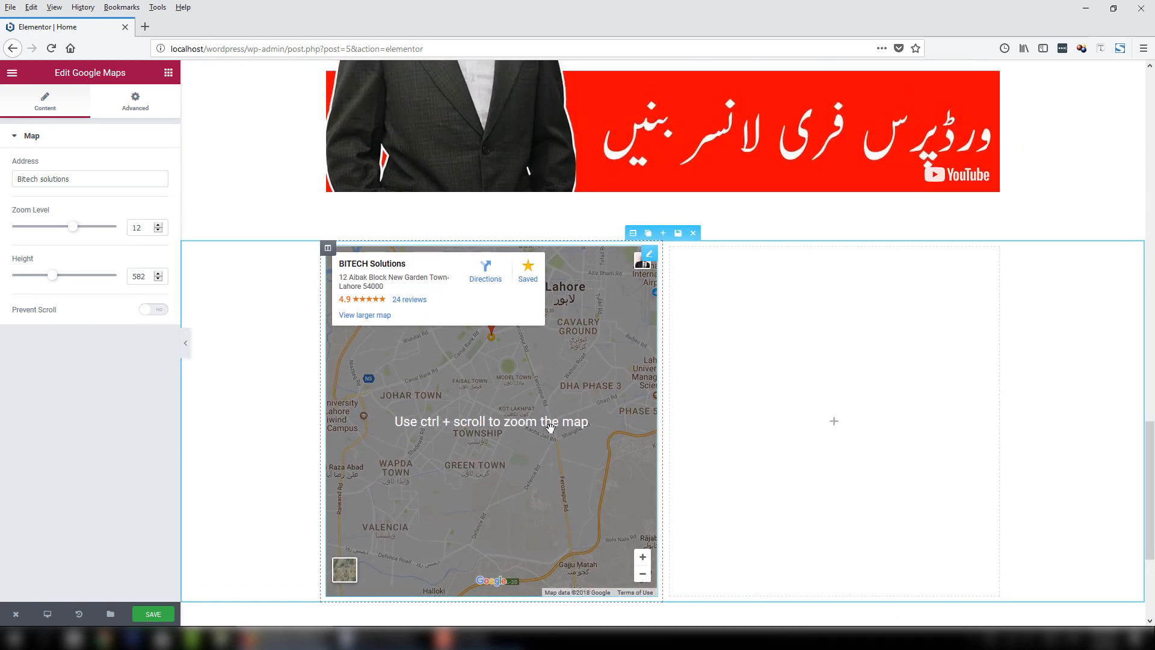
{"action": "left_click", "coordinate": [136, 103]}
{"action": "left_click", "coordinate": [49, 107]}
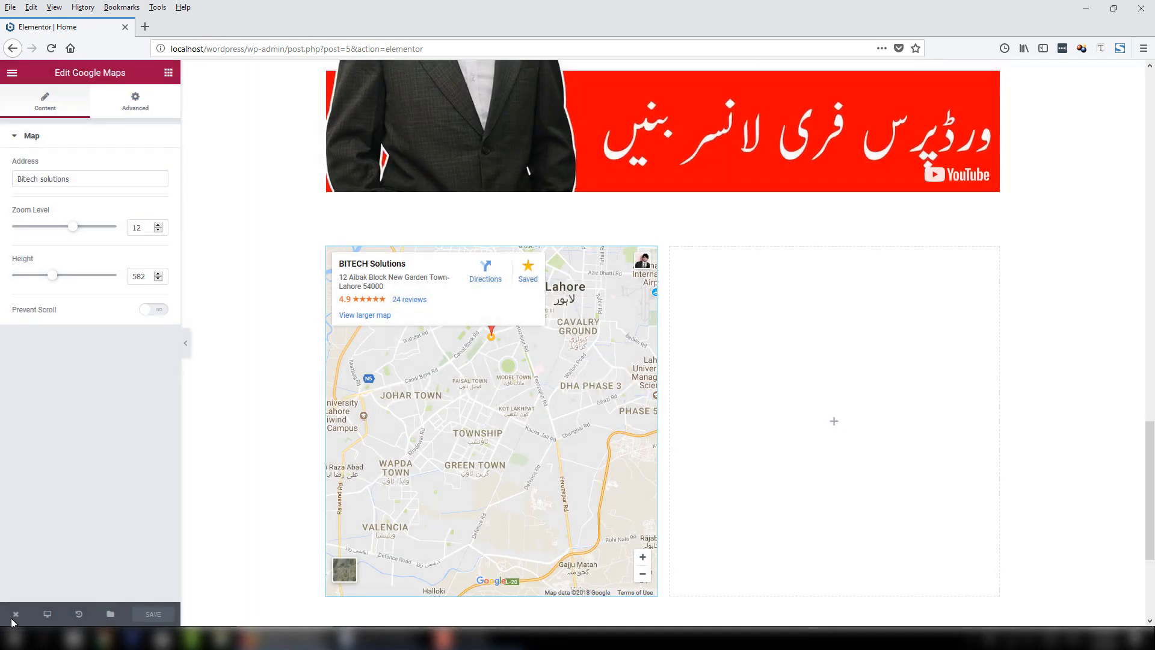
Save the page and view the live Home page down to the map.
{"action": "mouse_move", "coordinate": [16, 613]}
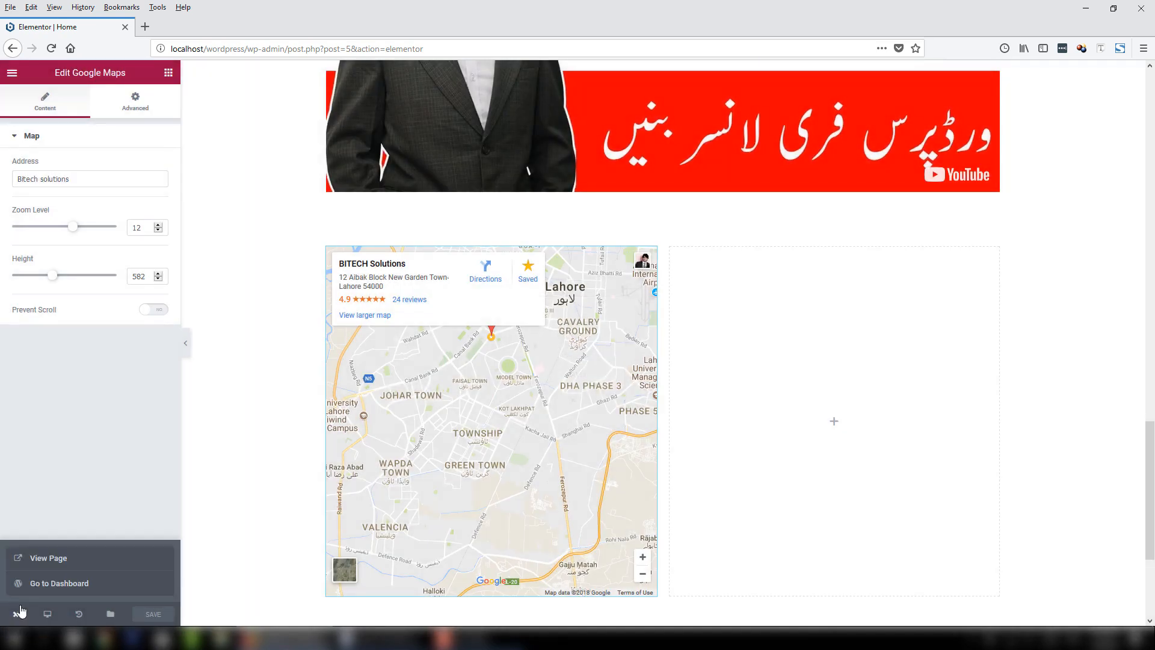
{"action": "left_click", "coordinate": [28, 561]}
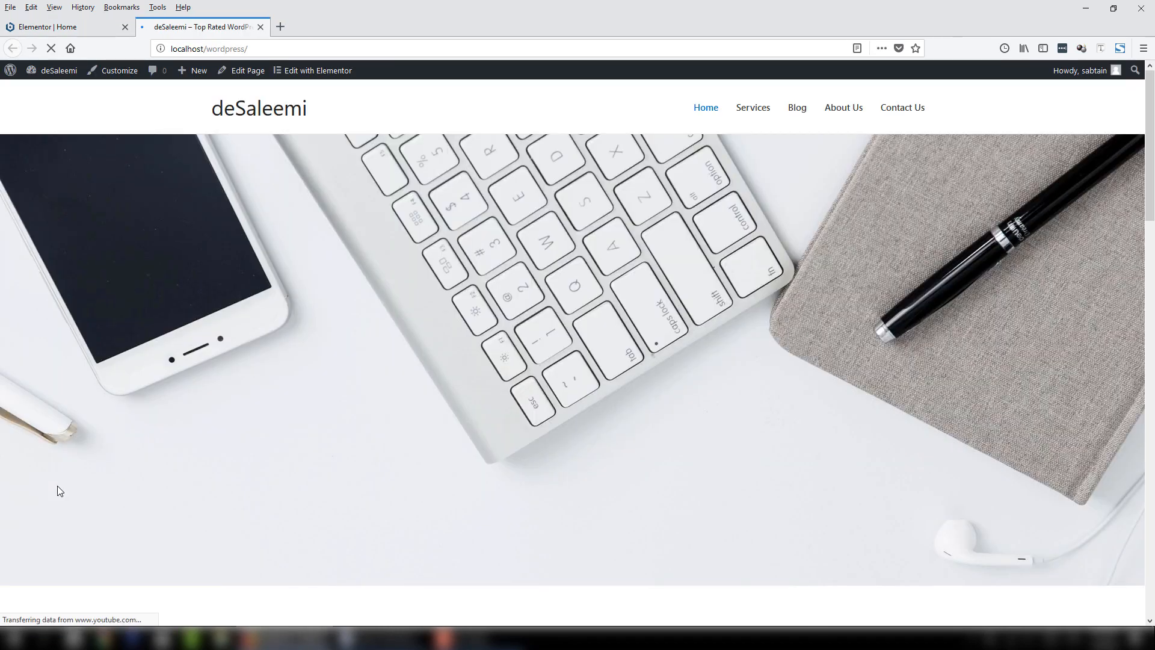
{"action": "scroll", "coordinate": [128, 463], "scroll_direction": "down", "scroll_amount": 15}
{"action": "scroll", "coordinate": [135, 469], "scroll_direction": "down", "scroll_amount": 6}
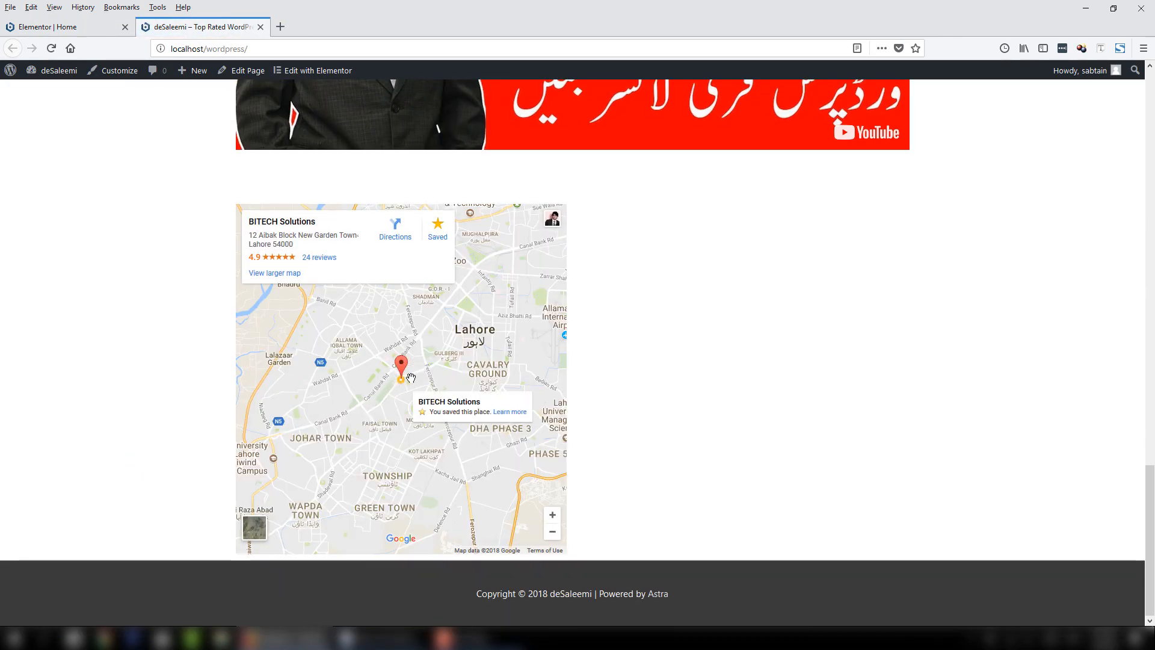
{"action": "mouse_move", "coordinate": [411, 372]}
Return to the Elementor editor and set the map's height to 300.
{"action": "left_click", "coordinate": [66, 26]}
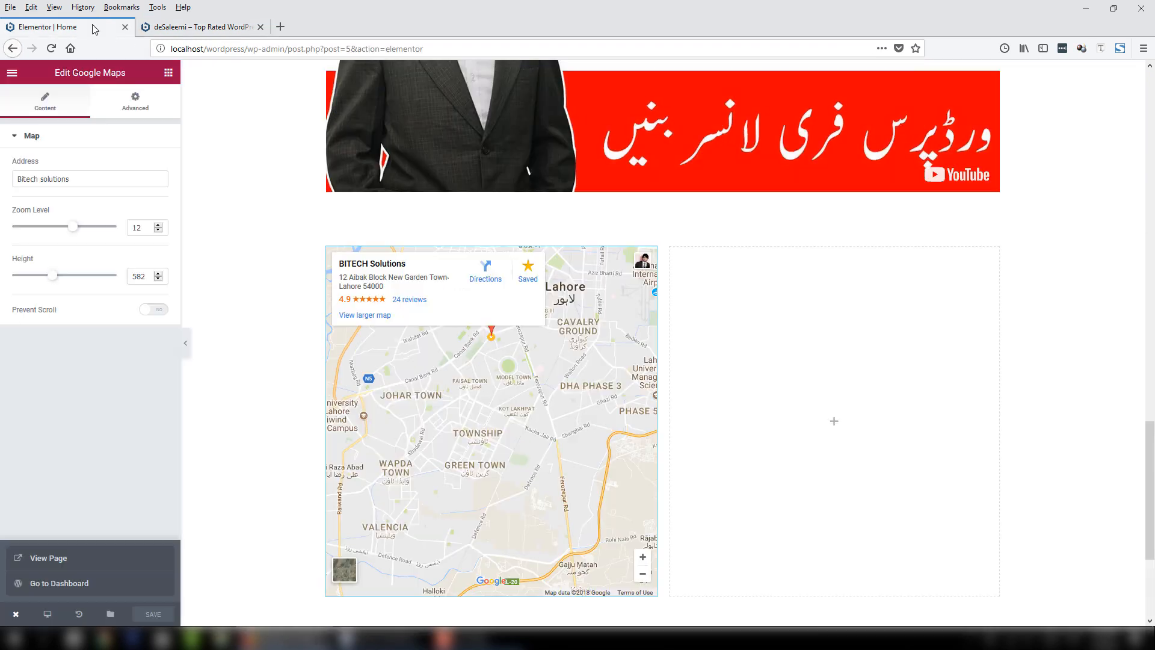
{"action": "left_click_drag", "start_coordinate": [151, 278], "coordinate": [127, 282]}
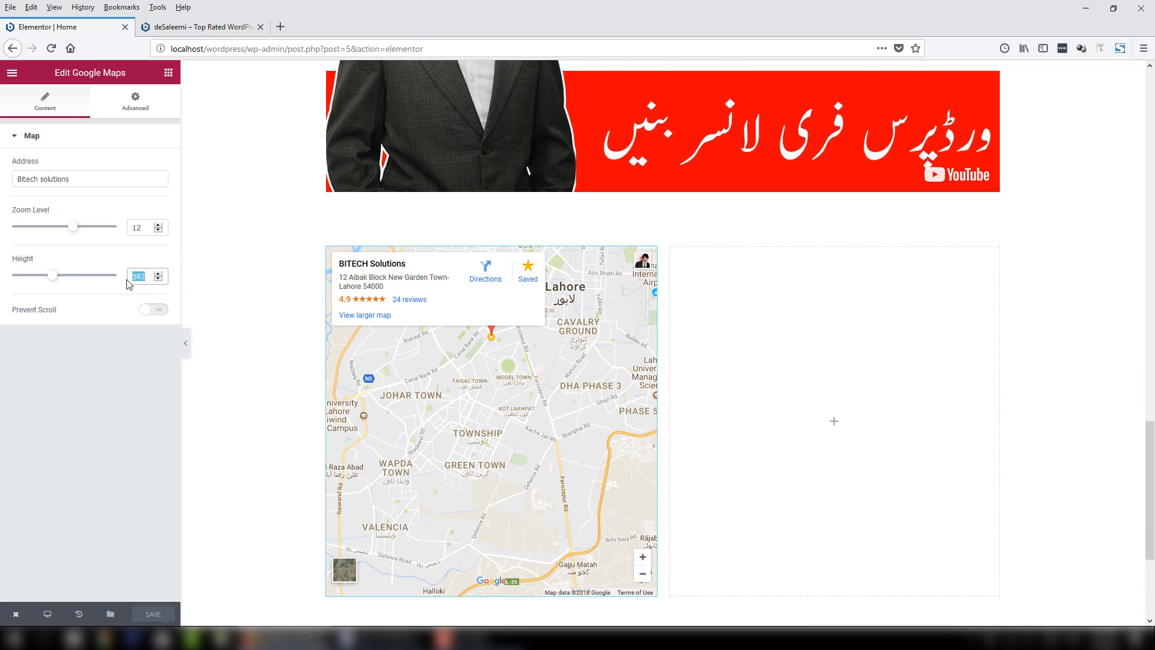
{"action": "type", "text": "300"}
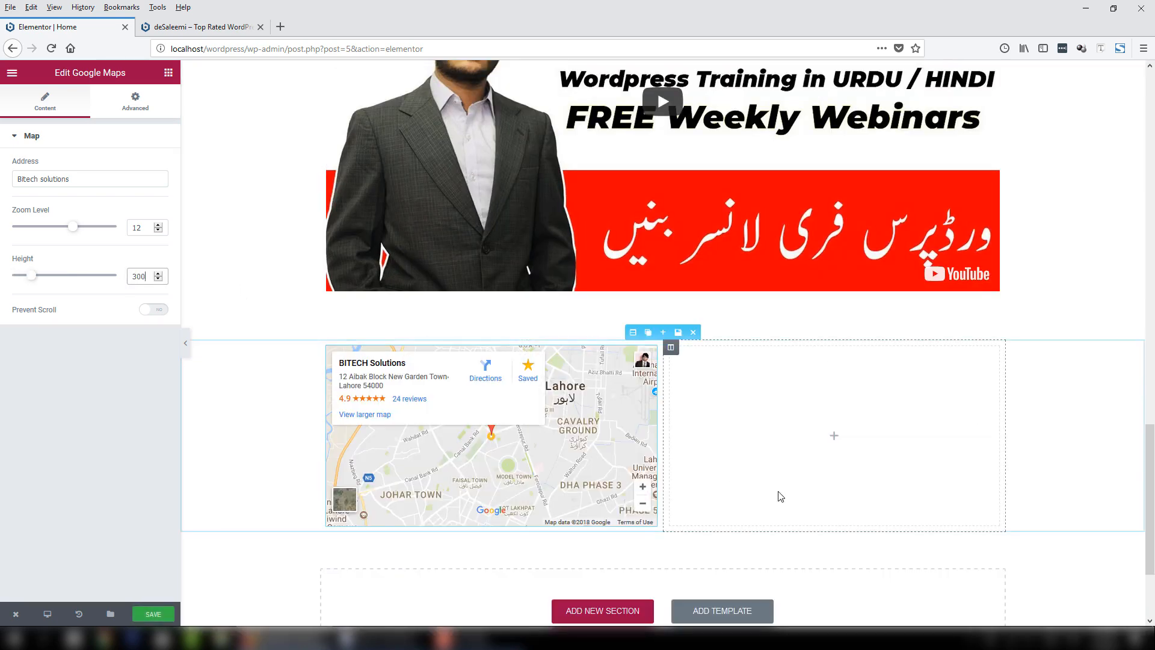
Add an Icon widget to the empty column beside the Google map.
{"action": "left_click", "coordinate": [169, 74]}
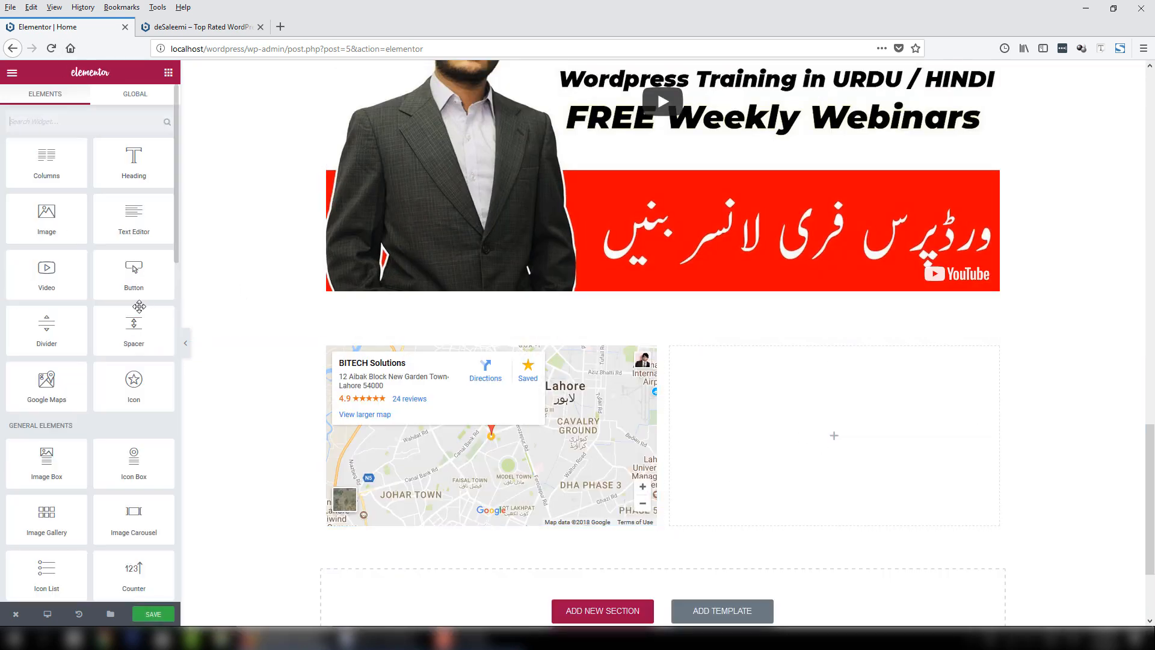
{"action": "scroll", "coordinate": [354, 471], "scroll_direction": "down", "scroll_amount": 2}
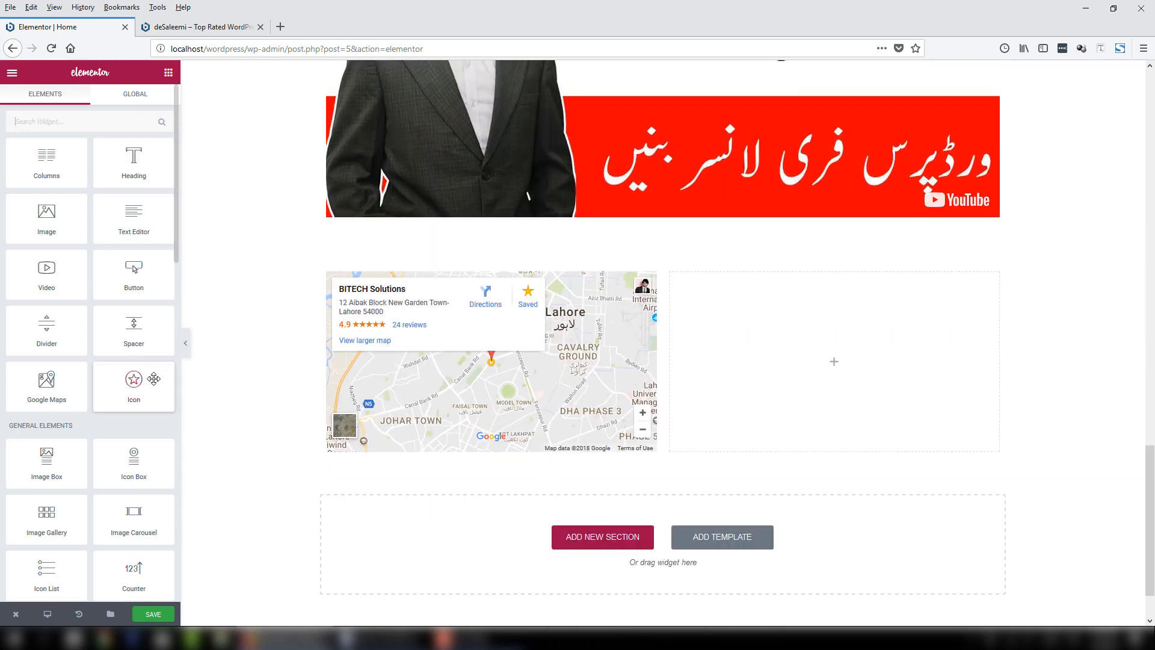
{"action": "scroll", "coordinate": [354, 470], "scroll_direction": "up", "scroll_amount": 2}
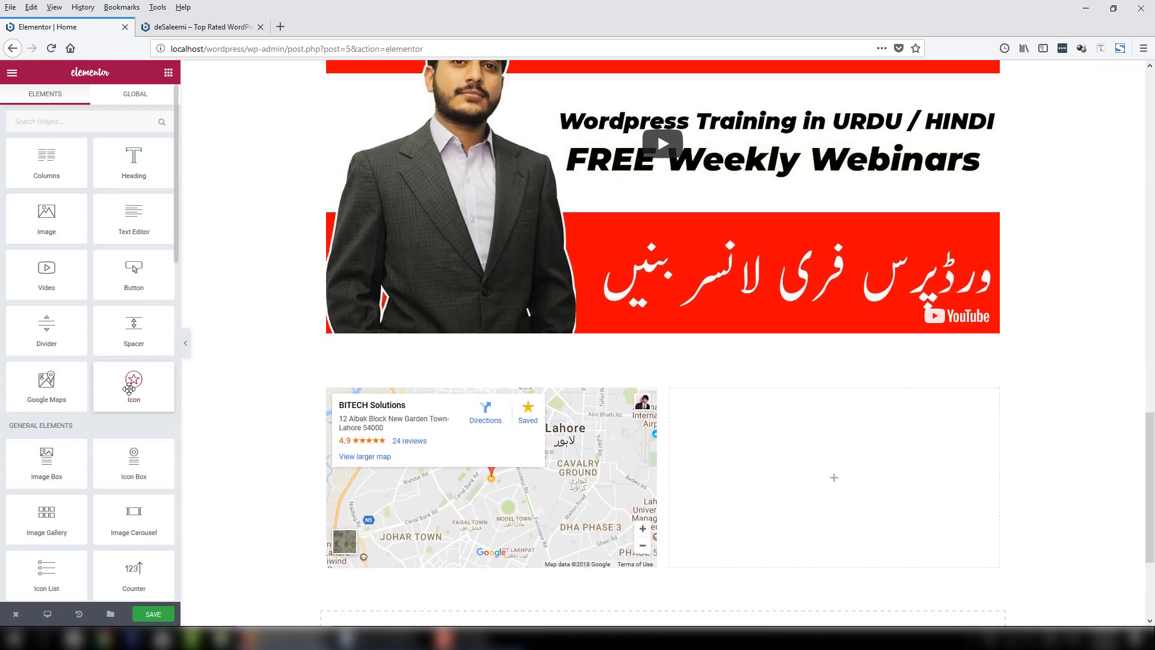
{"action": "left_click_drag", "start_coordinate": [128, 388], "coordinate": [830, 467]}
Try the Stacked view on the star icon and return its view to Default.
{"action": "left_click", "coordinate": [107, 167]}
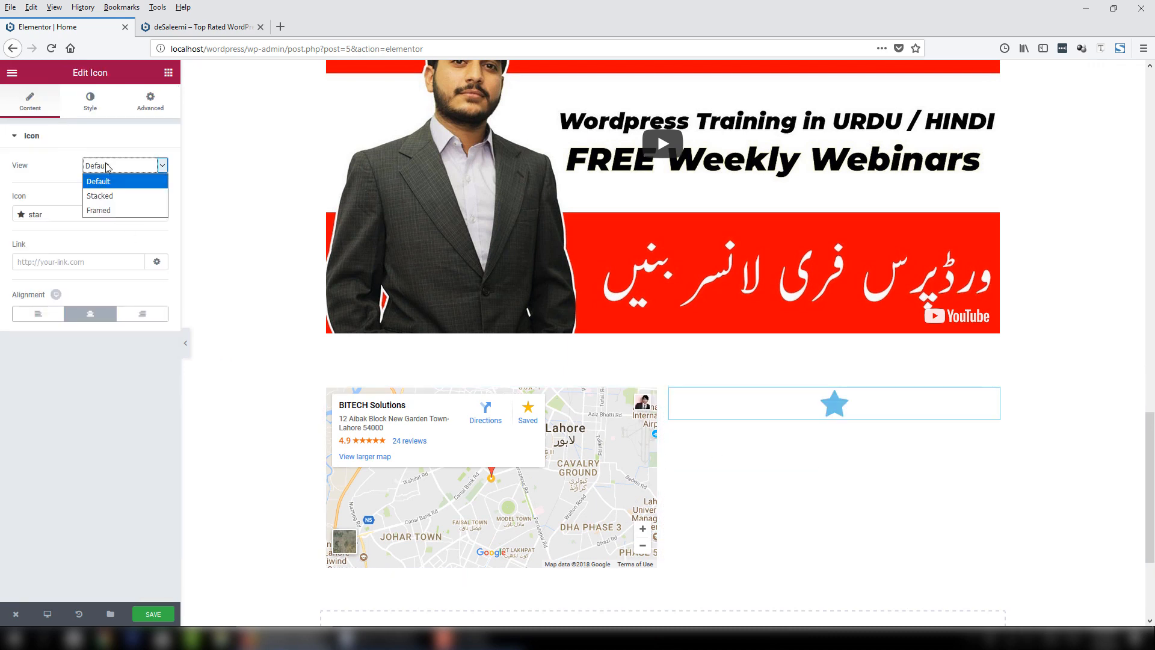
{"action": "left_click", "coordinate": [105, 196]}
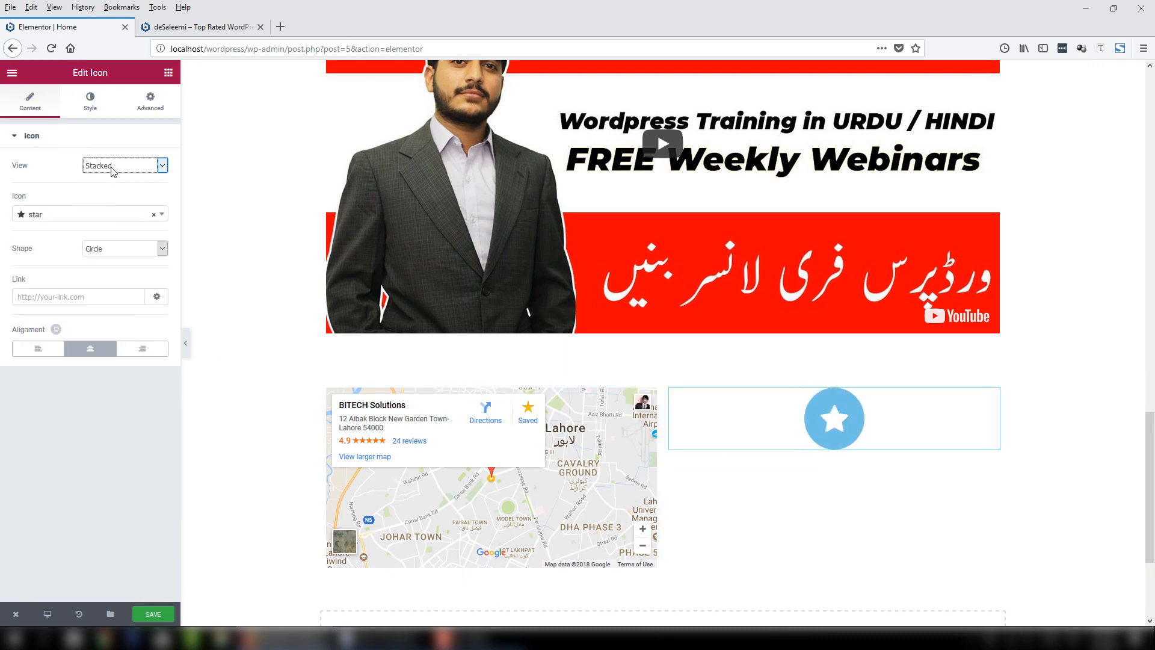
{"action": "left_click", "coordinate": [112, 169]}
{"action": "left_click", "coordinate": [109, 208]}
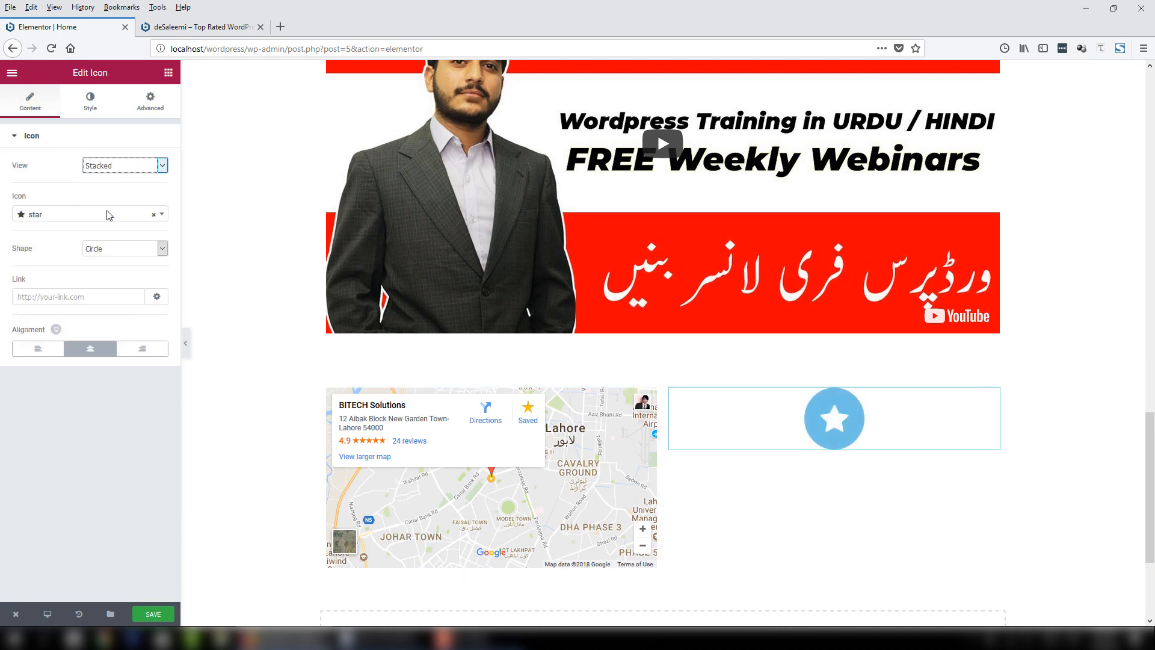
{"action": "left_click", "coordinate": [116, 171]}
{"action": "left_click", "coordinate": [113, 181]}
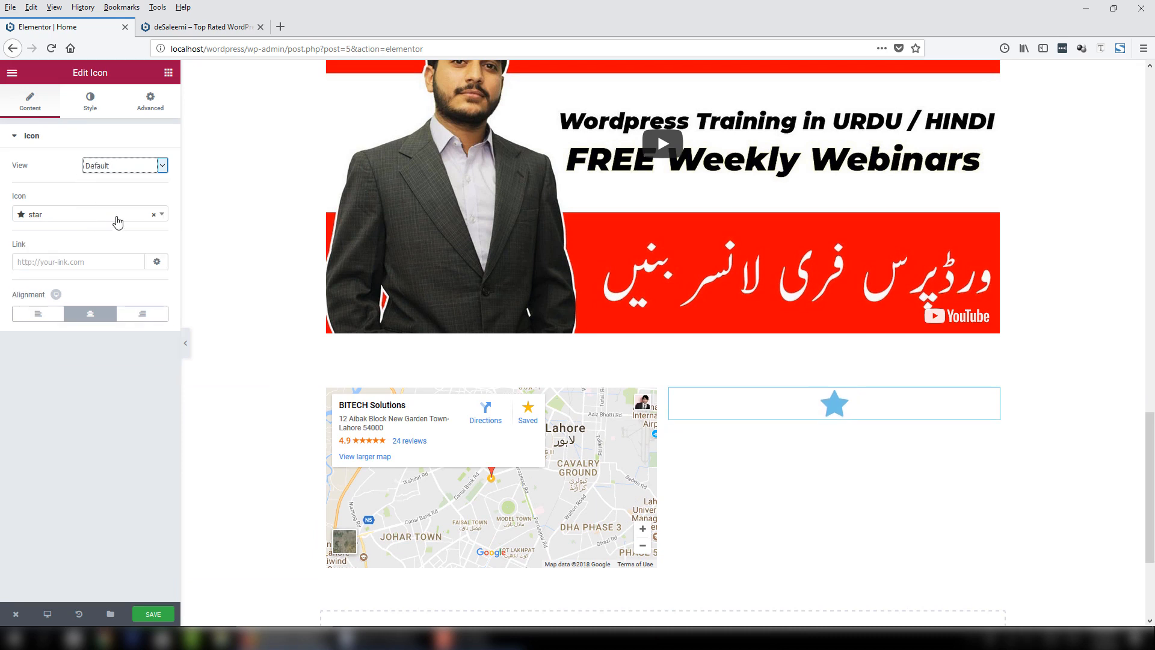
Browse the available icons and try left and right alignment for the star, returning it to centre.
{"action": "left_click", "coordinate": [133, 216]}
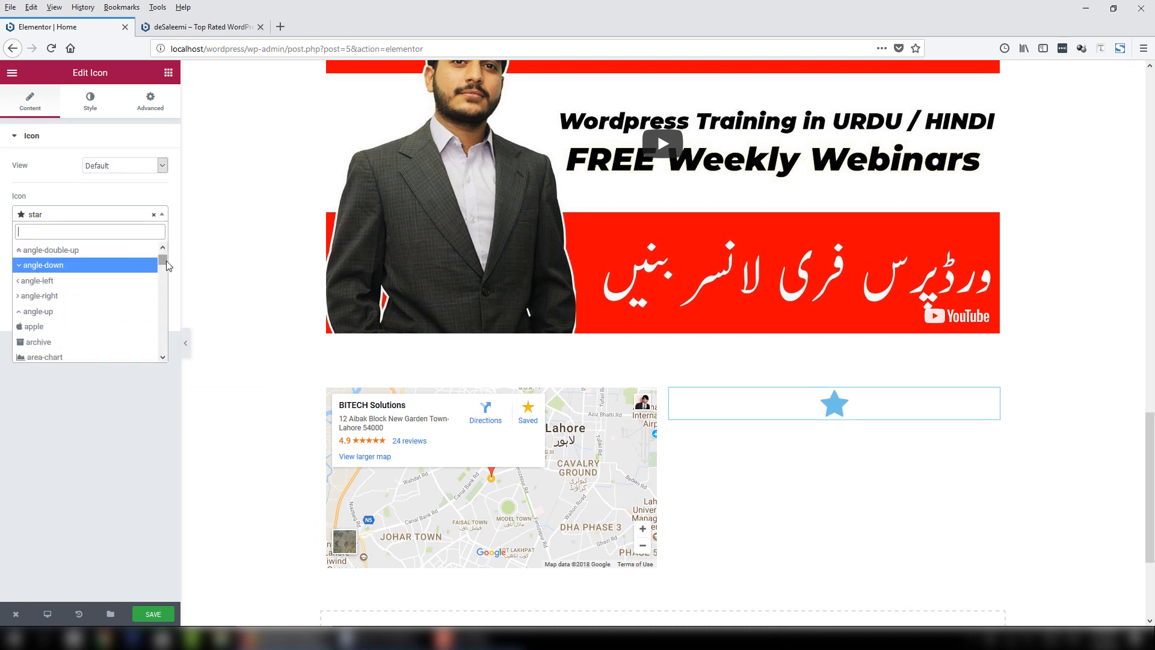
{"action": "left_click_drag", "start_coordinate": [167, 262], "coordinate": [135, 316]}
{"action": "left_click", "coordinate": [99, 385]}
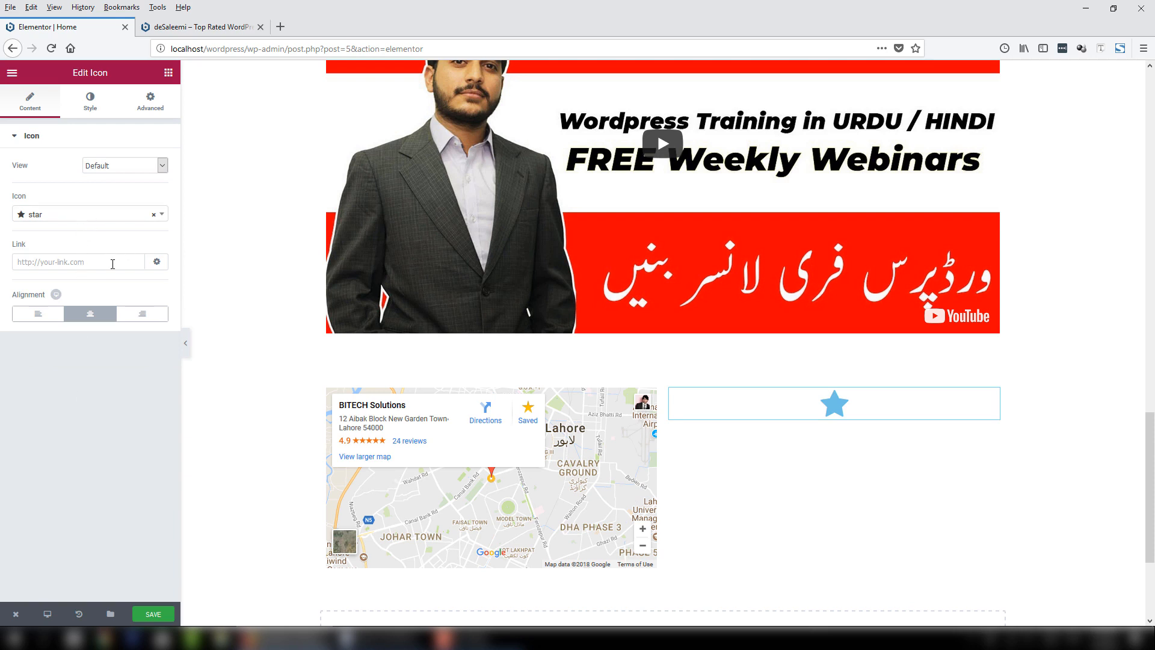
{"action": "left_click", "coordinate": [75, 269]}
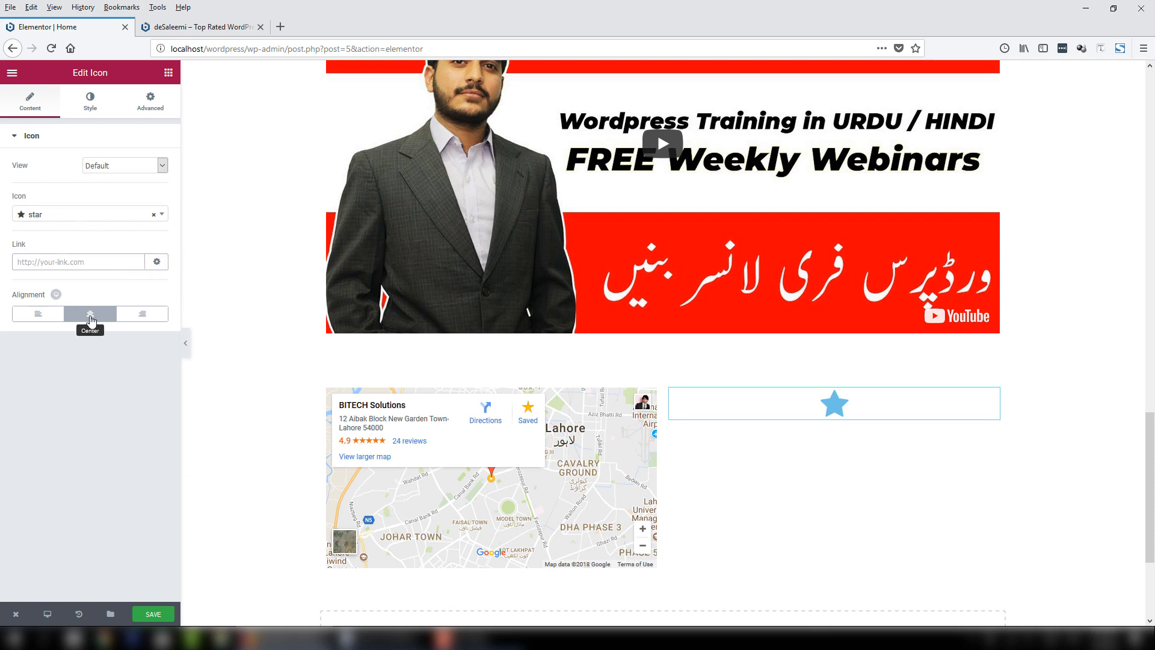
{"action": "left_click", "coordinate": [36, 313]}
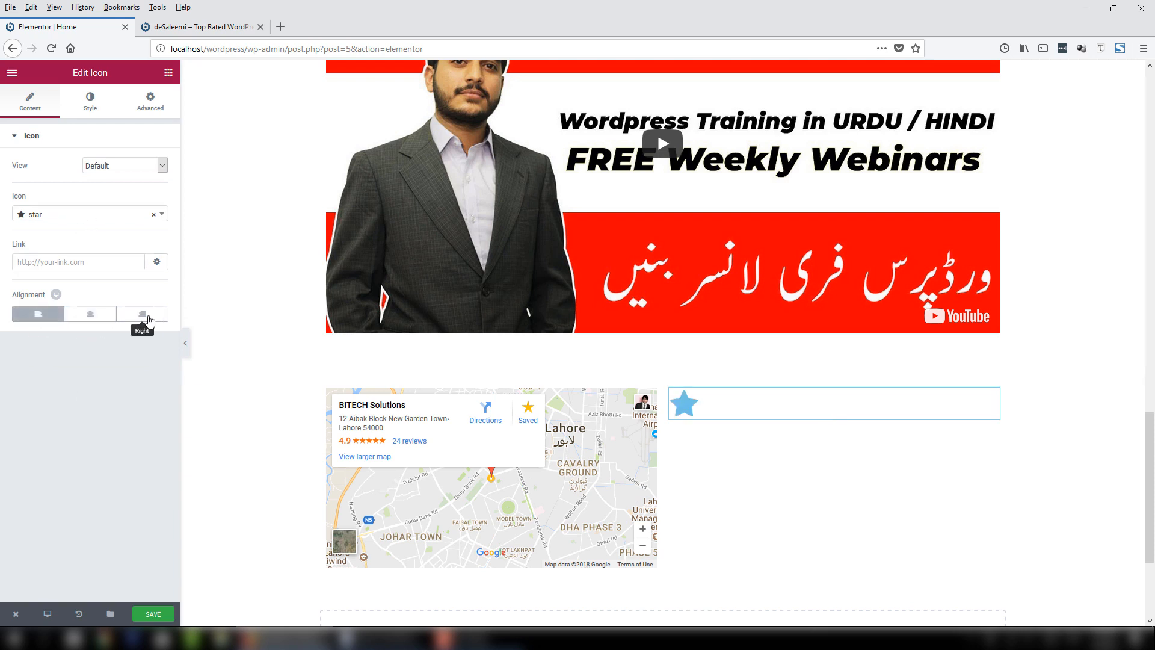
{"action": "left_click", "coordinate": [145, 314]}
{"action": "left_click", "coordinate": [89, 314]}
Style the star icon with a dark grey primary color, size 161 and a rotation of 85.
{"action": "left_click", "coordinate": [90, 101]}
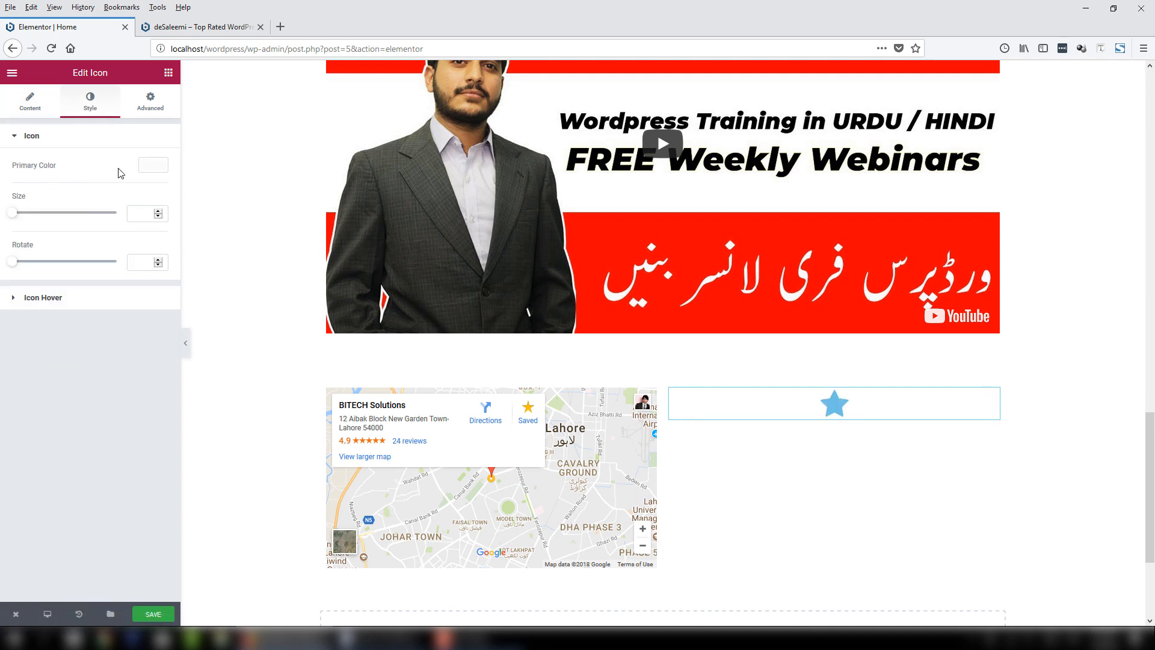
{"action": "left_click", "coordinate": [152, 164]}
{"action": "left_click", "coordinate": [109, 304]}
{"action": "left_click", "coordinate": [83, 395]}
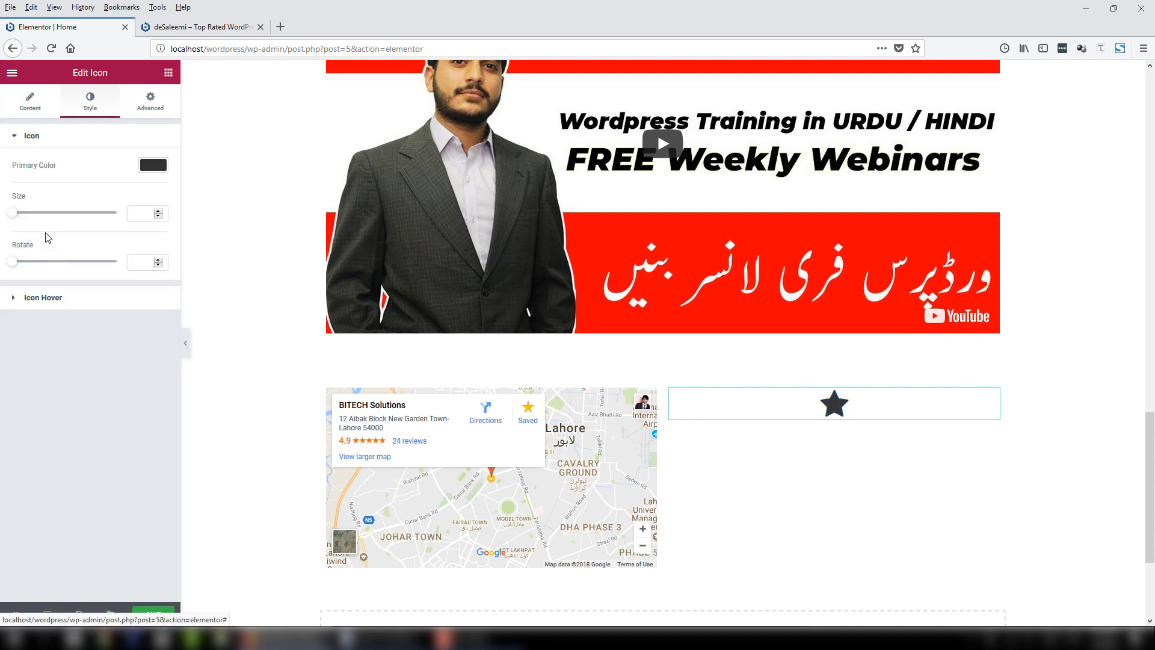
{"action": "mouse_move", "coordinate": [34, 217]}
{"action": "left_mouse_down"}
{"action": "mouse_move", "coordinate": [80, 216]}
{"action": "mouse_move", "coordinate": [12, 216]}
{"action": "left_mouse_up"}
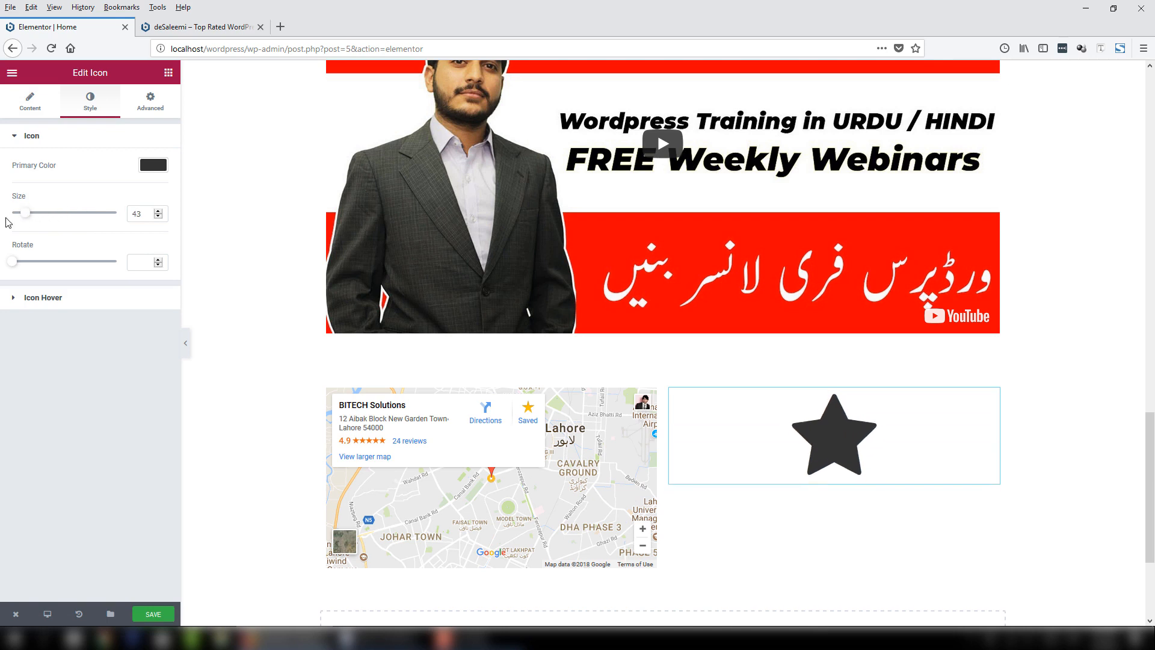
{"action": "left_click", "coordinate": [67, 213]}
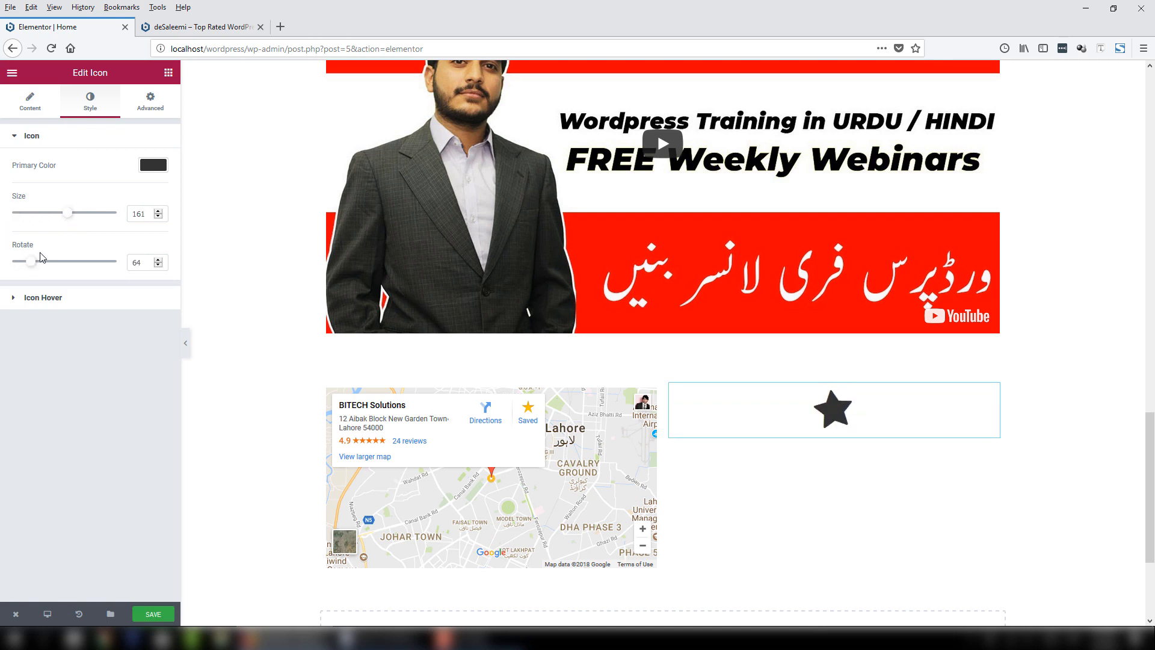
{"action": "mouse_move", "coordinate": [33, 261]}
{"action": "left_mouse_down"}
{"action": "mouse_move", "coordinate": [113, 262]}
{"action": "mouse_move", "coordinate": [37, 265]}
{"action": "left_mouse_up"}
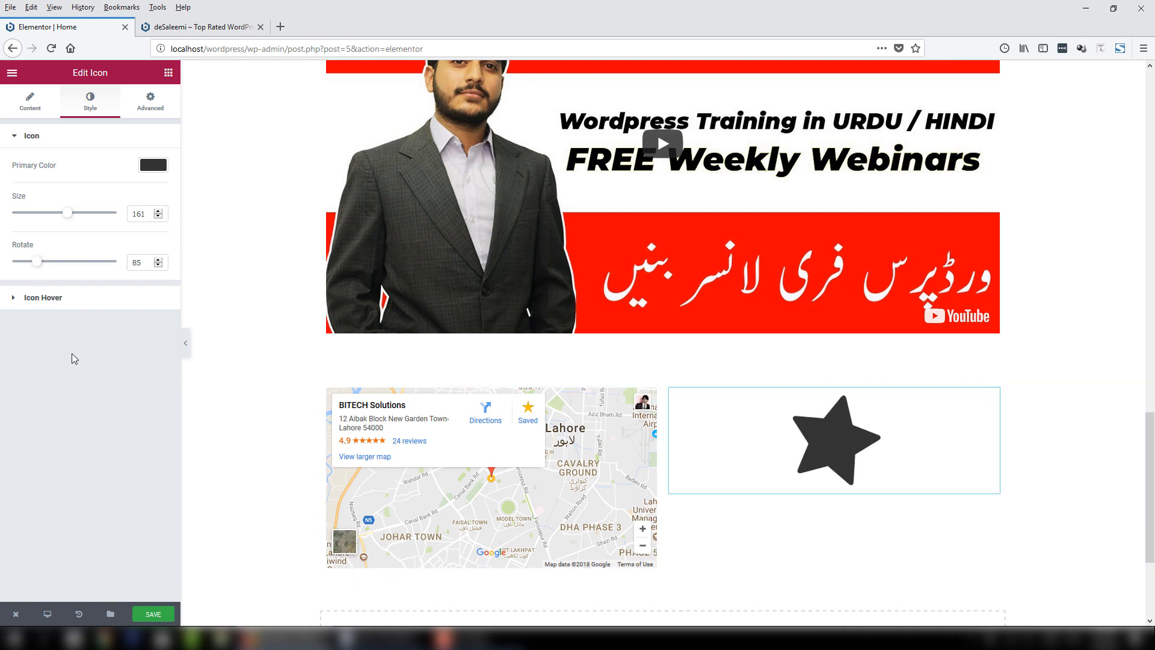
Give the star icon a light blue hover color and the Pulse hover animation.
{"action": "left_click", "coordinate": [82, 299]}
{"action": "left_click", "coordinate": [153, 196]}
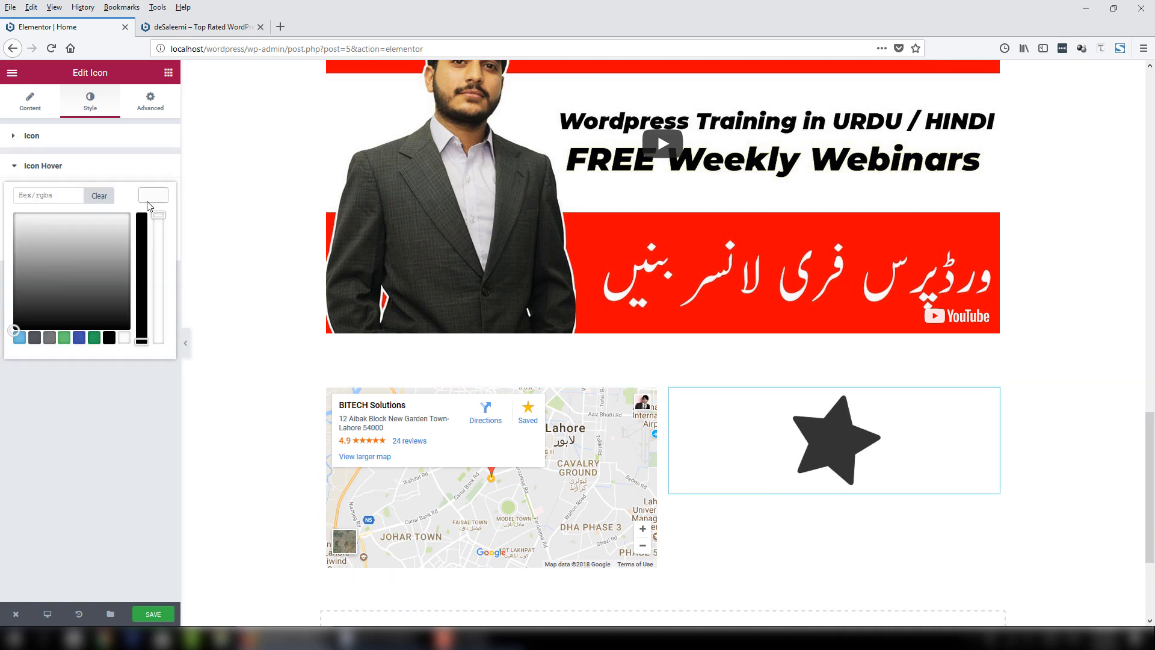
{"action": "left_click", "coordinate": [20, 338]}
{"action": "left_click", "coordinate": [25, 407]}
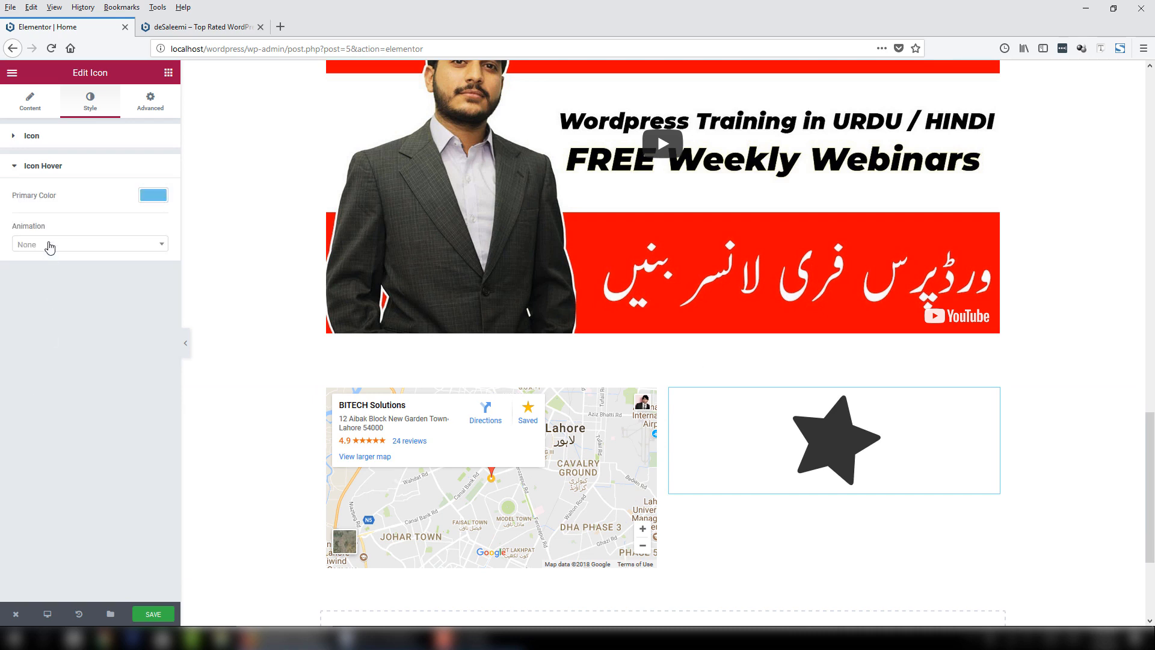
{"action": "left_click", "coordinate": [46, 244]}
{"action": "left_click", "coordinate": [42, 312]}
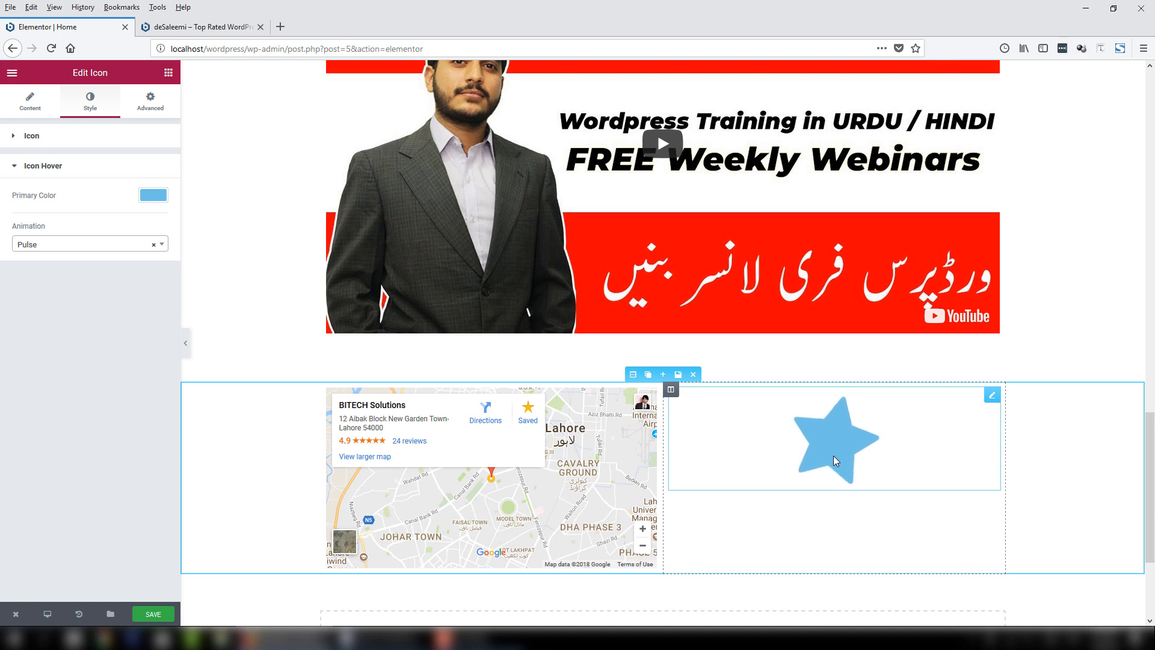
Try the Push and Bounce In hover animations on the star icon and look over its advanced settings.
{"action": "left_click", "coordinate": [91, 245]}
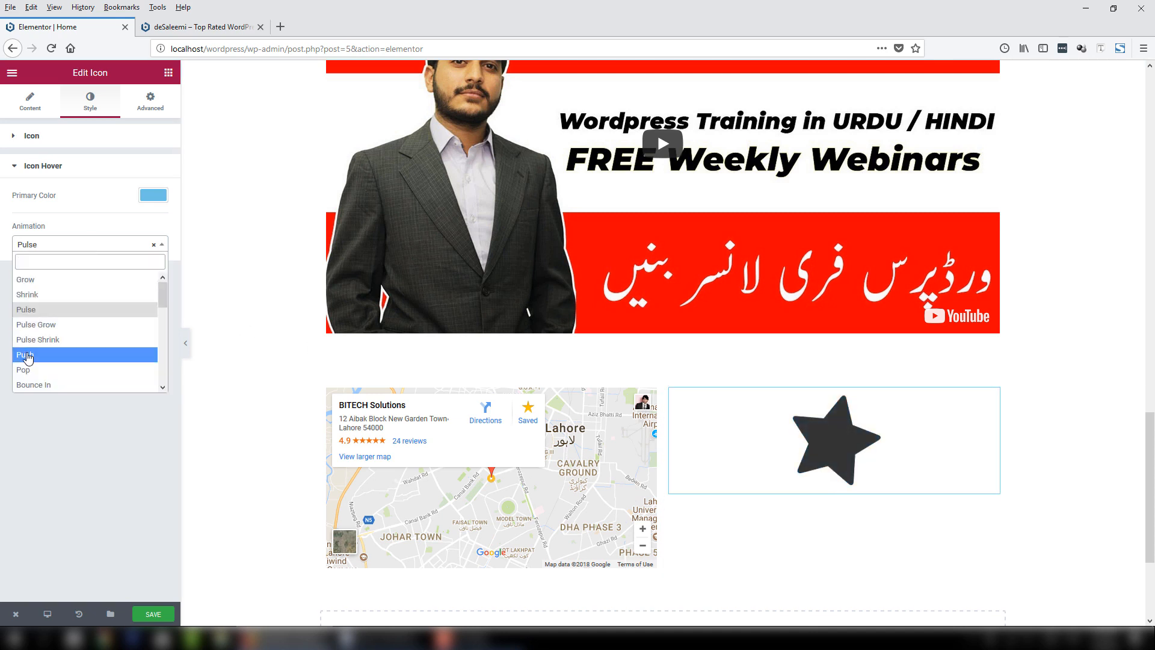
{"action": "left_click", "coordinate": [28, 356]}
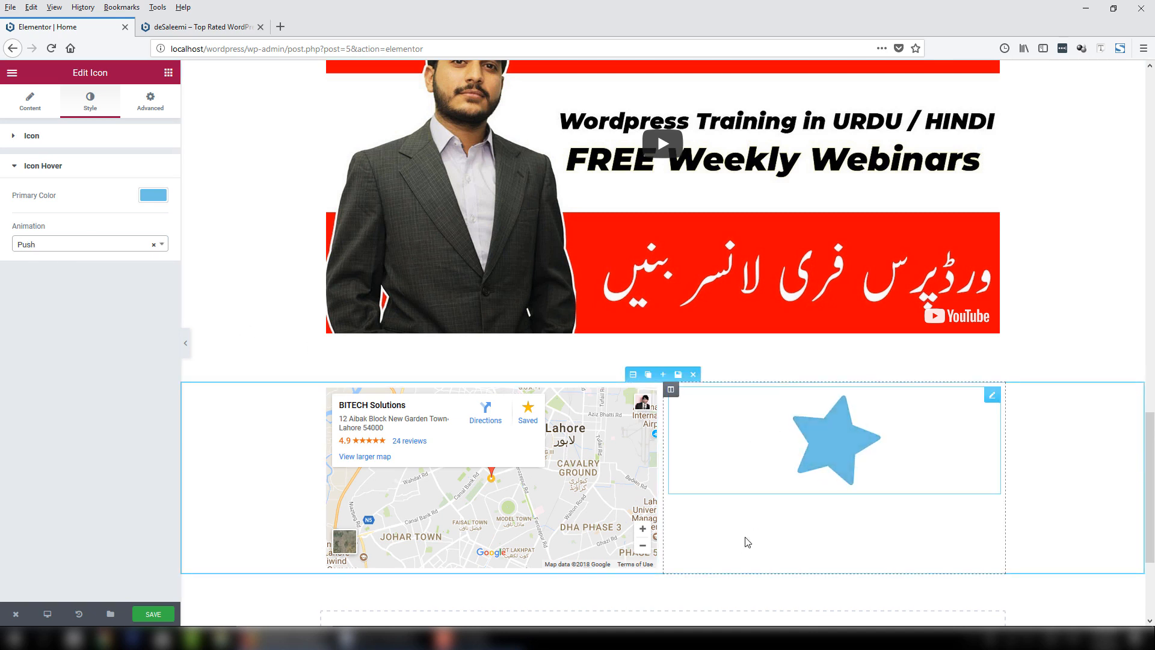
{"action": "left_click", "coordinate": [106, 245]}
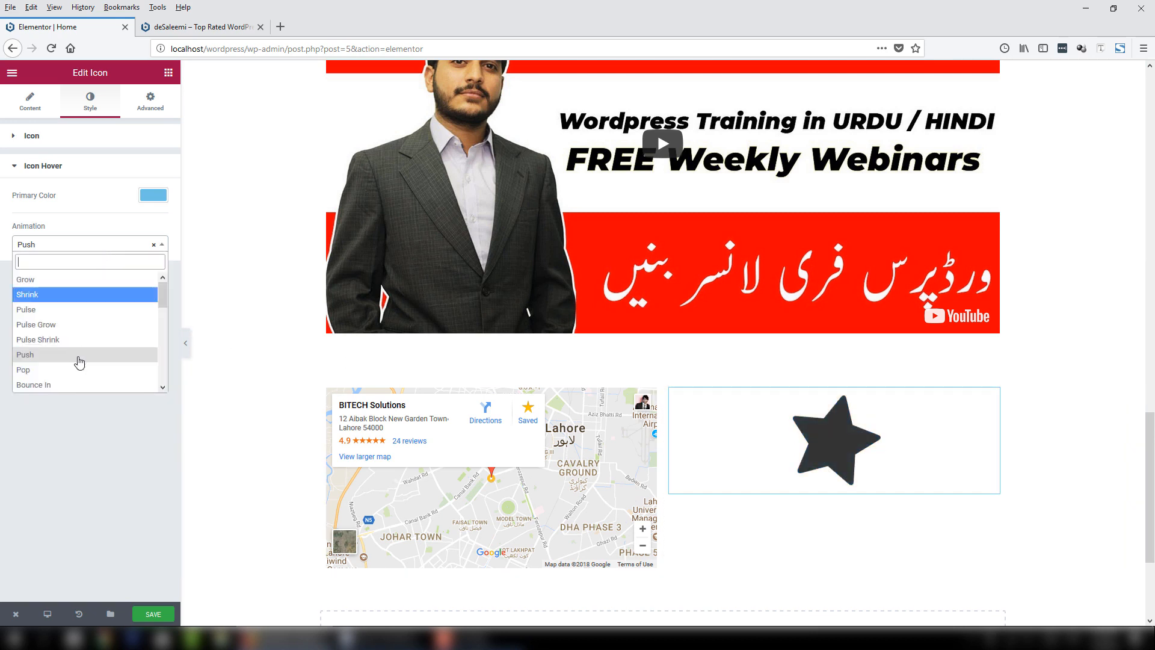
{"action": "left_click", "coordinate": [66, 384]}
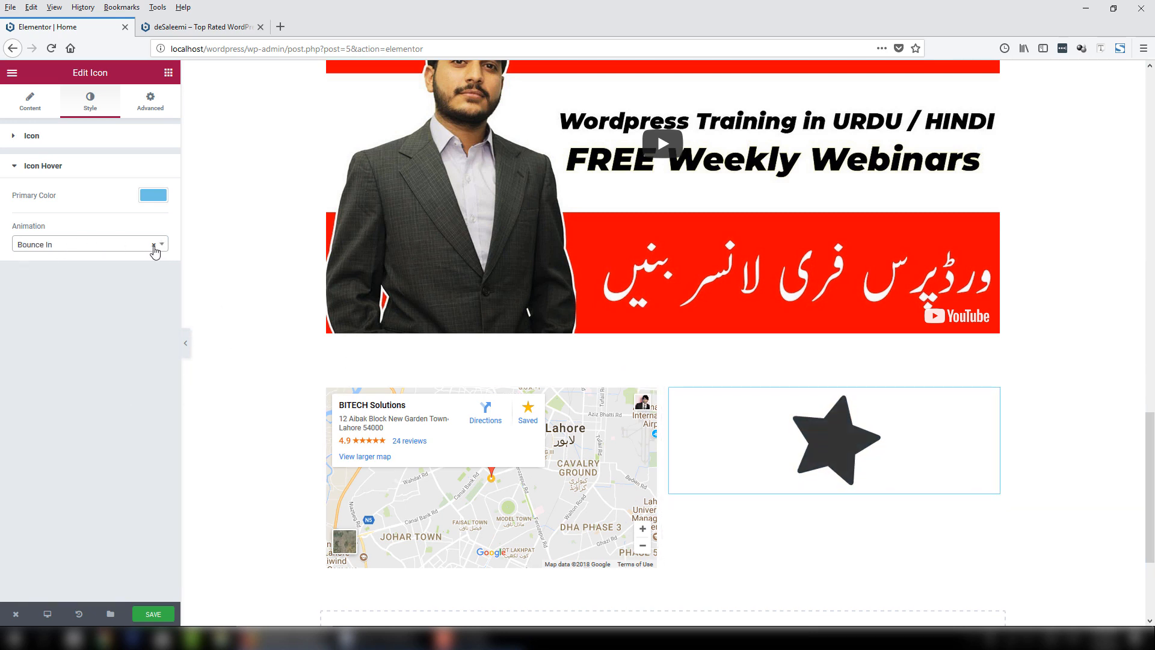
{"action": "left_click", "coordinate": [154, 246]}
{"action": "left_click", "coordinate": [148, 104]}
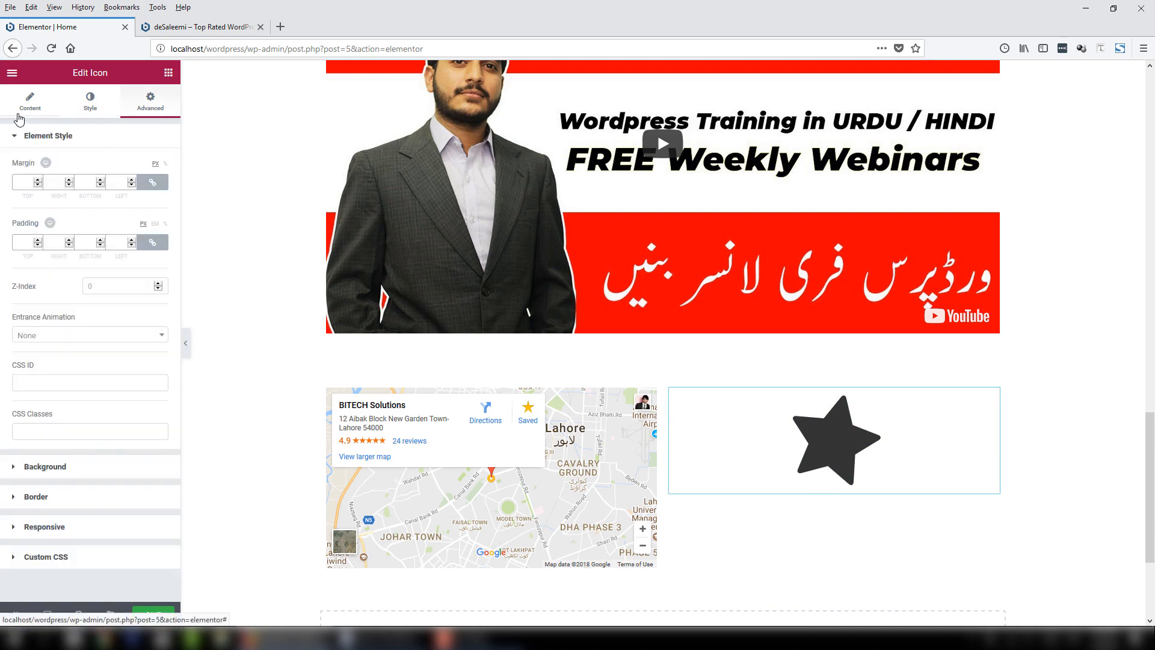
{"action": "left_click", "coordinate": [24, 109]}
Add an Image Box widget below the star icon and delete the star icon from the column.
{"action": "left_click", "coordinate": [168, 73]}
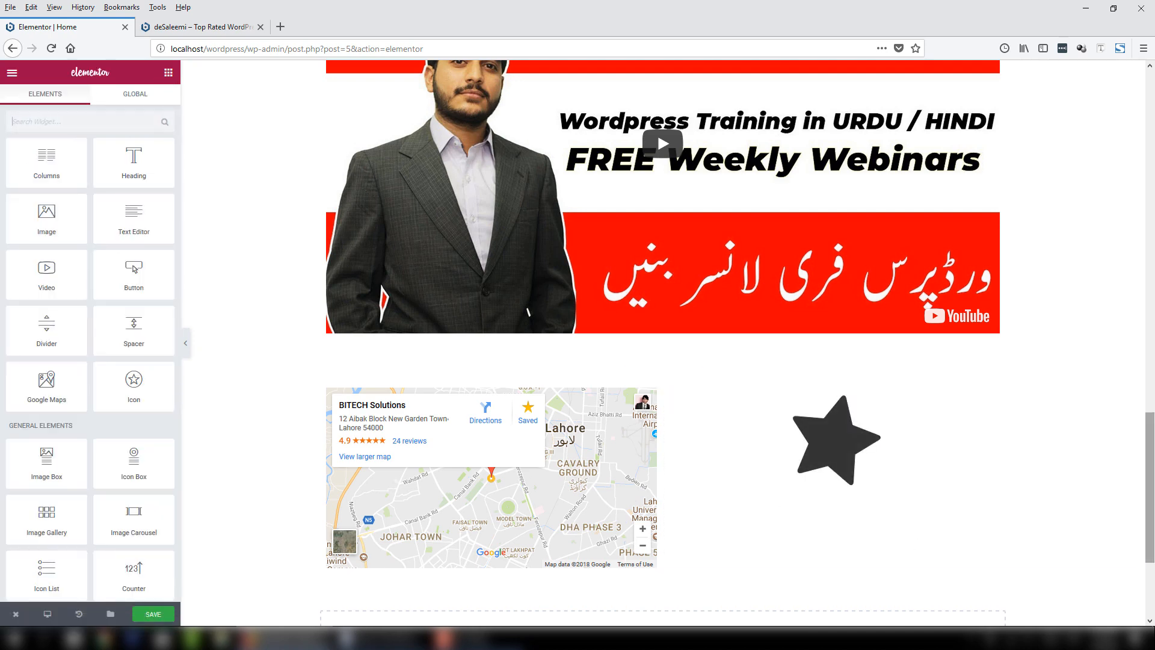
{"action": "scroll", "coordinate": [661, 319], "scroll_direction": "down", "scroll_amount": 3}
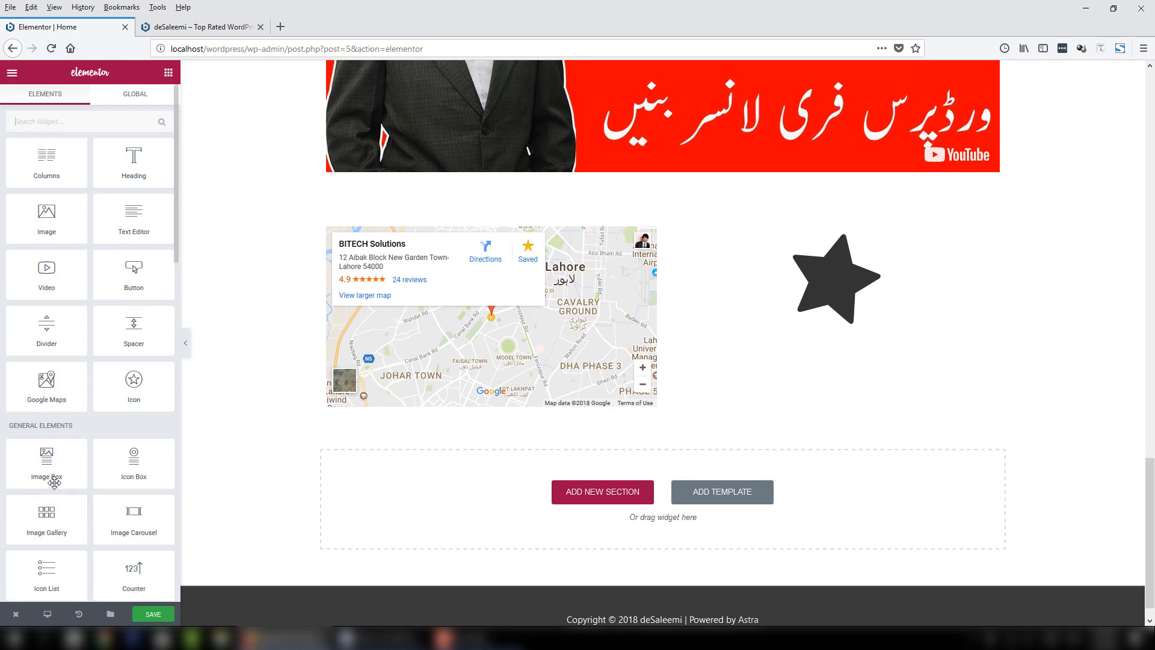
{"action": "left_click_drag", "start_coordinate": [52, 473], "coordinate": [864, 326]}
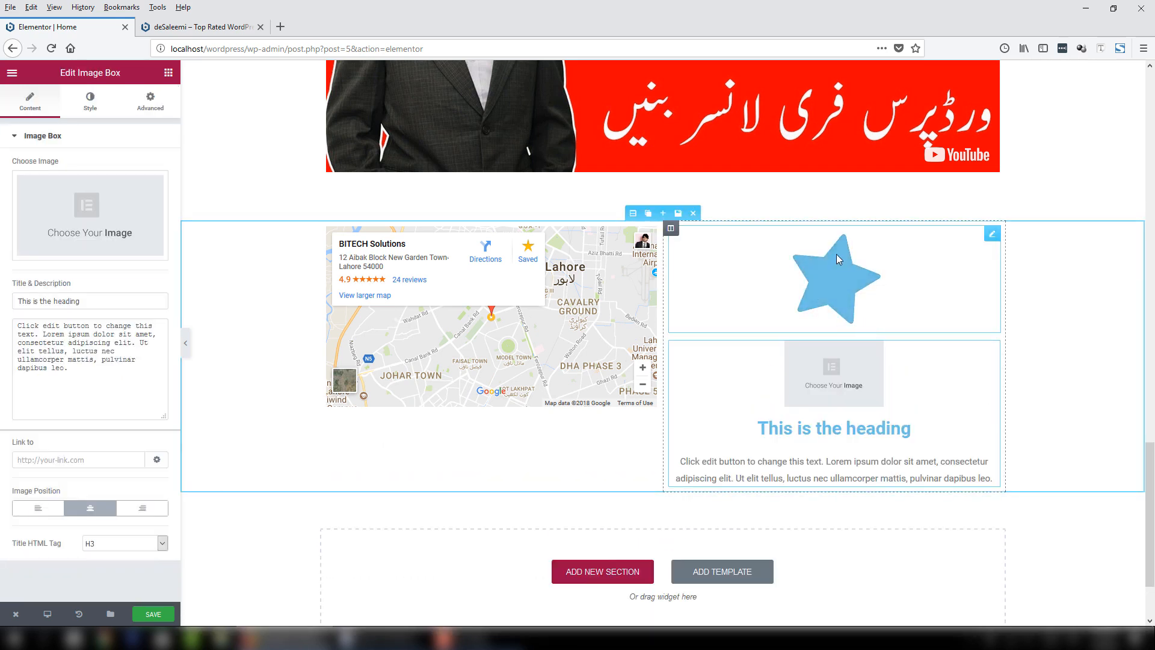
{"action": "left_click", "coordinate": [960, 233]}
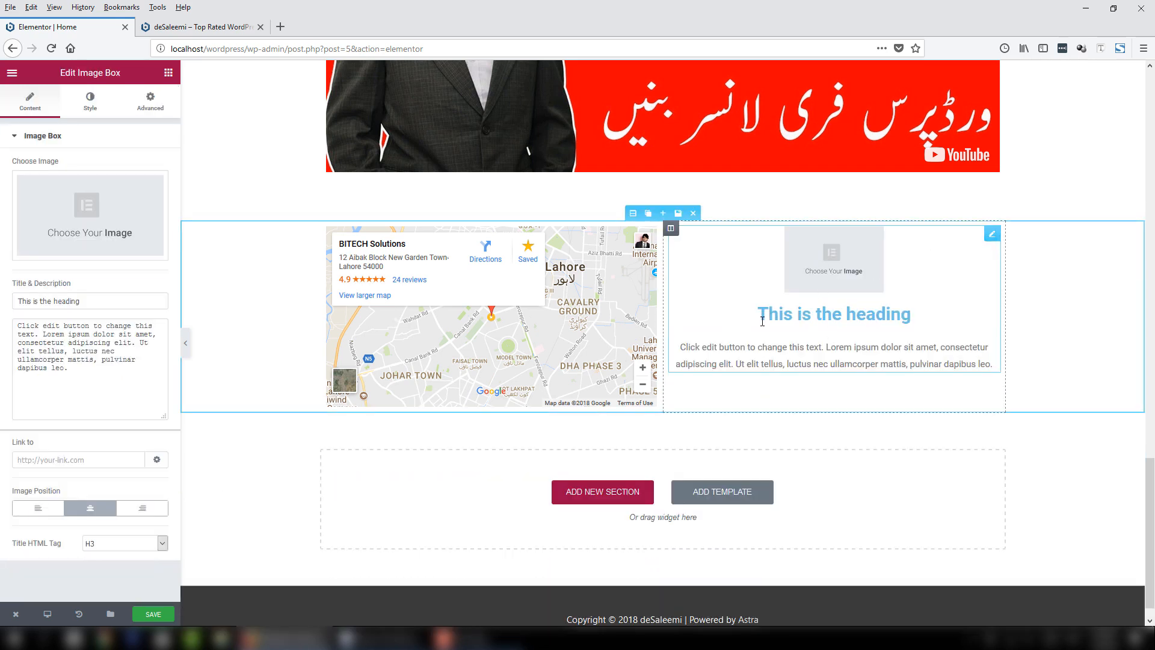
Compare the Services section with the new image box and examine the box's title, description and link fields.
{"action": "left_click_drag", "start_coordinate": [1150, 522], "coordinate": [1152, 341]}
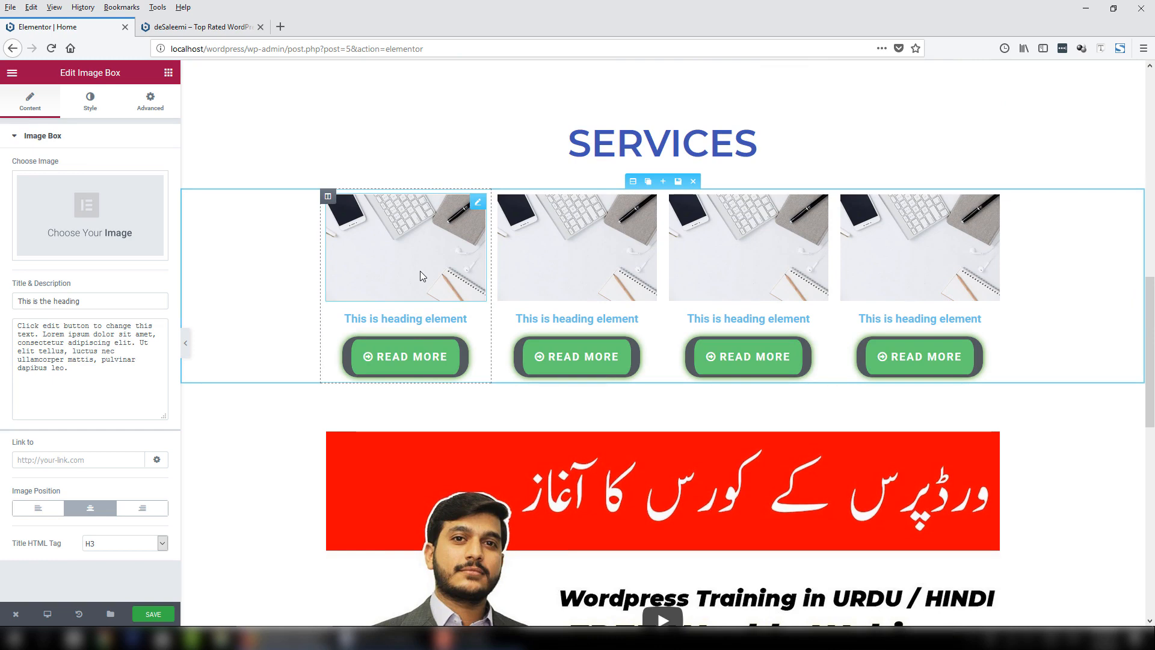
{"action": "scroll", "coordinate": [908, 213], "scroll_direction": "down", "scroll_amount": 10}
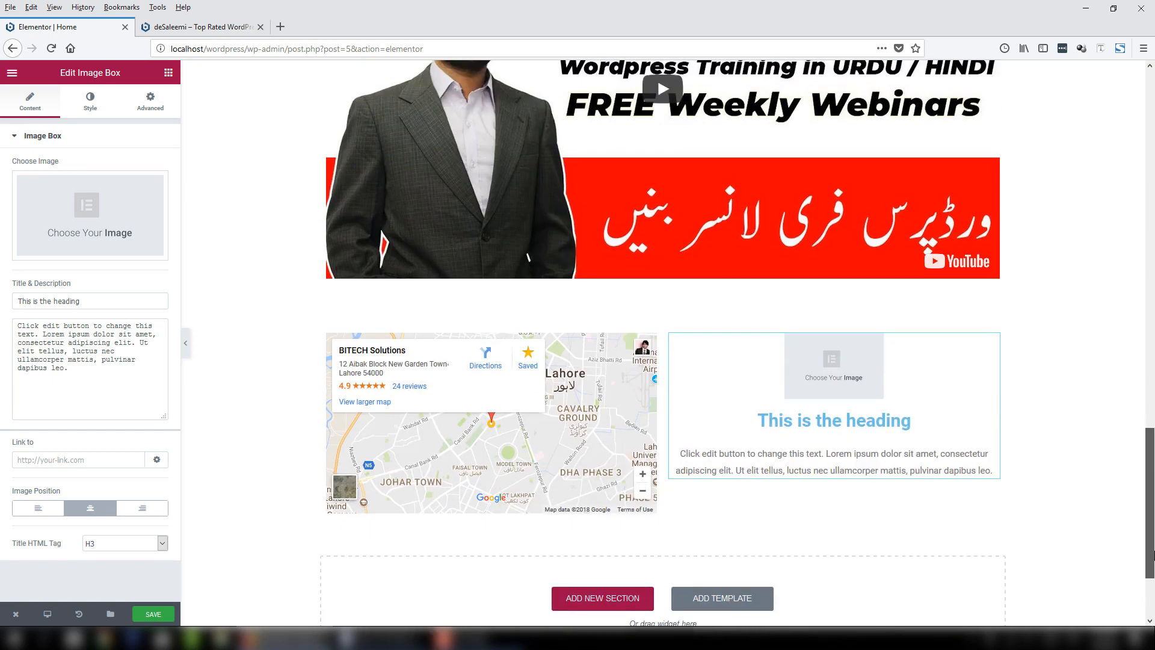
{"action": "left_click", "coordinate": [853, 388]}
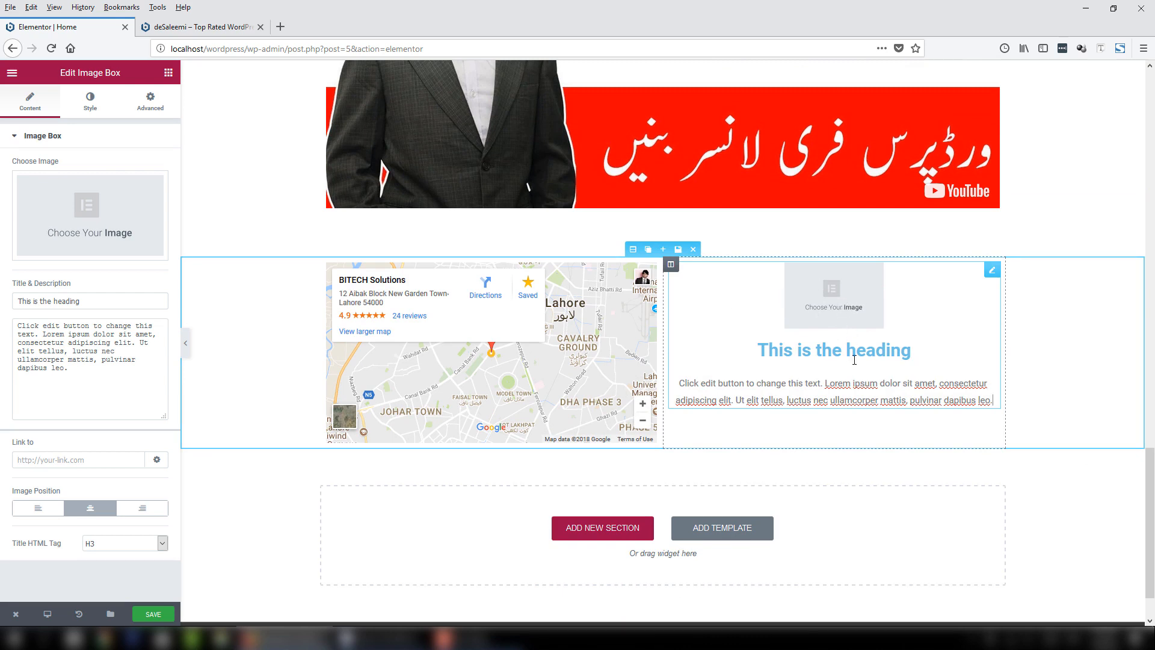
{"action": "left_click", "coordinate": [873, 350]}
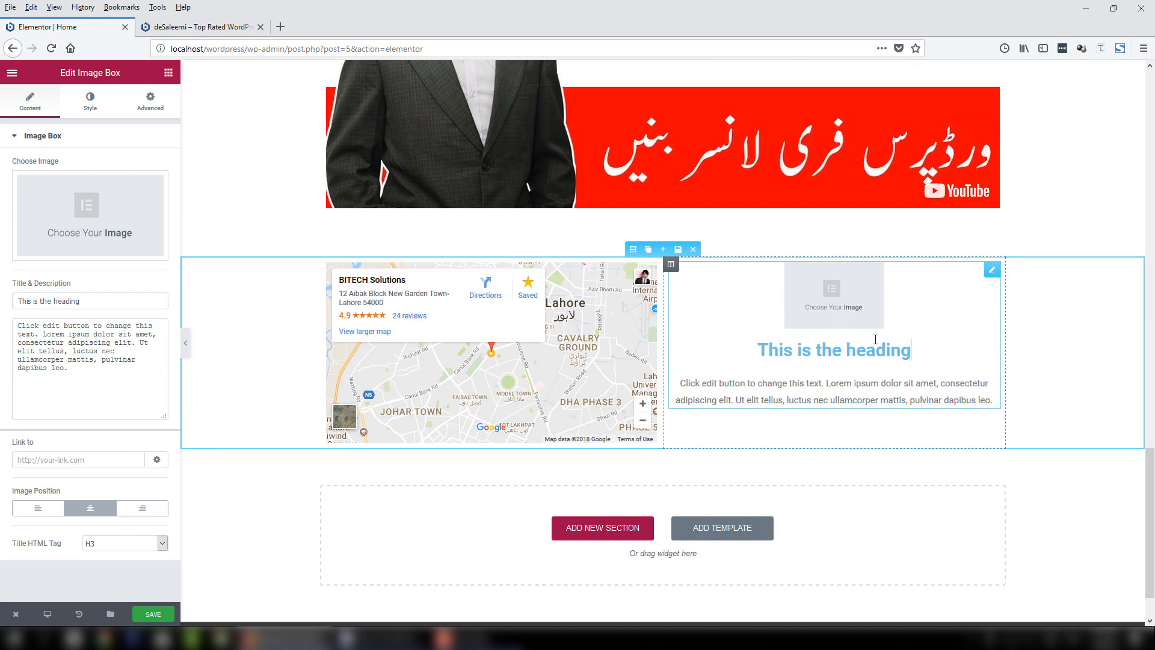
{"action": "left_click", "coordinate": [862, 383]}
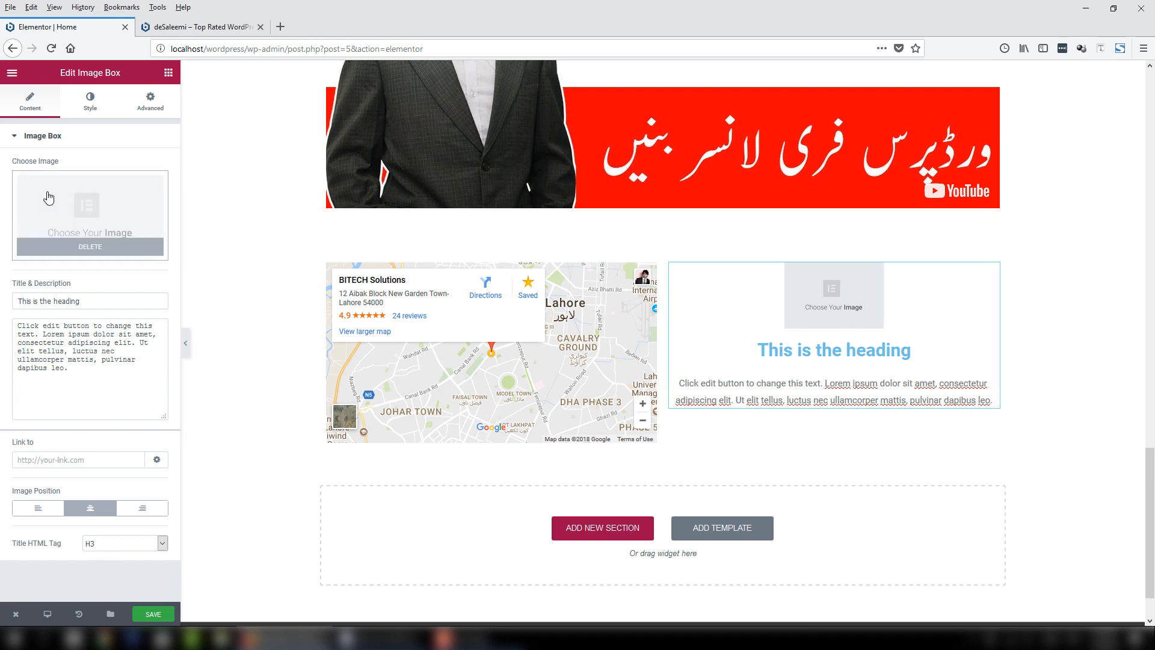
{"action": "left_click", "coordinate": [58, 303]}
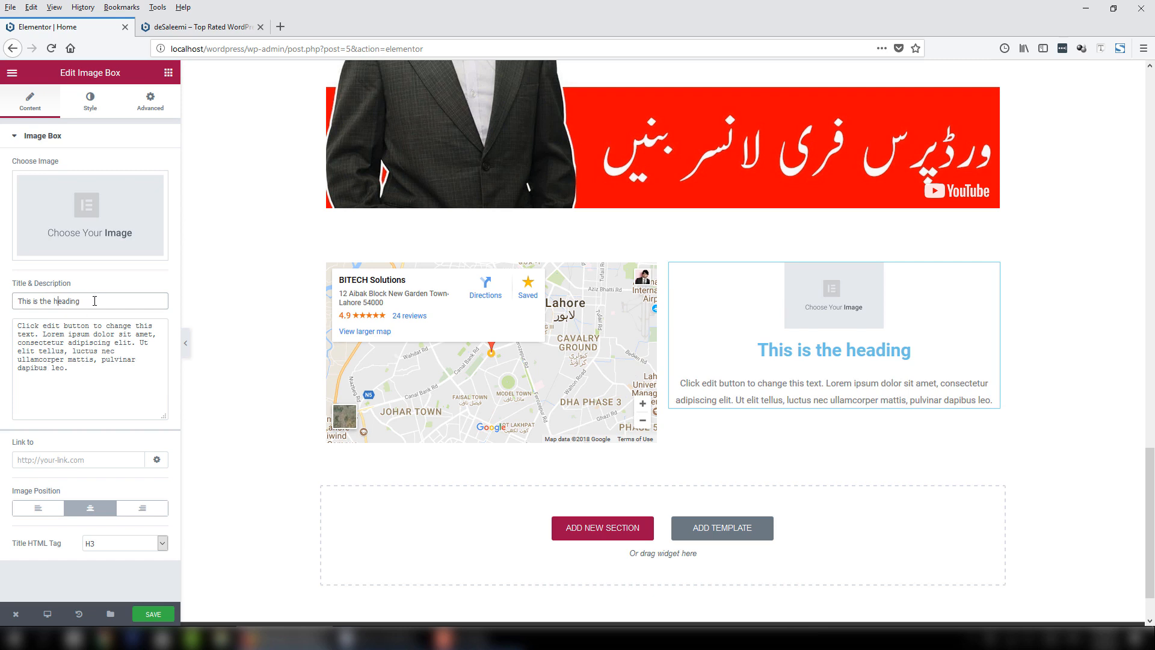
{"action": "left_click_drag", "start_coordinate": [95, 301], "coordinate": [12, 299]}
{"action": "left_click_drag", "start_coordinate": [108, 376], "coordinate": [1, 291]}
{"action": "left_click", "coordinate": [120, 461]}
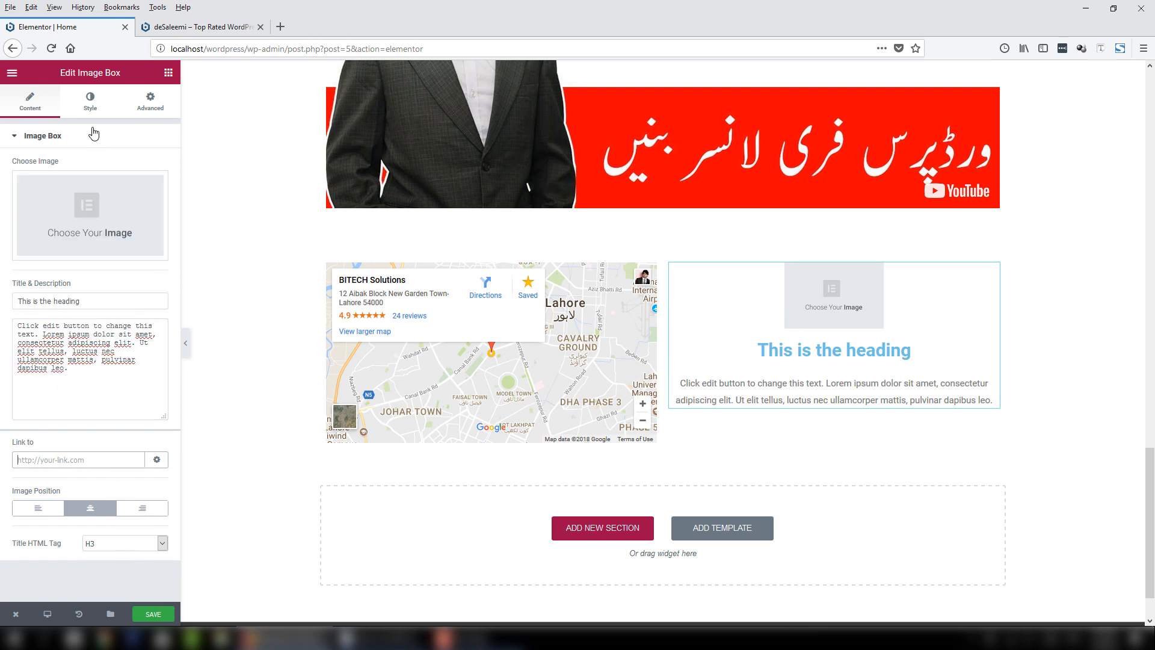
Set the image box's image spacing to 20 and its image size to 52, keeping the opacity at 1.
{"action": "left_click", "coordinate": [128, 546]}
{"action": "left_click", "coordinate": [128, 546]}
{"action": "left_click", "coordinate": [89, 102]}
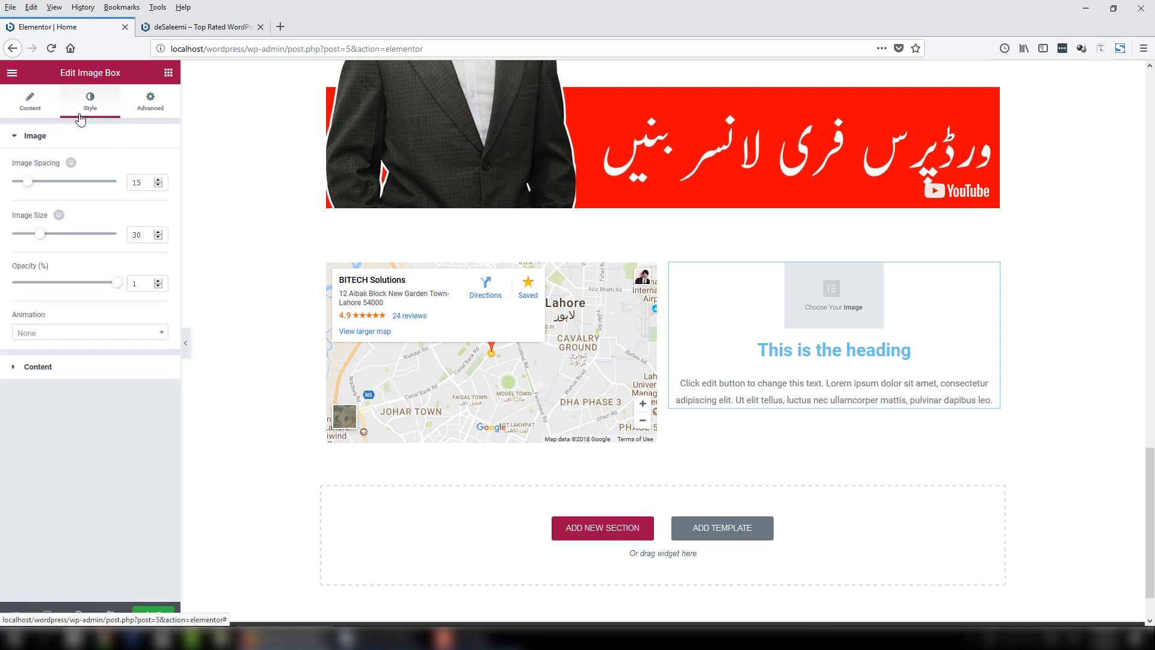
{"action": "left_click_drag", "start_coordinate": [29, 182], "coordinate": [34, 182]}
{"action": "left_click_drag", "start_coordinate": [41, 233], "coordinate": [64, 234]}
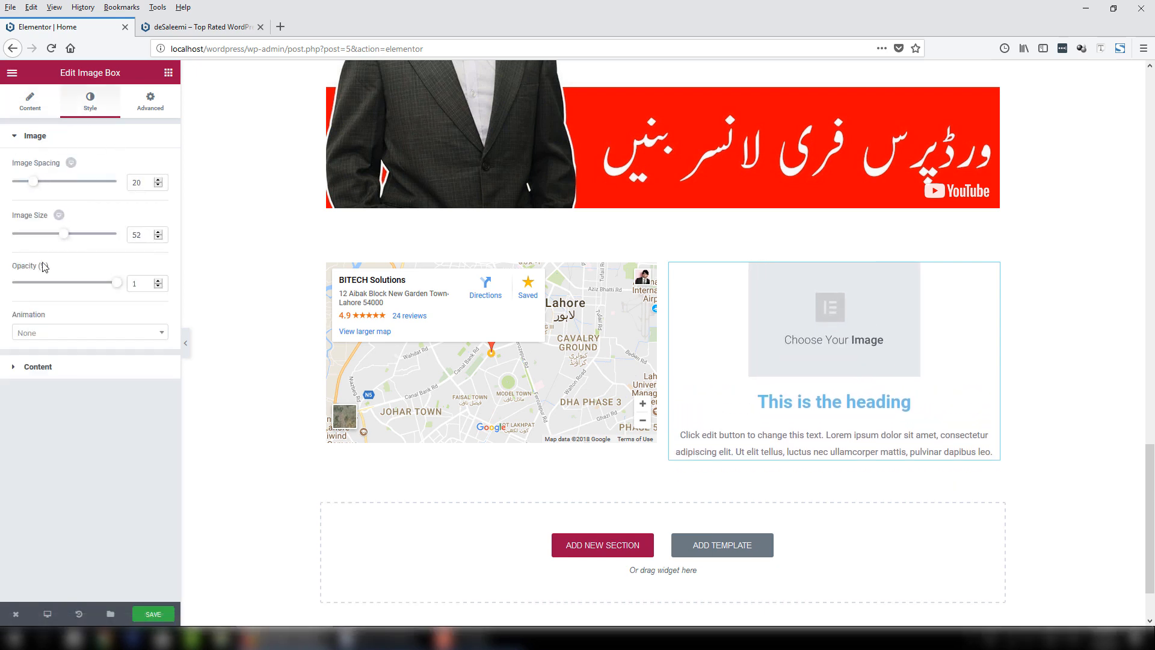
{"action": "left_click_drag", "start_coordinate": [117, 285], "coordinate": [169, 294]}
Set the image box's title spacing to 0 and its content alignment to Center after trying Left, Right and Justified.
{"action": "left_click", "coordinate": [107, 372]}
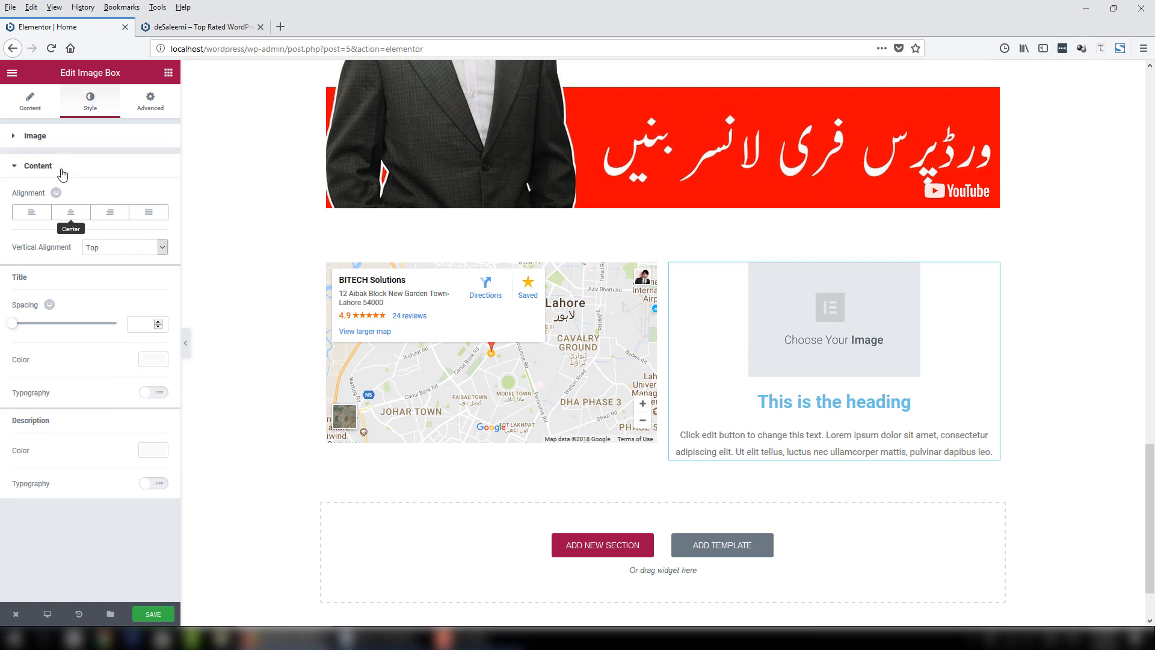
{"action": "mouse_move", "coordinate": [8, 328]}
{"action": "left_mouse_down"}
{"action": "mouse_move", "coordinate": [45, 322]}
{"action": "mouse_move", "coordinate": [6, 334]}
{"action": "left_mouse_up"}
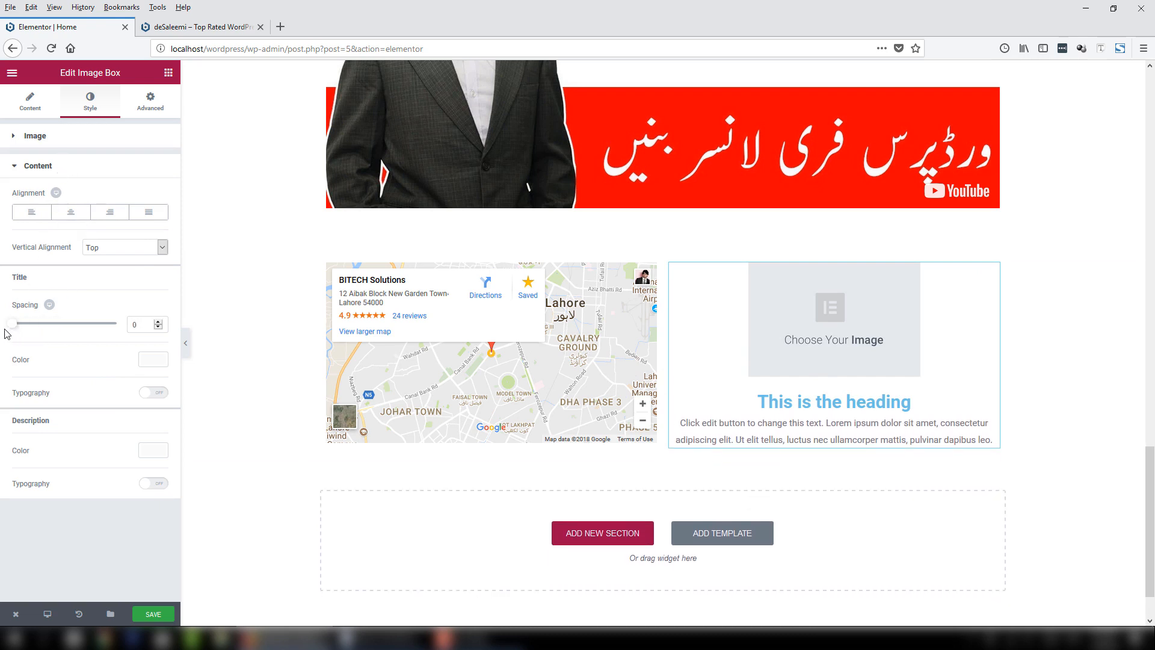
{"action": "left_click", "coordinate": [33, 215]}
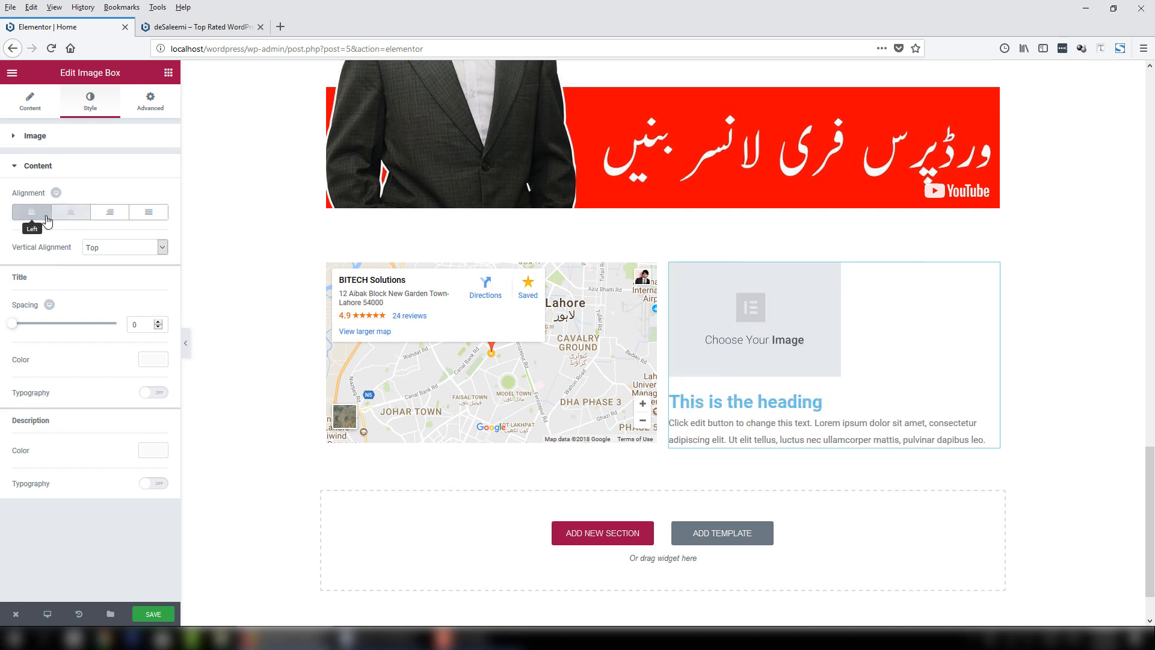
{"action": "left_click", "coordinate": [111, 217]}
{"action": "left_click", "coordinate": [143, 217]}
{"action": "left_click", "coordinate": [70, 217]}
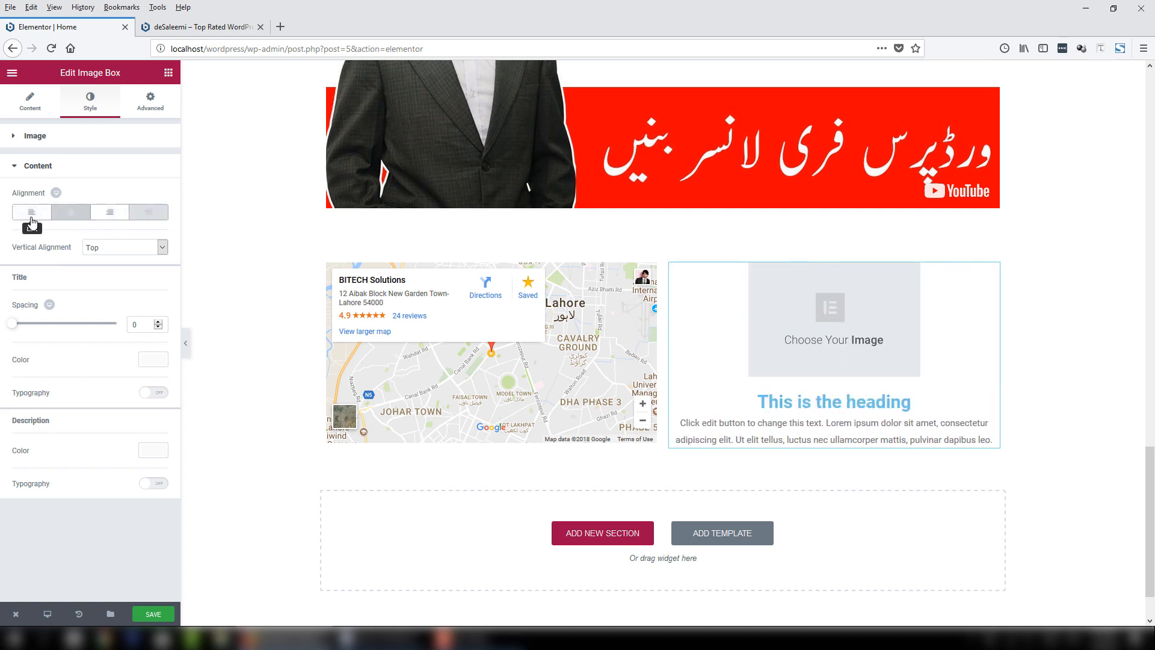
{"action": "left_click", "coordinate": [32, 217]}
{"action": "left_click", "coordinate": [70, 217]}
Set the image box content's vertical alignment to Middle after trying Bottom.
{"action": "left_click", "coordinate": [100, 250]}
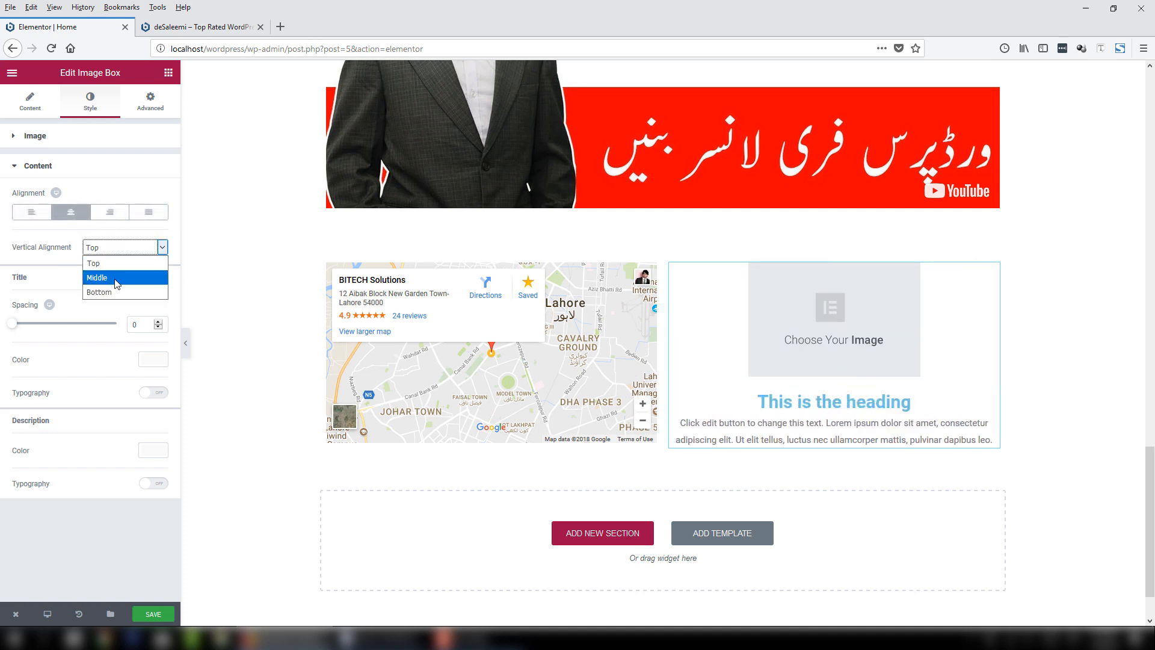
{"action": "left_click", "coordinate": [121, 270]}
{"action": "left_click", "coordinate": [118, 293]}
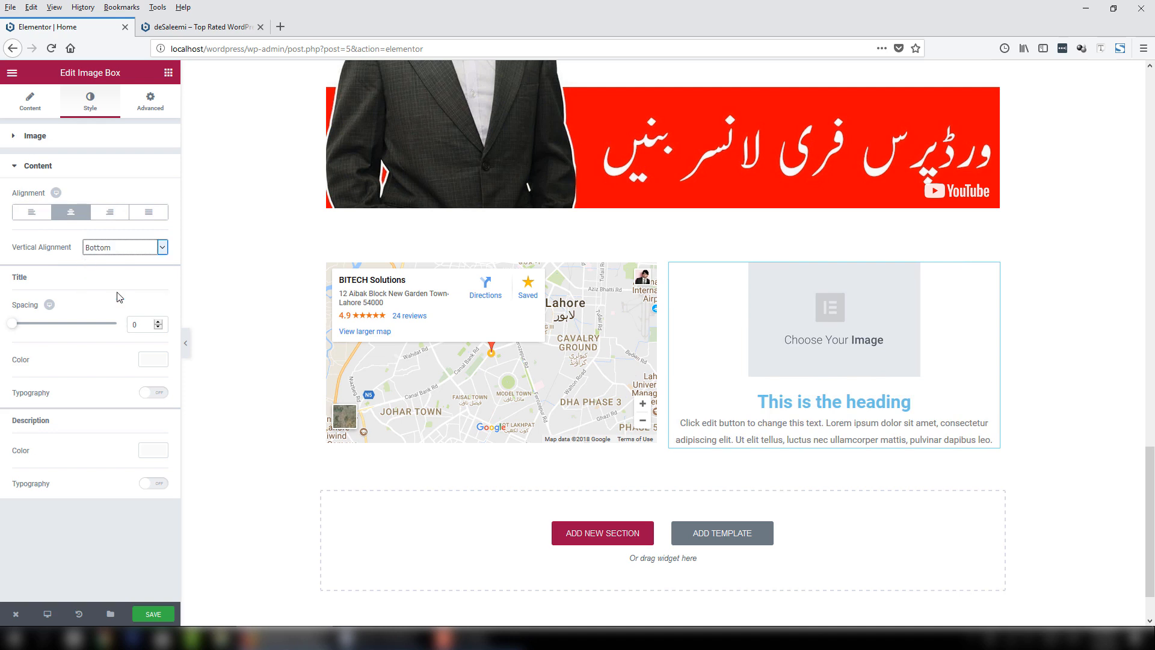
{"action": "left_click", "coordinate": [134, 252]}
{"action": "left_click", "coordinate": [126, 274]}
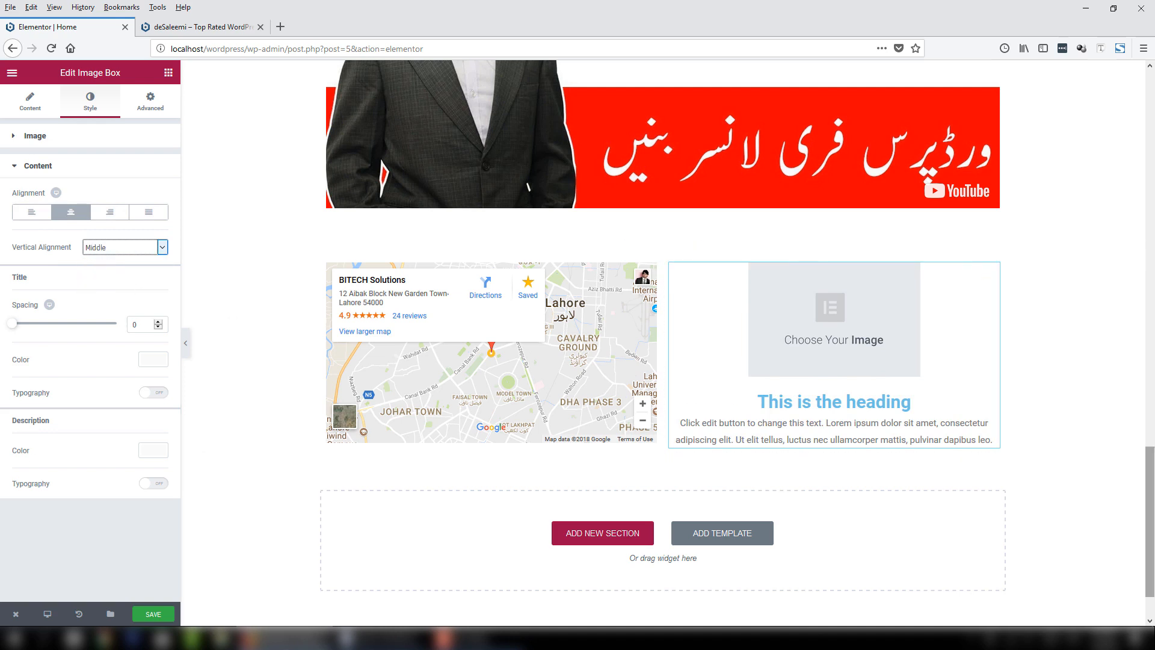
Give the image box's title a dark grey color.
{"action": "scroll", "coordinate": [1150, 540], "scroll_direction": "down", "scroll_amount": 1}
{"action": "left_click", "coordinate": [150, 362]}
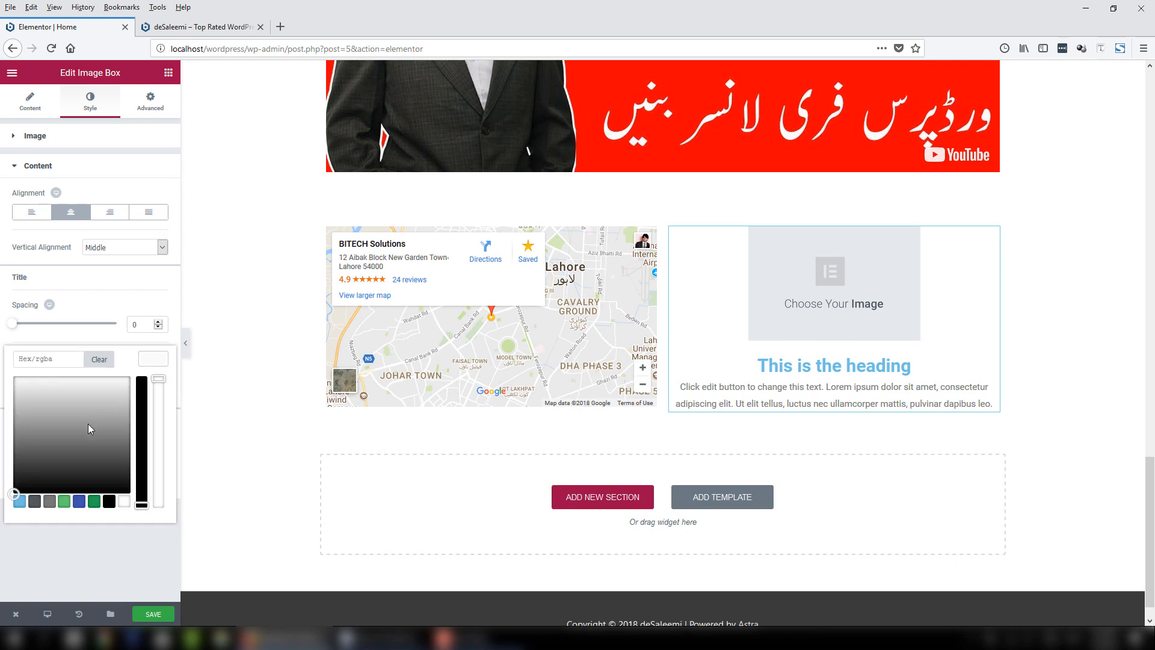
{"action": "mouse_move", "coordinate": [87, 424]}
{"action": "left_mouse_down"}
{"action": "mouse_move", "coordinate": [71, 394]}
{"action": "mouse_move", "coordinate": [83, 410]}
{"action": "left_mouse_up"}
{"action": "left_click", "coordinate": [117, 288]}
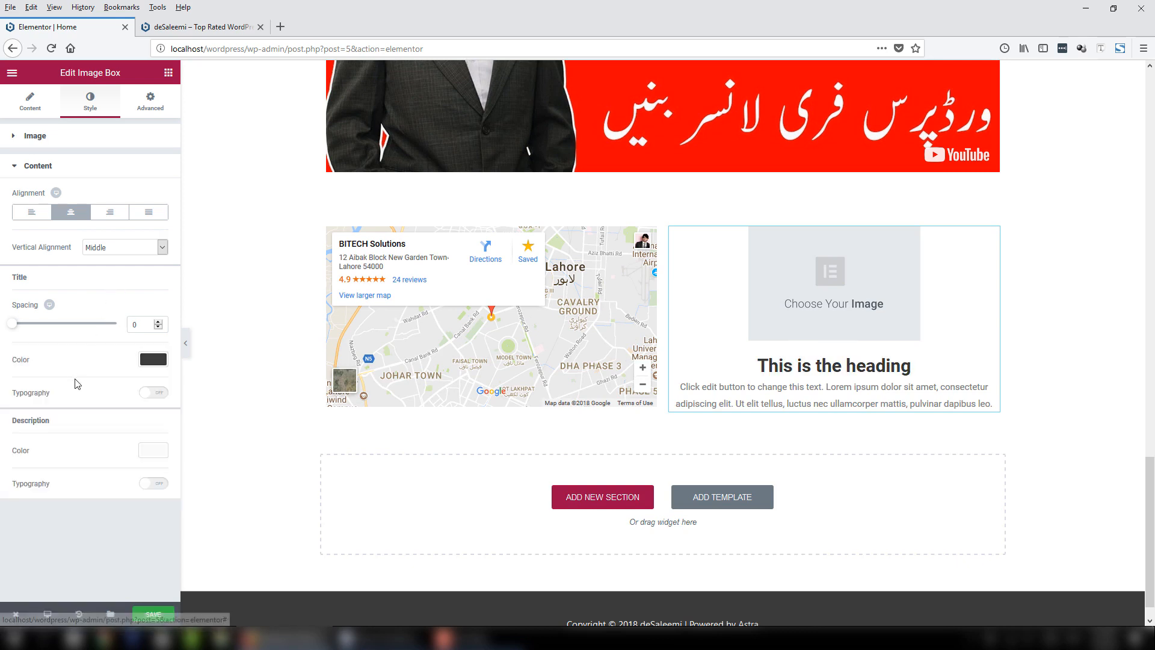
Examine the typography options for the image box's title and description, leaving custom typography off for both.
{"action": "left_click", "coordinate": [154, 392]}
{"action": "scroll", "coordinate": [85, 474], "scroll_direction": "down", "scroll_amount": 2}
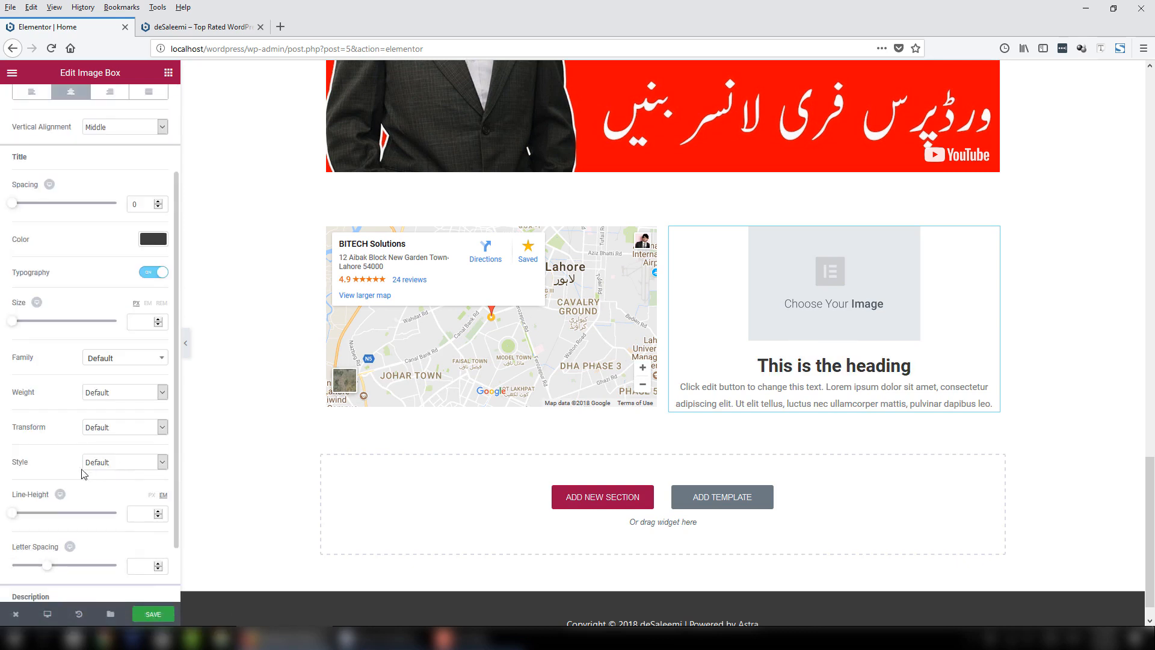
{"action": "left_click", "coordinate": [158, 274]}
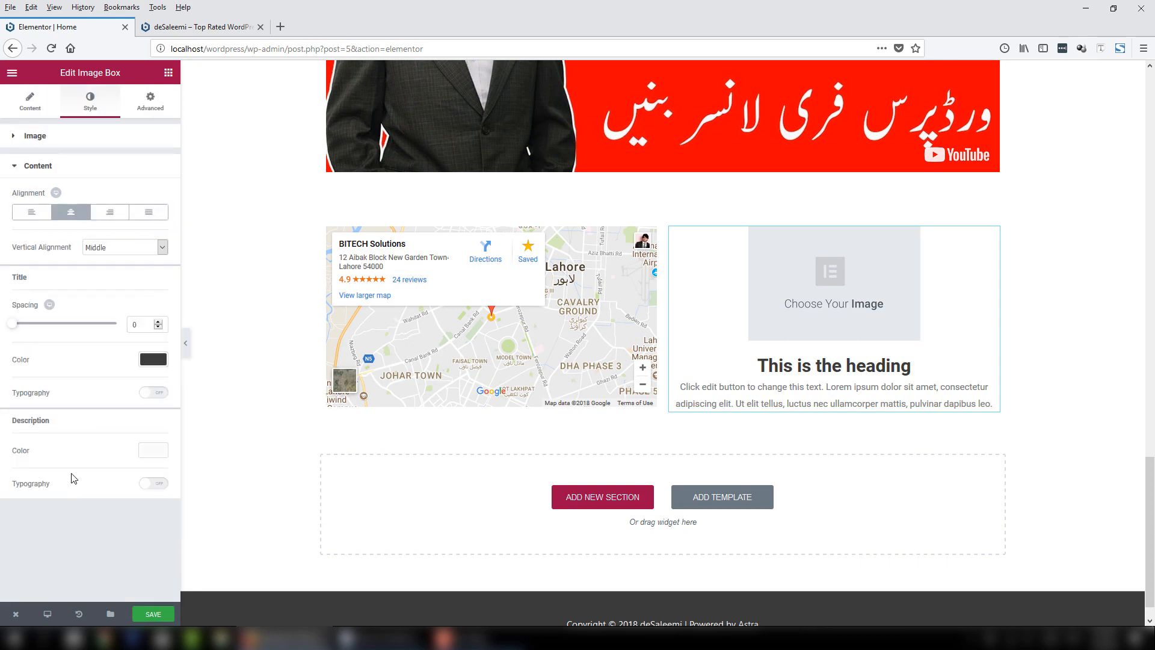
{"action": "left_click", "coordinate": [154, 484]}
{"action": "scroll", "coordinate": [96, 508], "scroll_direction": "down", "scroll_amount": 3}
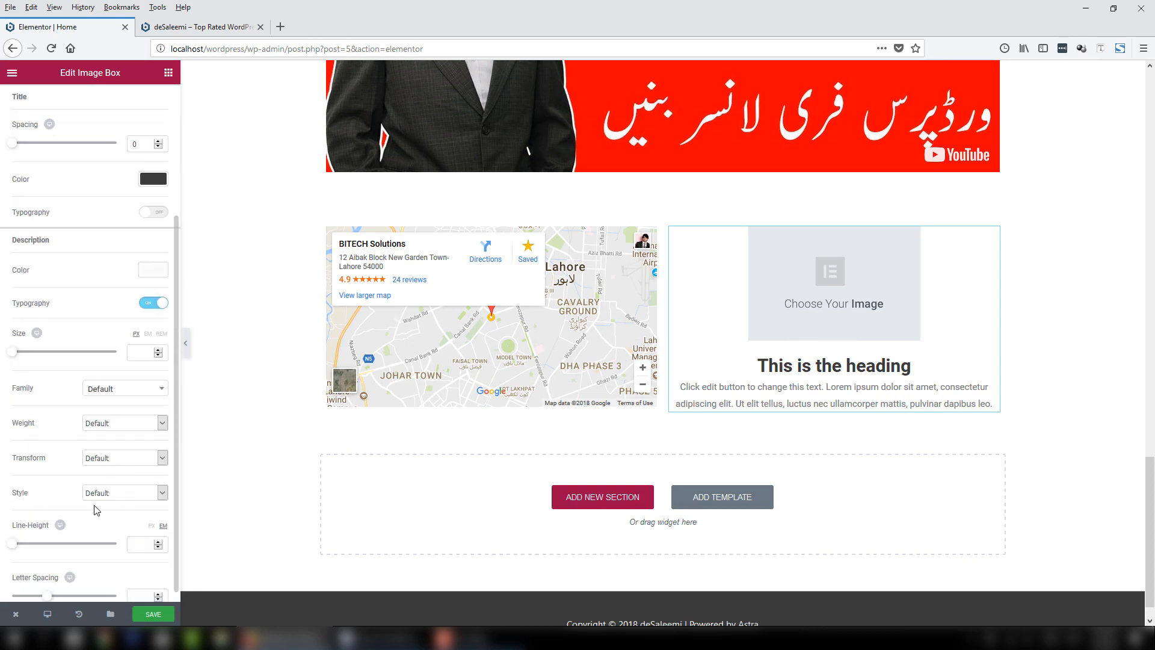
{"action": "left_click", "coordinate": [154, 302]}
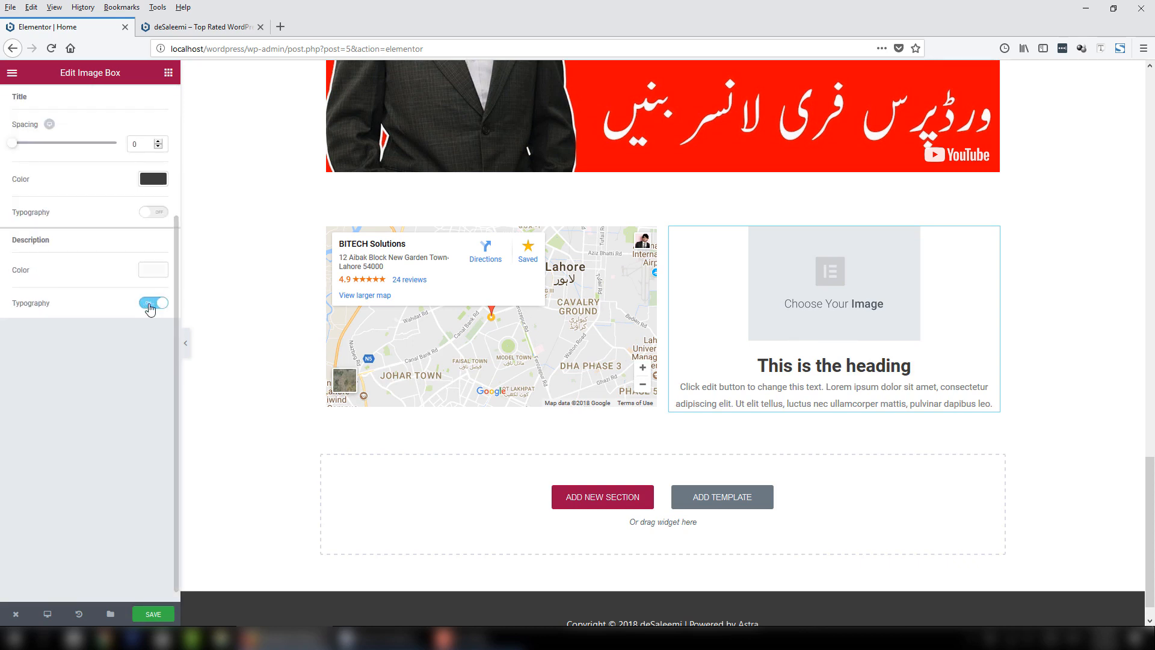
Add a new two-column section below the section with the map and image box.
{"action": "left_click", "coordinate": [168, 73]}
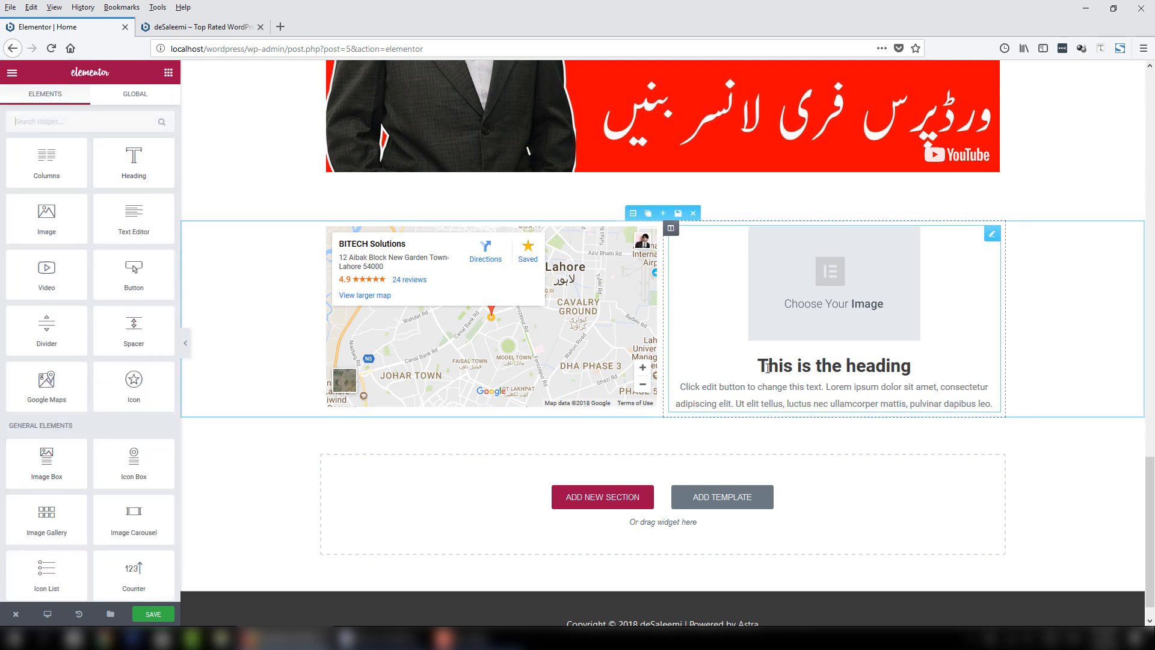
{"action": "left_click_drag", "start_coordinate": [794, 360], "coordinate": [913, 365]}
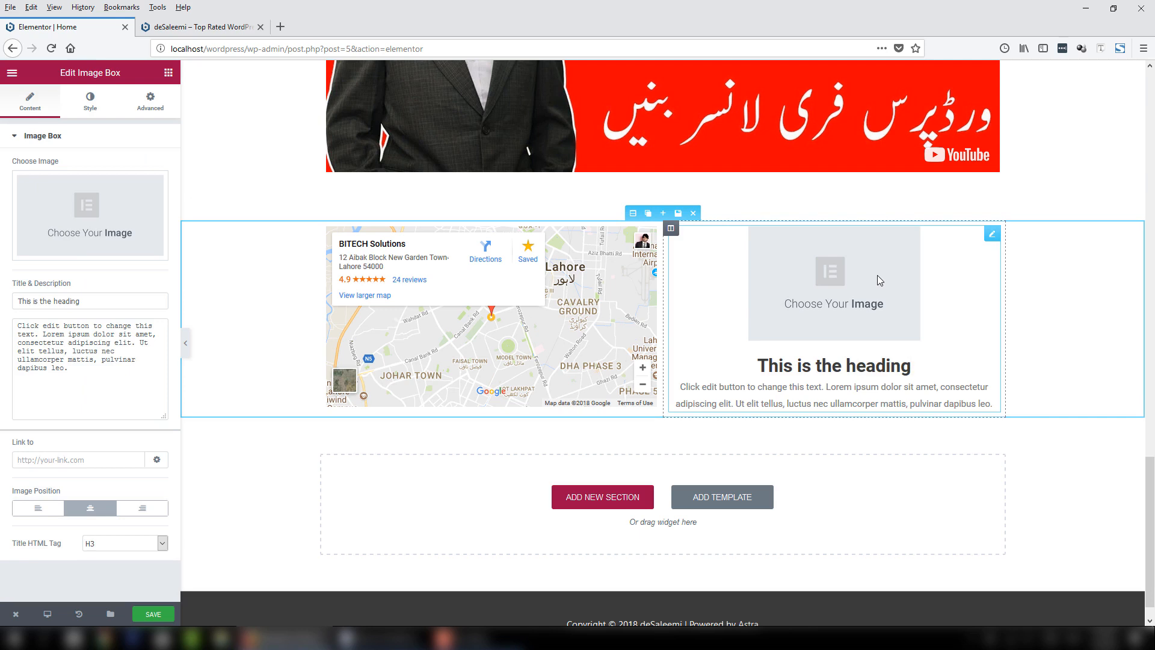
{"action": "left_click", "coordinate": [168, 73]}
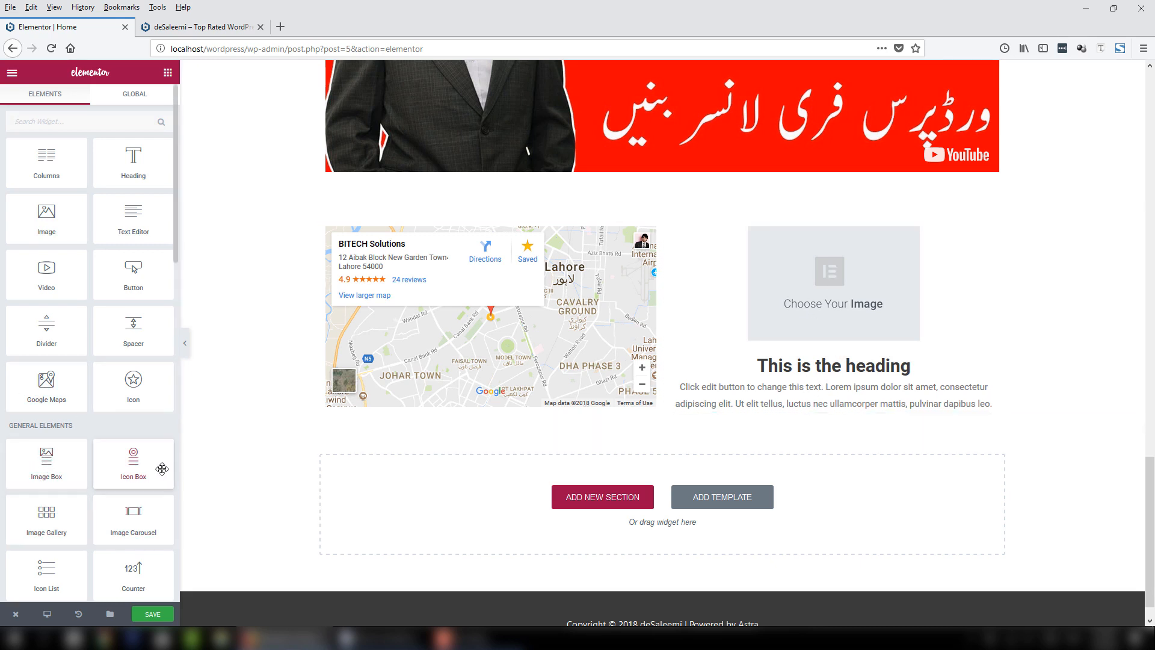
{"action": "scroll", "coordinate": [786, 525], "scroll_direction": "down", "scroll_amount": 1}
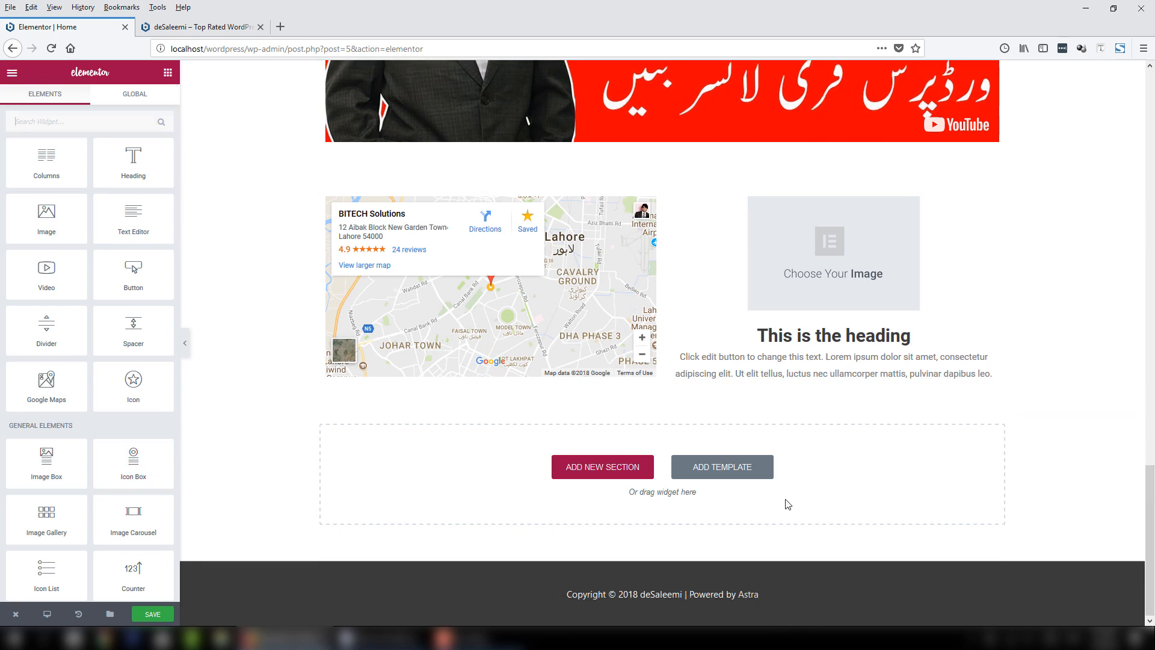
{"action": "left_click", "coordinate": [619, 470]}
{"action": "left_click", "coordinate": [562, 502]}
{"action": "scroll", "coordinate": [271, 477], "scroll_direction": "down", "scroll_amount": 2}
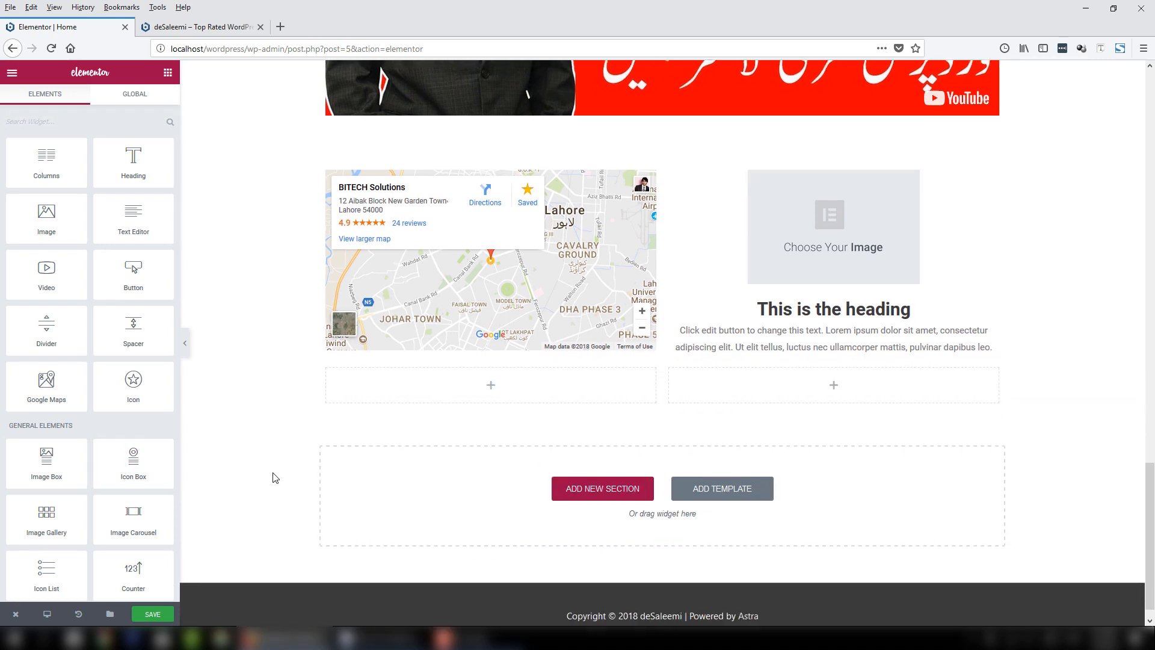
Place an Icon Box widget in the first column of the new section and return to the widget list.
{"action": "left_click_drag", "start_coordinate": [133, 473], "coordinate": [506, 382]}
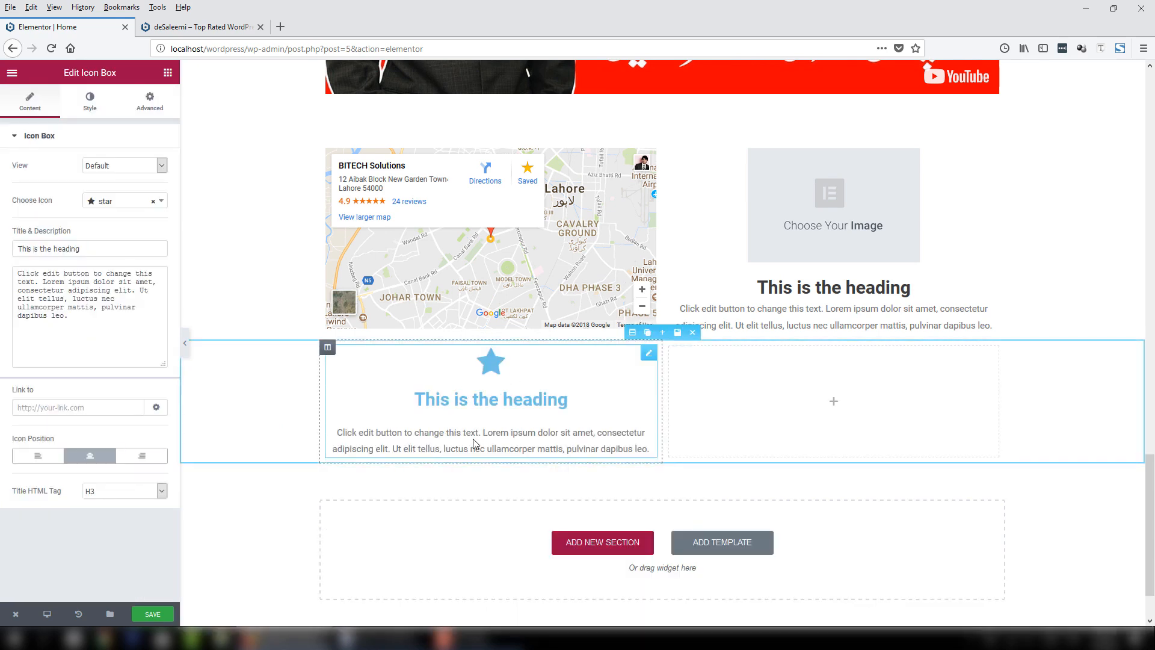
{"action": "left_click", "coordinate": [167, 73]}
{"action": "scroll", "coordinate": [662, 421], "scroll_direction": "down", "scroll_amount": 2}
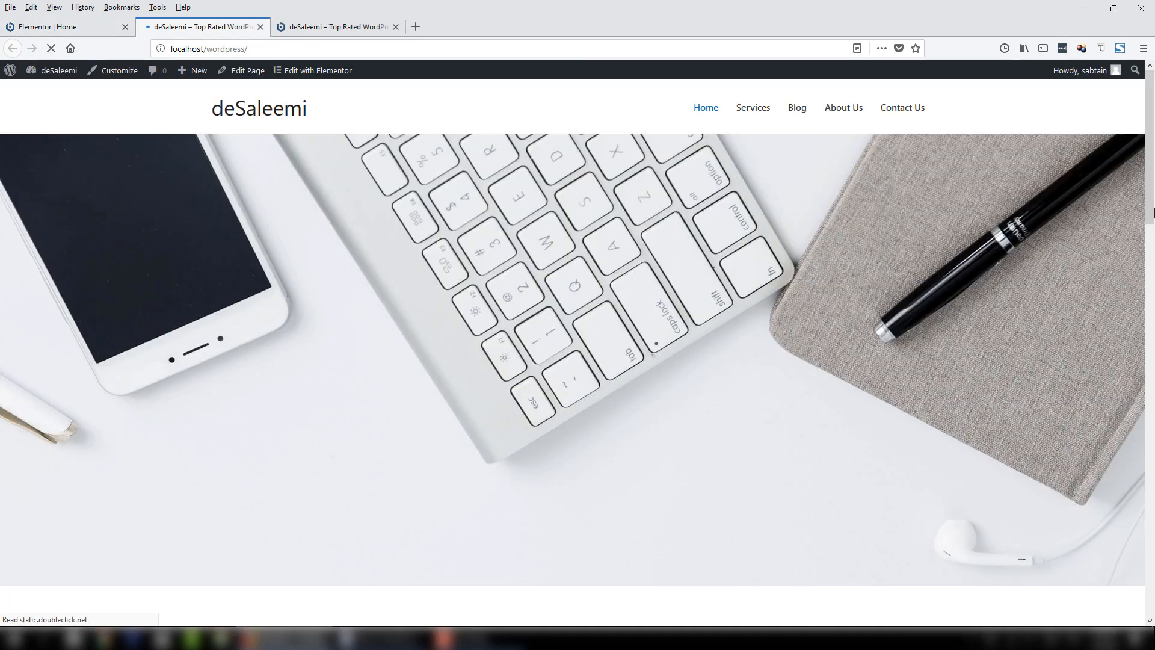
Review the live Home page from the new icon box at its end back up to the Services section.
{"action": "left_click_drag", "start_coordinate": [1150, 145], "coordinate": [1149, 535]}
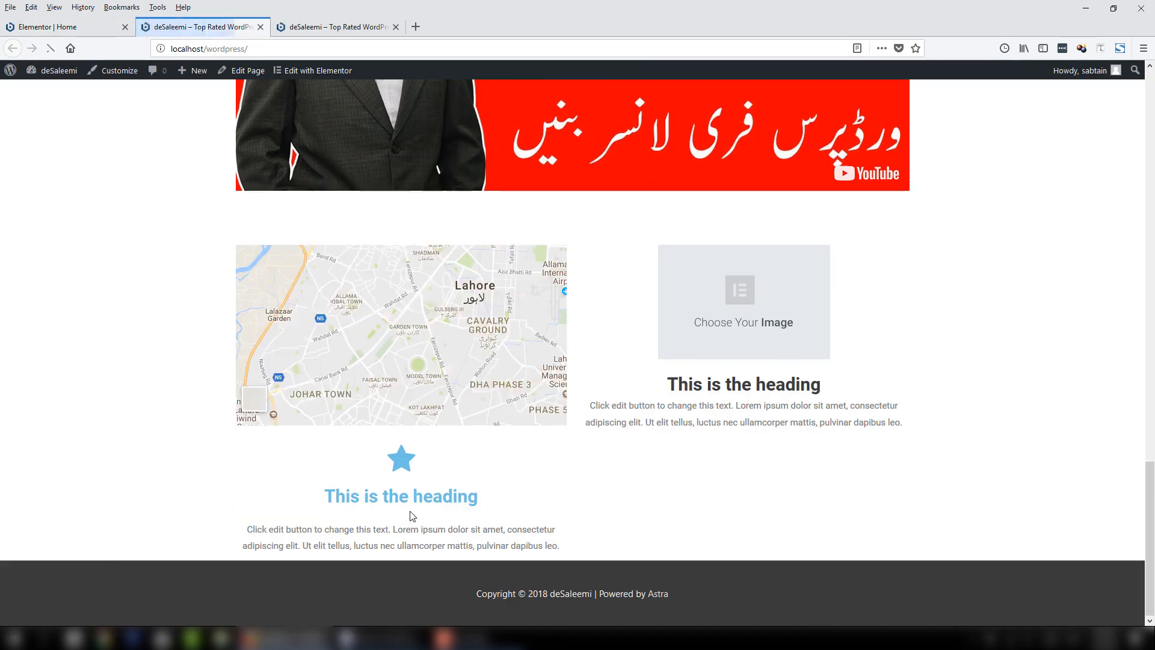
{"action": "scroll", "coordinate": [862, 411], "scroll_direction": "up", "scroll_amount": 2}
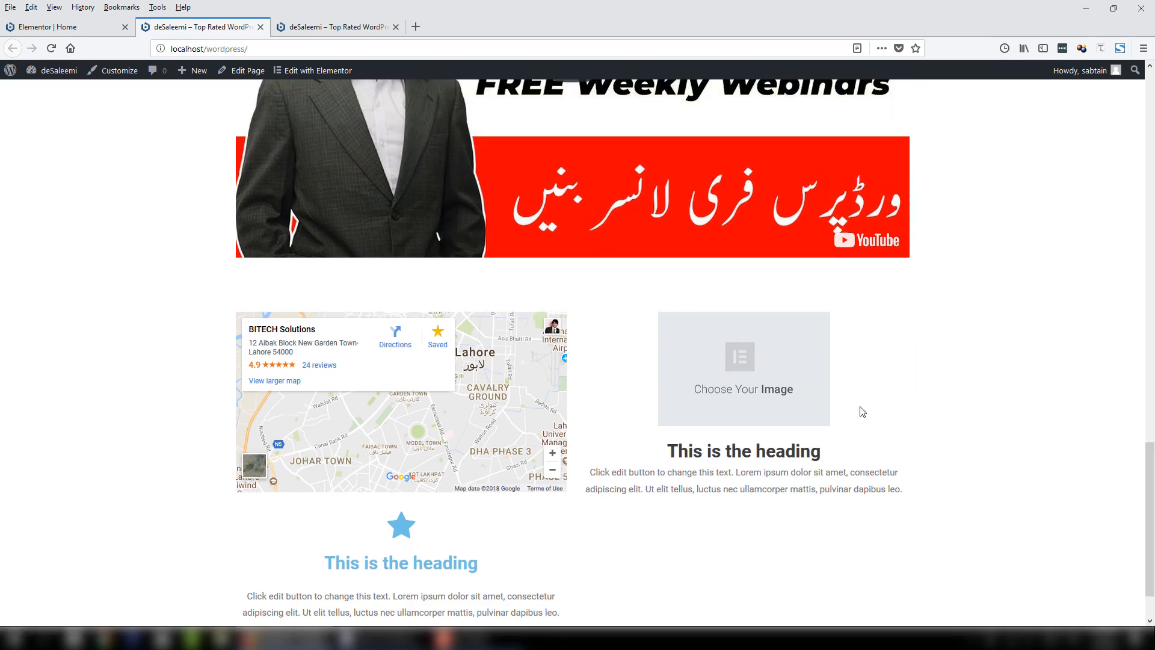
{"action": "scroll", "coordinate": [433, 596], "scroll_direction": "up", "scroll_amount": 6}
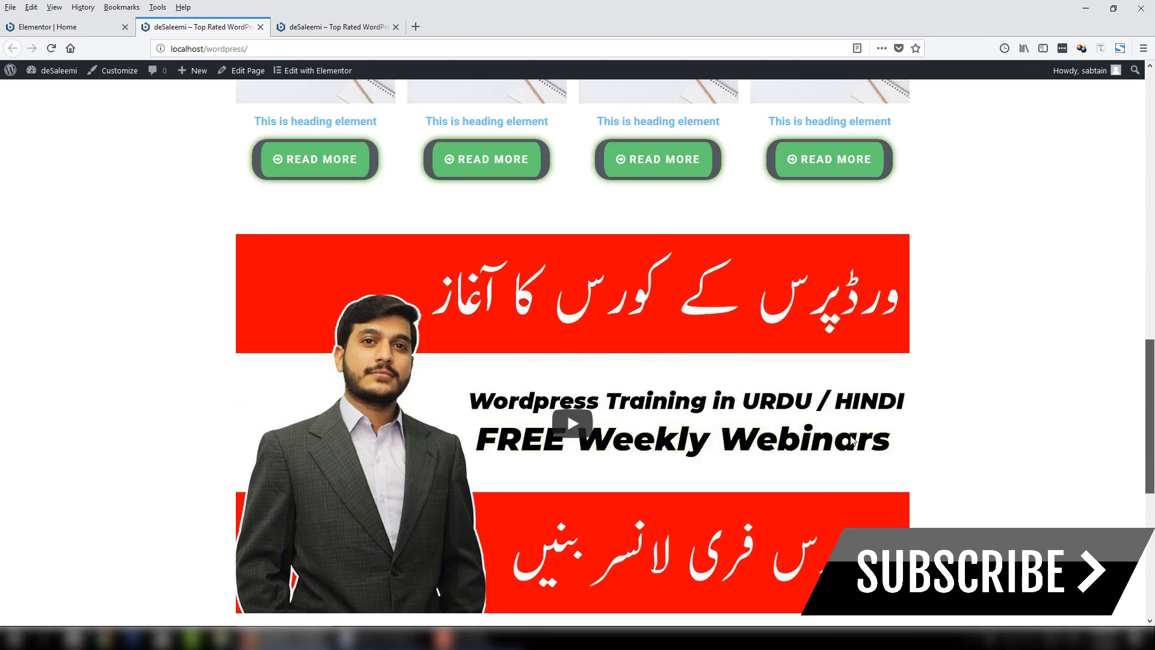
{"action": "scroll", "coordinate": [253, 500], "scroll_direction": "up", "scroll_amount": 5}
{"action": "scroll", "coordinate": [681, 349], "scroll_direction": "up", "scroll_amount": 15}
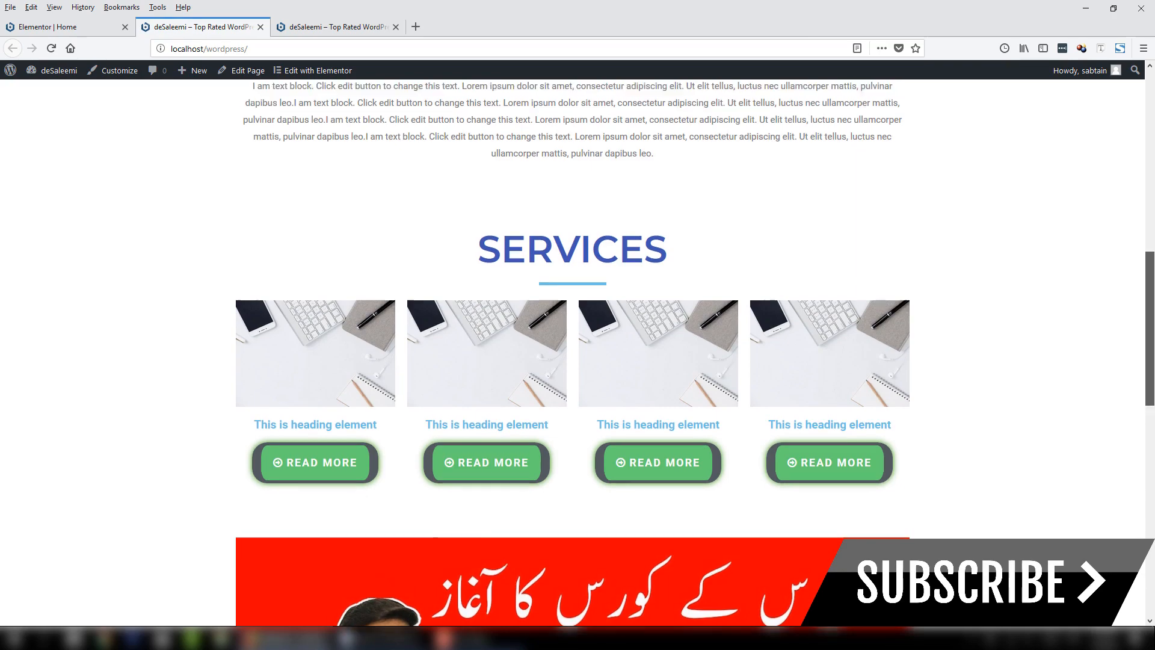